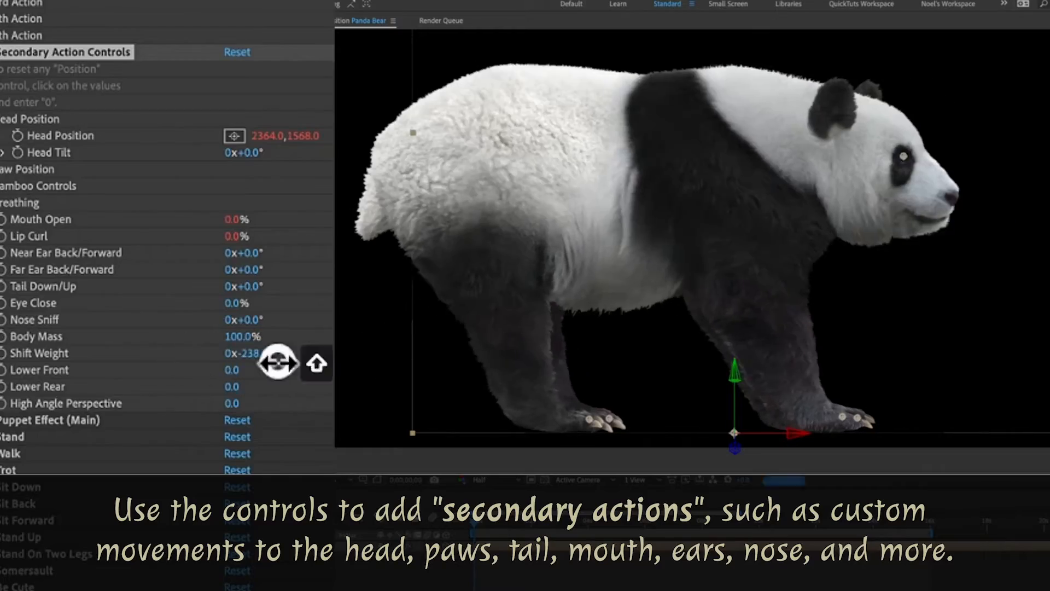
# - Adjust the panda's Shift Weight, then reposition its head and a front paw with the secondary action controls
pyautogui.moveTo(277, 362); pyautogui.dragTo(305, 363)
pyautogui.moveTo(914, 169); pyautogui.dragTo(897, 93)
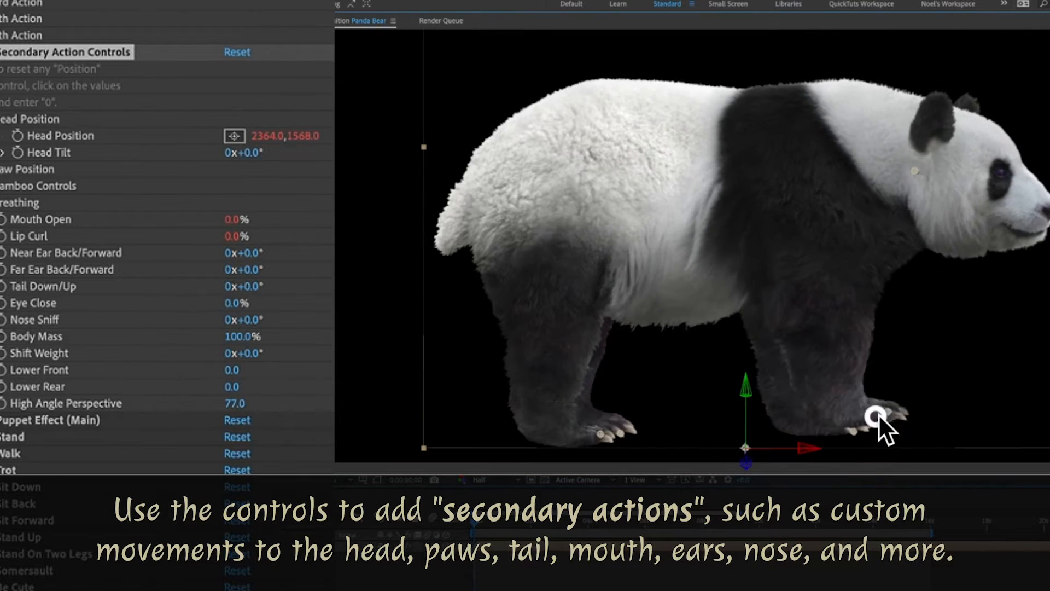
pyautogui.moveTo(881, 421); pyautogui.dragTo(711, 432)
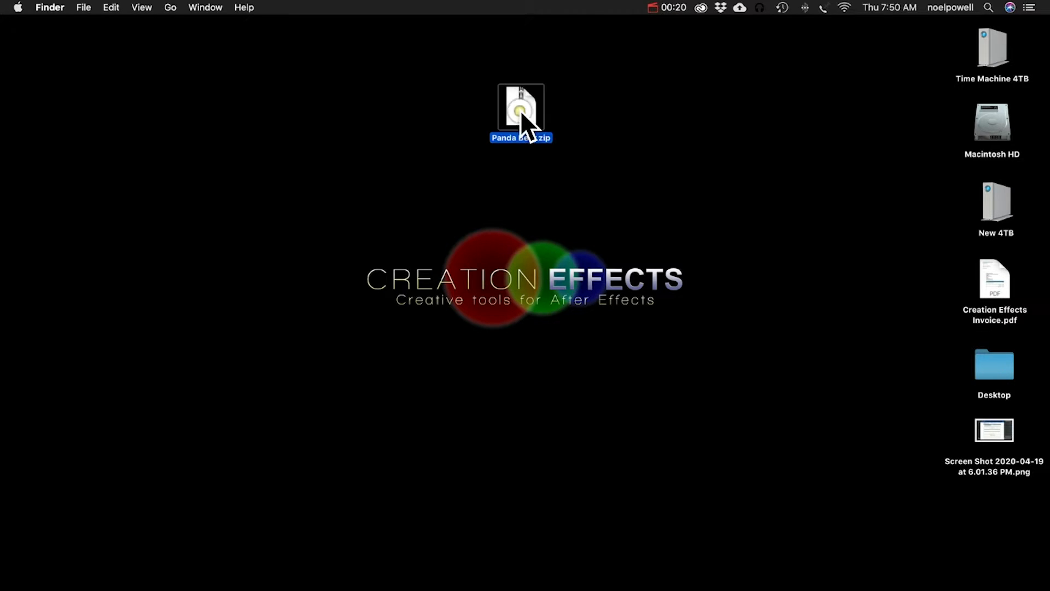
# - Extract Panda Bear.zip on the desktop and open the Panda Bear.aep project from the extracted folder
pyautogui.rightClick(520, 110)
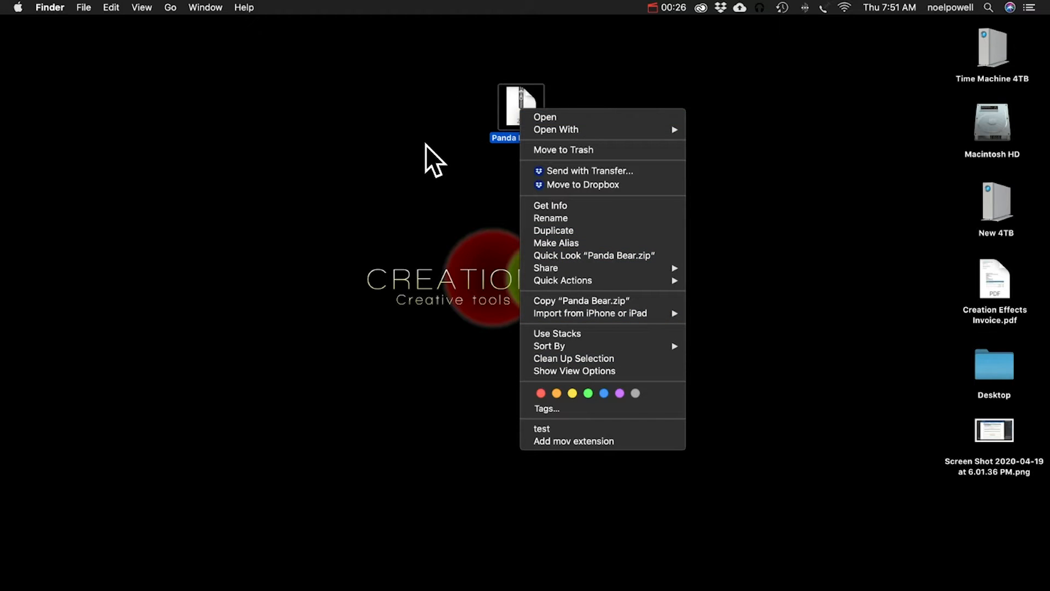
pyautogui.click(425, 145)
pyautogui.doubleClick(524, 116)
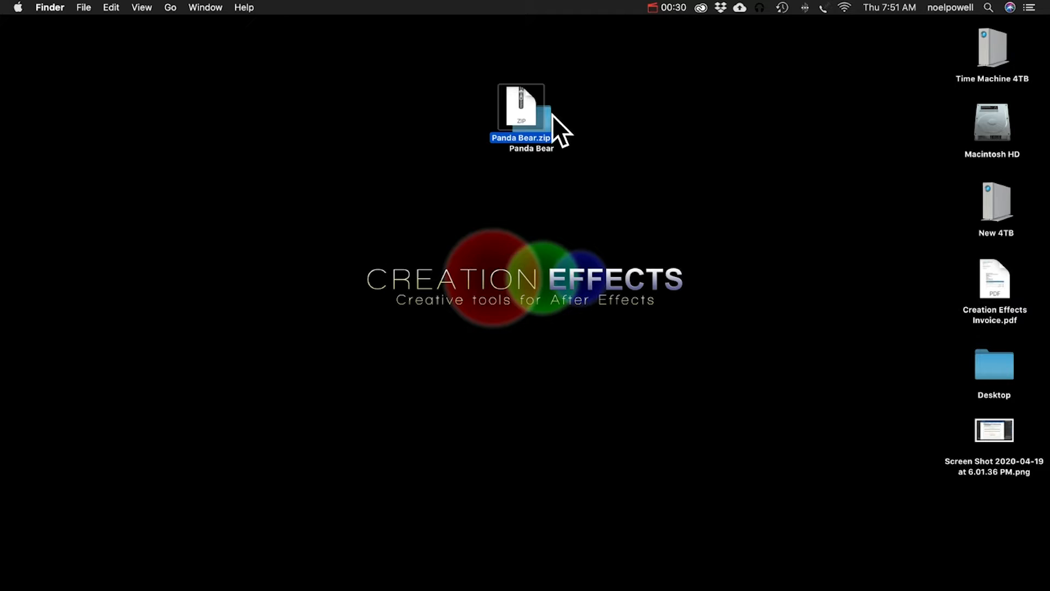
pyautogui.doubleClick(580, 110)
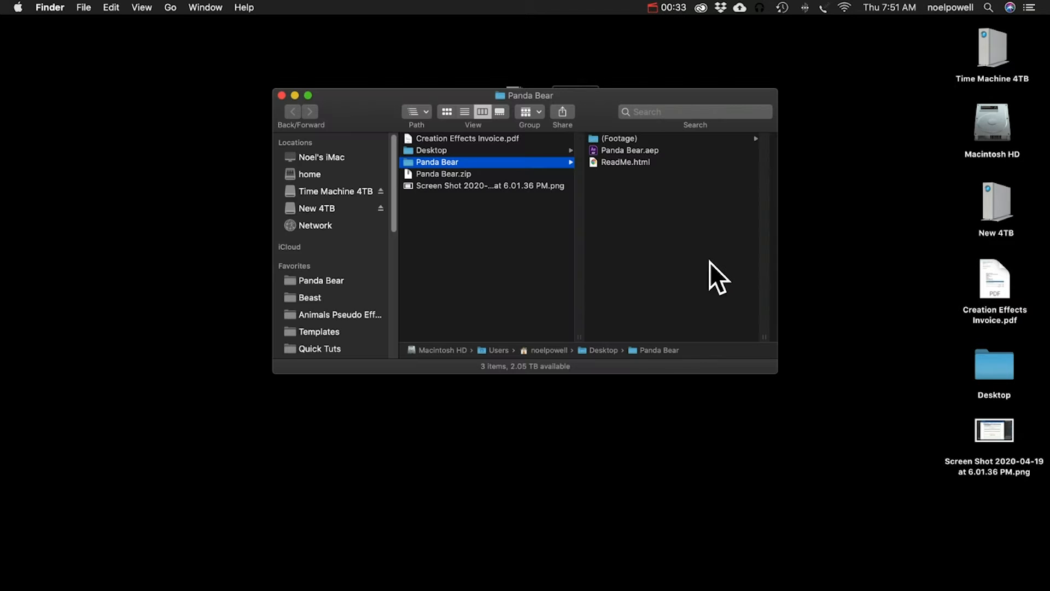
pyautogui.doubleClick(630, 151)
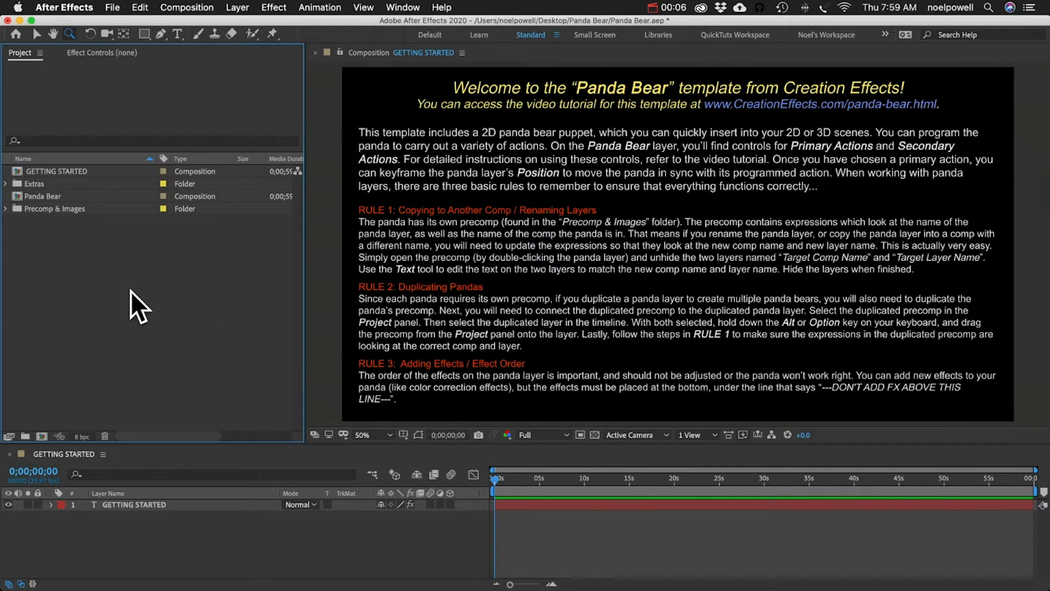
# - Import Panda Bear.aep into the current project, then delete the imported folder
pyautogui.click(114, 8)
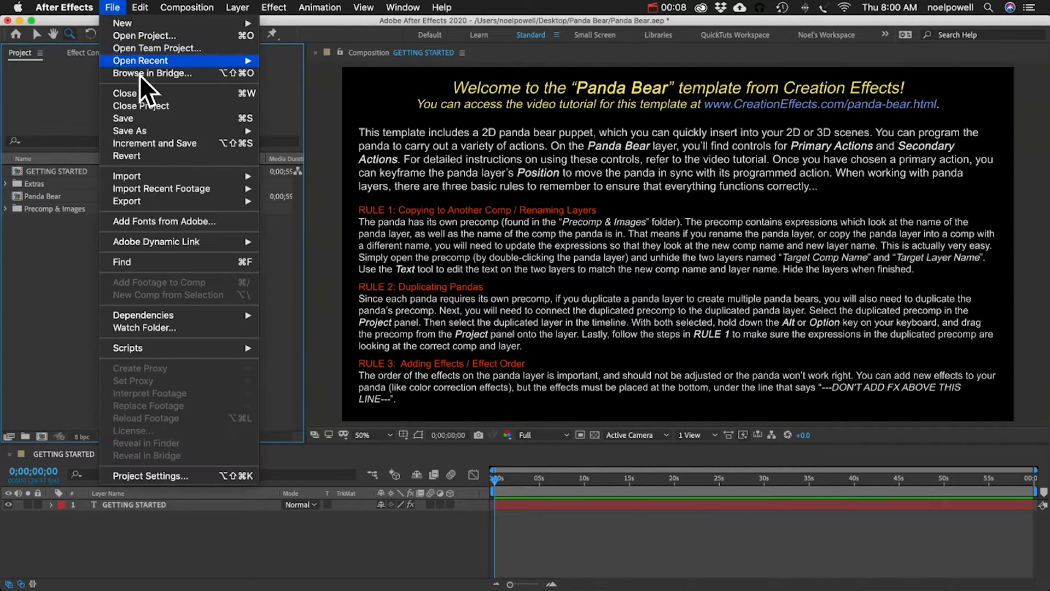
pyautogui.moveTo(158, 176)
pyautogui.click(298, 178)
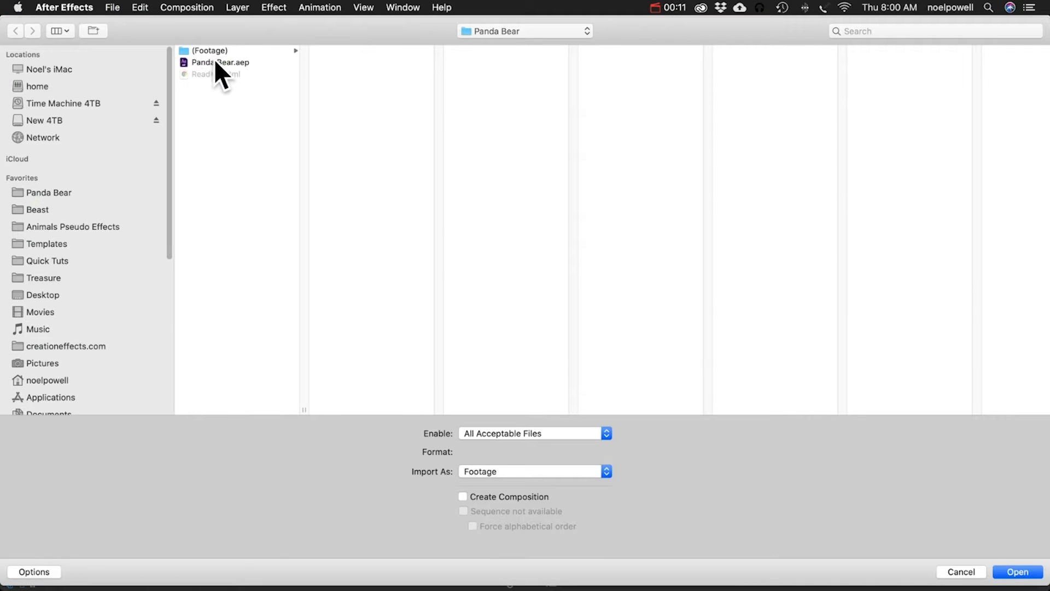
pyautogui.click(216, 62)
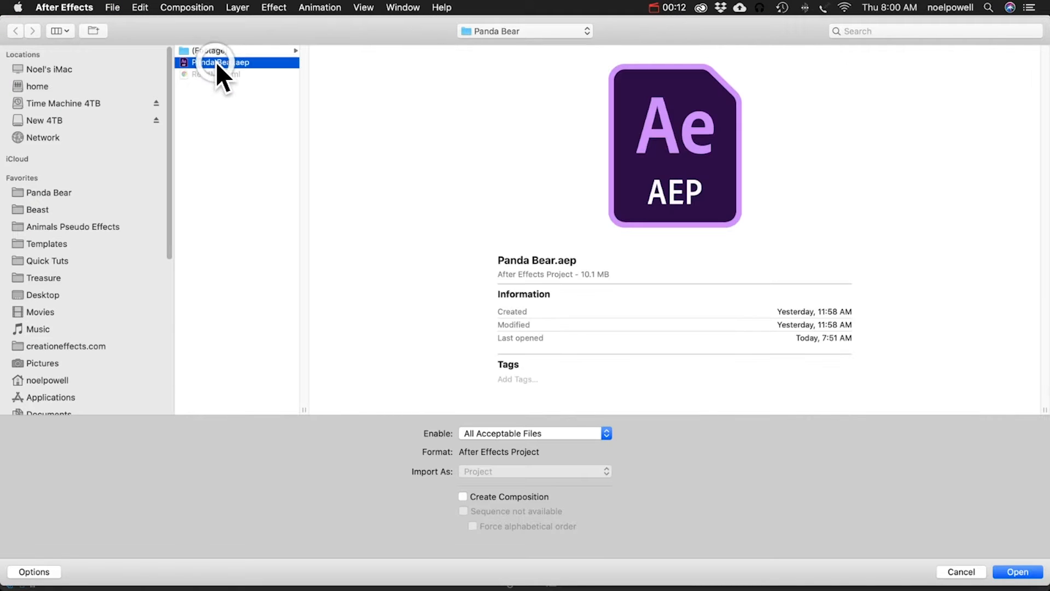
pyautogui.click(1018, 572)
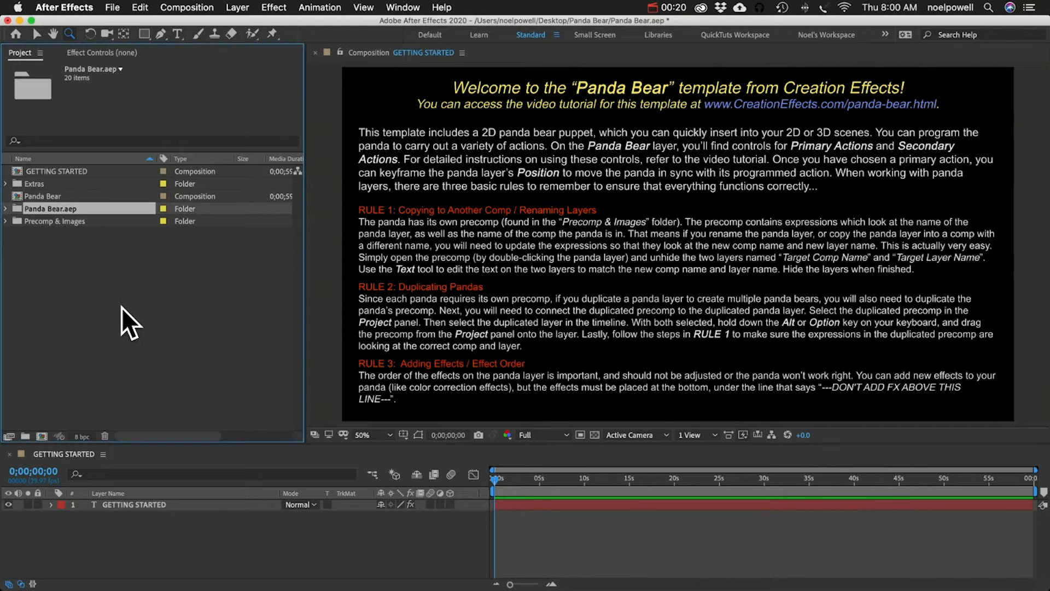
pyautogui.press('Delete')
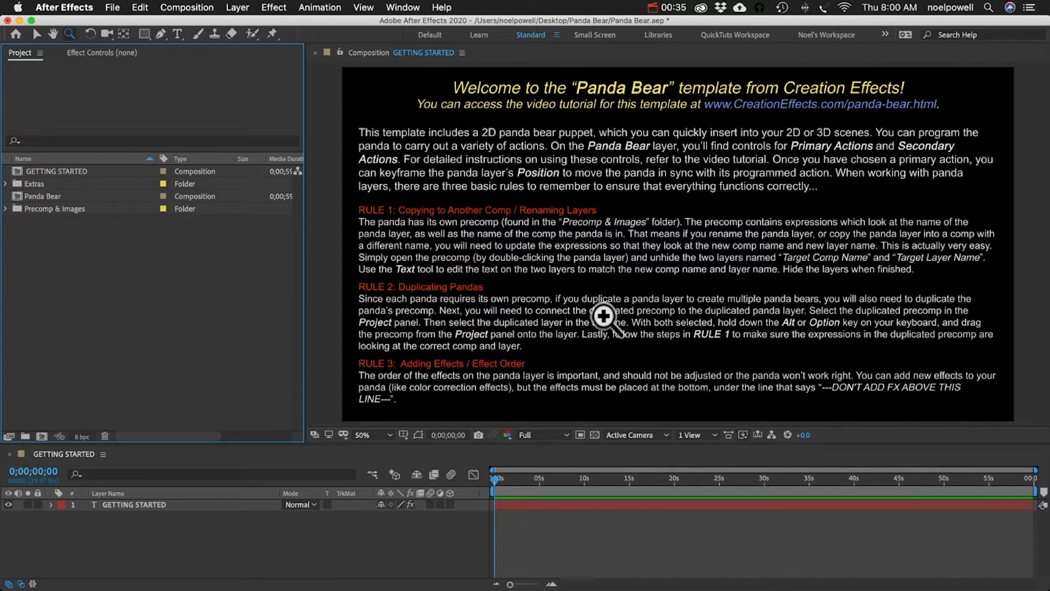
# - Open the Panda Bear composition, preview the panda's movement and fit the whole frame in view
pyautogui.doubleClick(45, 196)
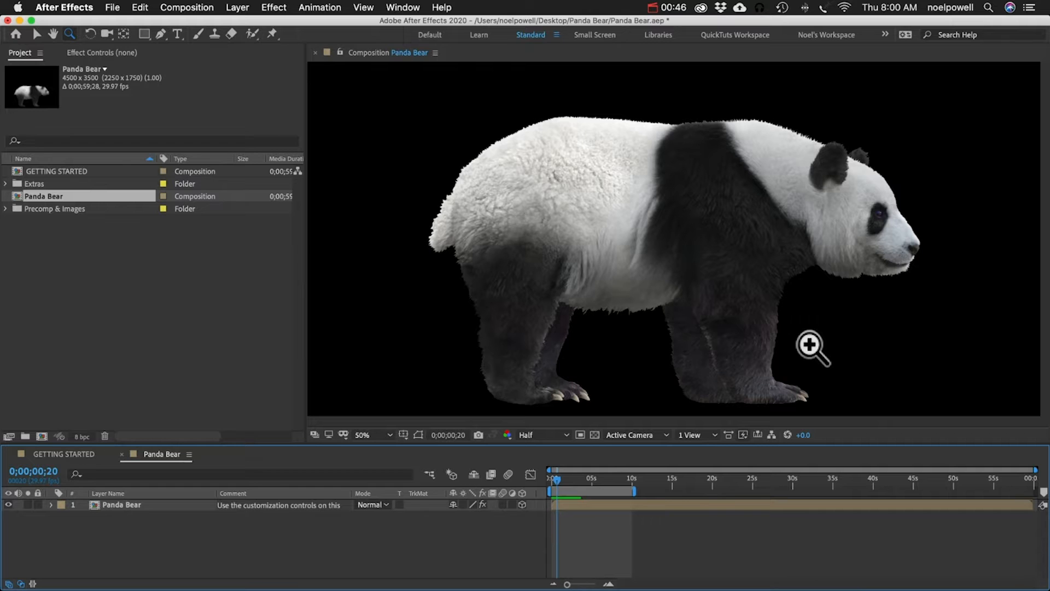
pyautogui.press('space')
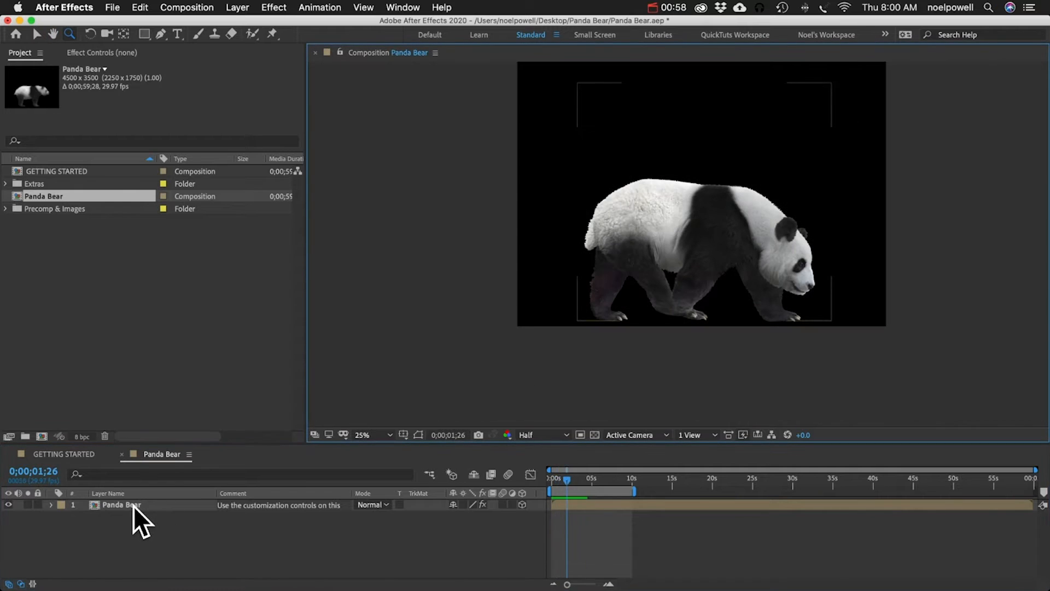
pyautogui.click(140, 520)
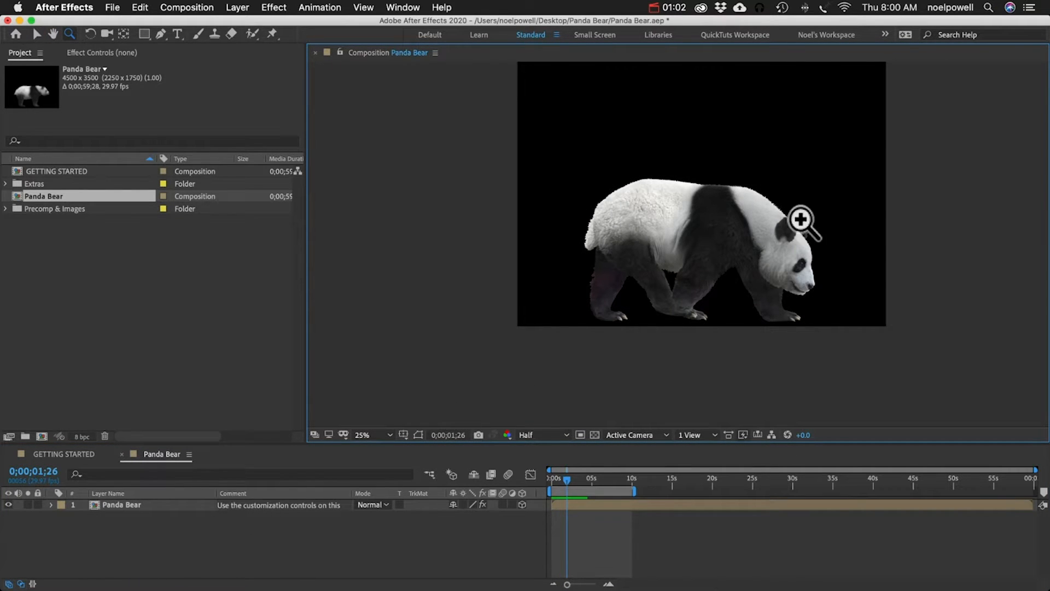
pyautogui.press('h')
pyautogui.moveTo(673, 199); pyautogui.dragTo(649, 241)
pyautogui.press('z')
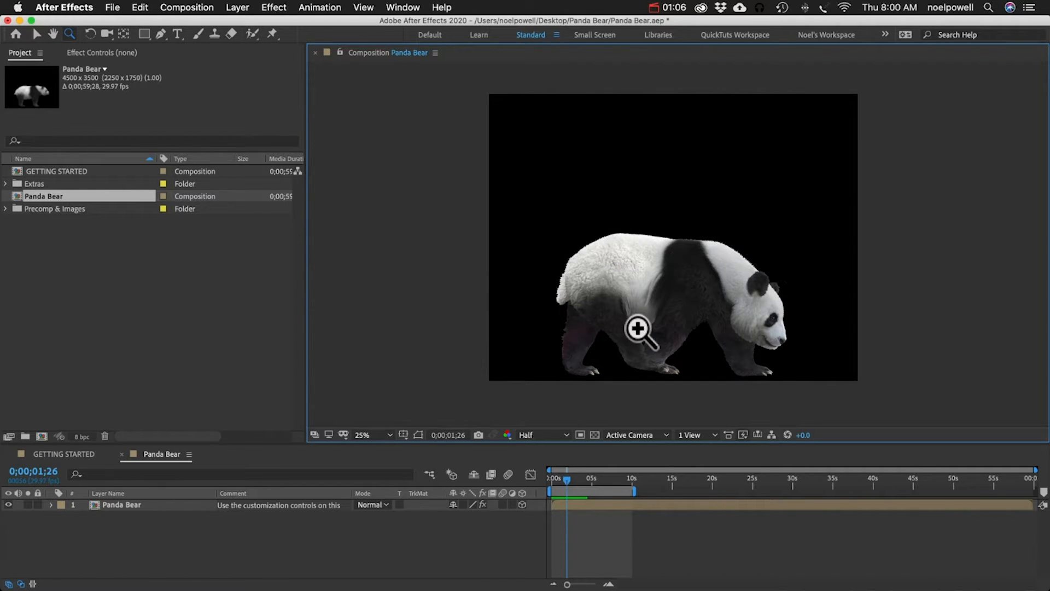
# - Check the Panda Bear composition's width and height in its composition settings
pyautogui.press('super+k')
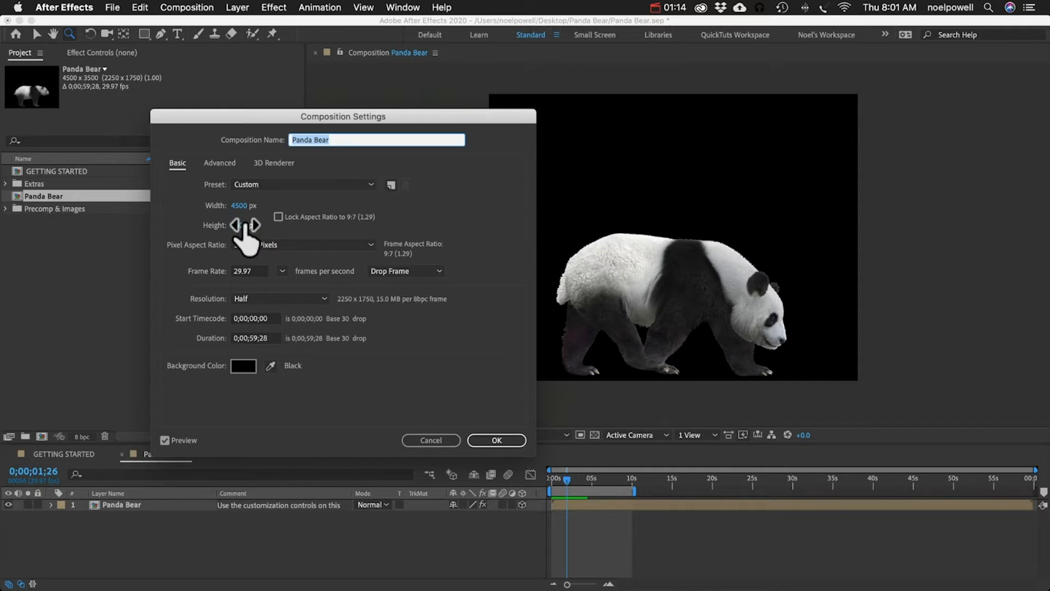
pyautogui.click(499, 441)
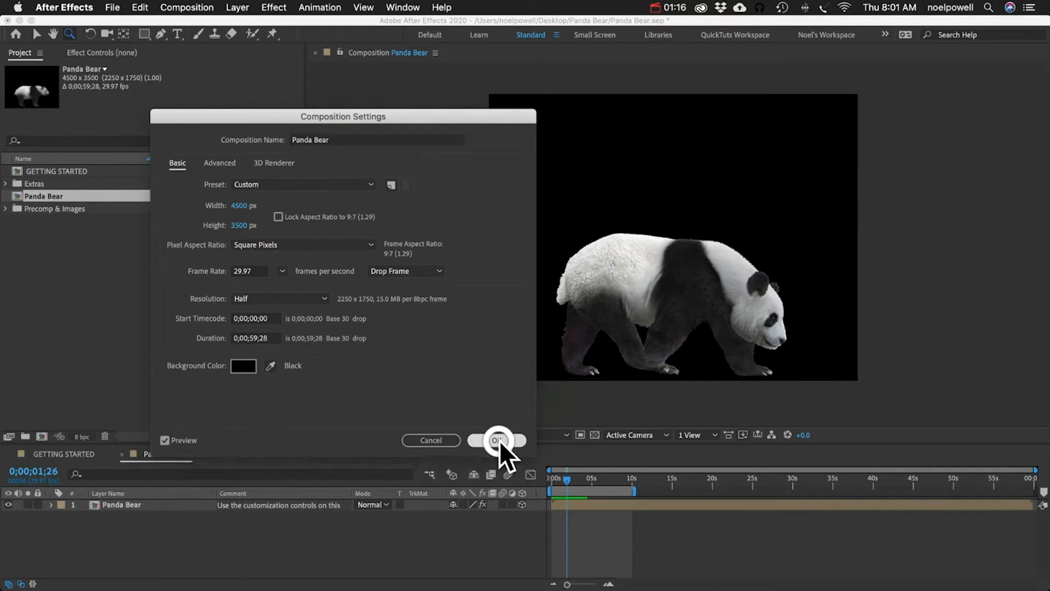
pyautogui.click(121, 543)
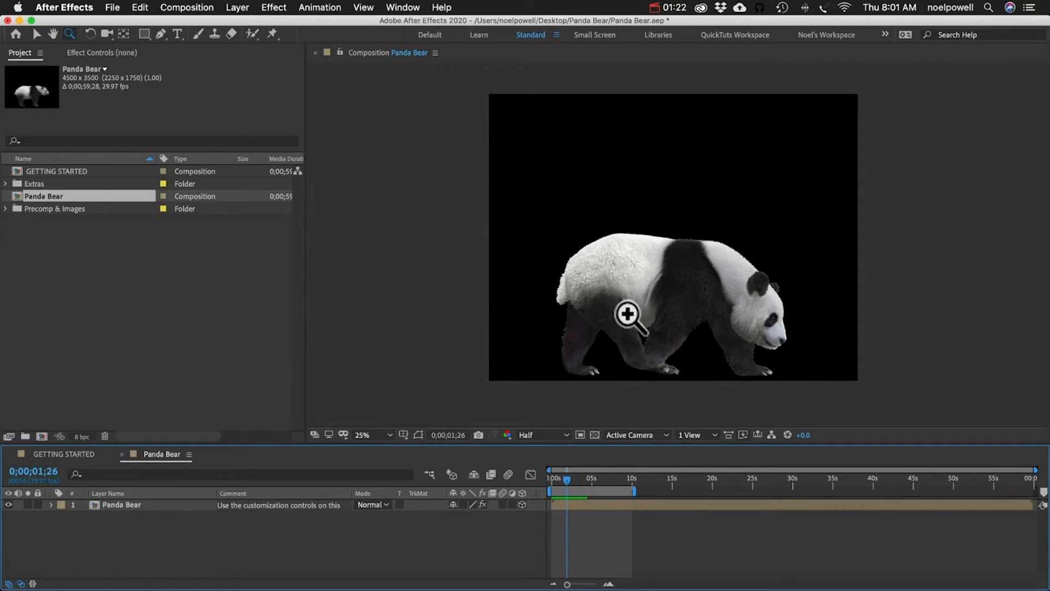
# - Add Bamboo Forest.jpg and Ground.png from the Precomp & Images folder to the composition beneath the Panda Bear layer
pyautogui.click(5, 209)
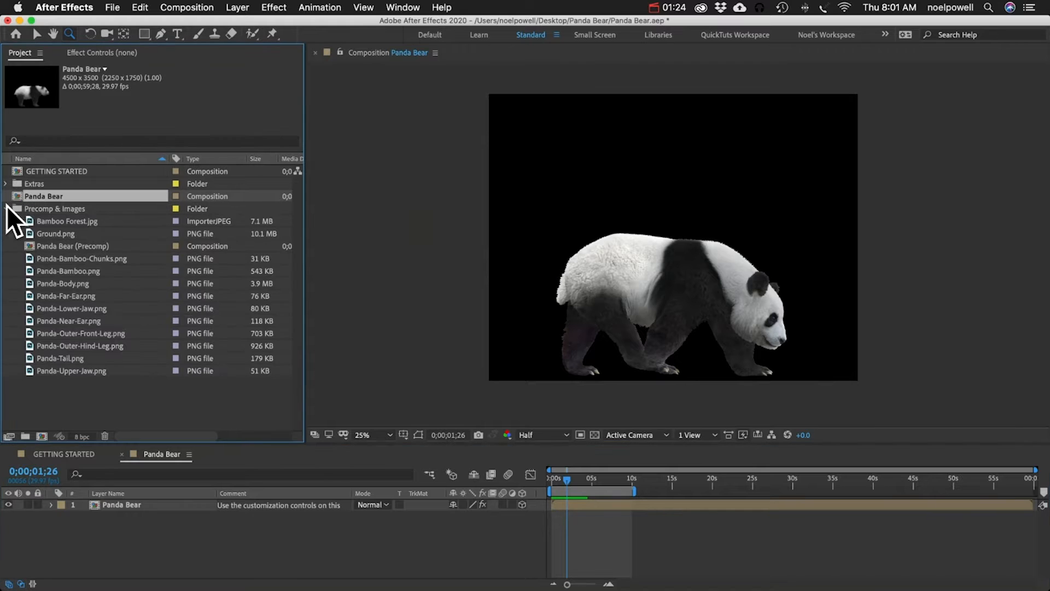
pyautogui.click(53, 223)
pyautogui.keyDown('shift'); pyautogui.click(52, 232); pyautogui.keyUp('shift')
pyautogui.moveTo(52, 232); pyautogui.dragTo(109, 525)
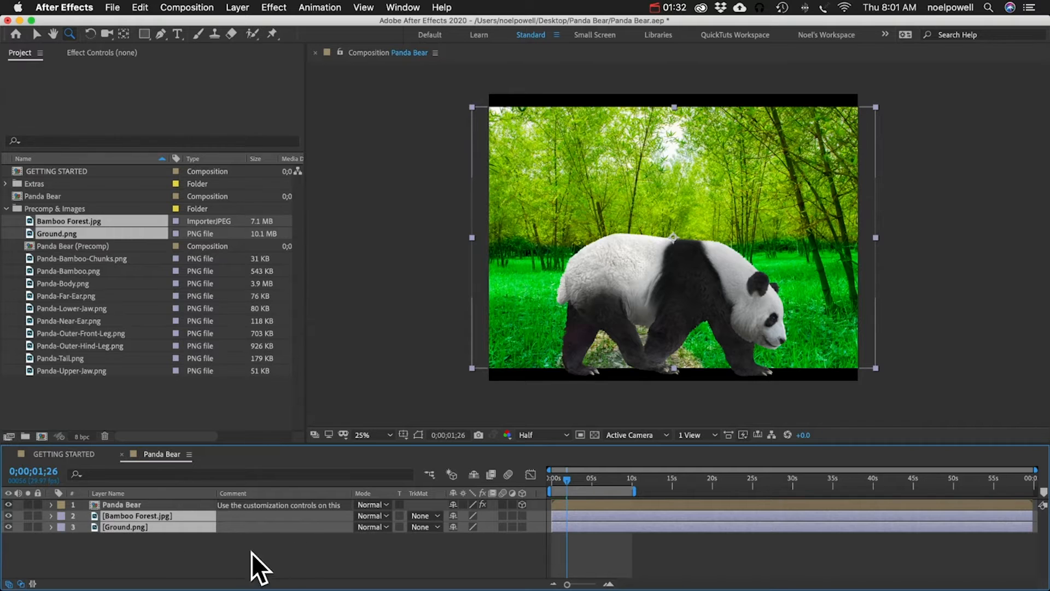
# - Scale up the forest and ground images to fill the frame, and place Ground.png above Bamboo Forest.jpg
pyautogui.press('s')
pyautogui.moveTo(474, 527); pyautogui.dragTo(483, 528)
pyautogui.press('s')
pyautogui.moveTo(124, 527); pyautogui.dragTo(129, 512)
# - Solo the forest and ground layers in turn to inspect them, and place the Panda Bear layer between them
pyautogui.click(28, 527)
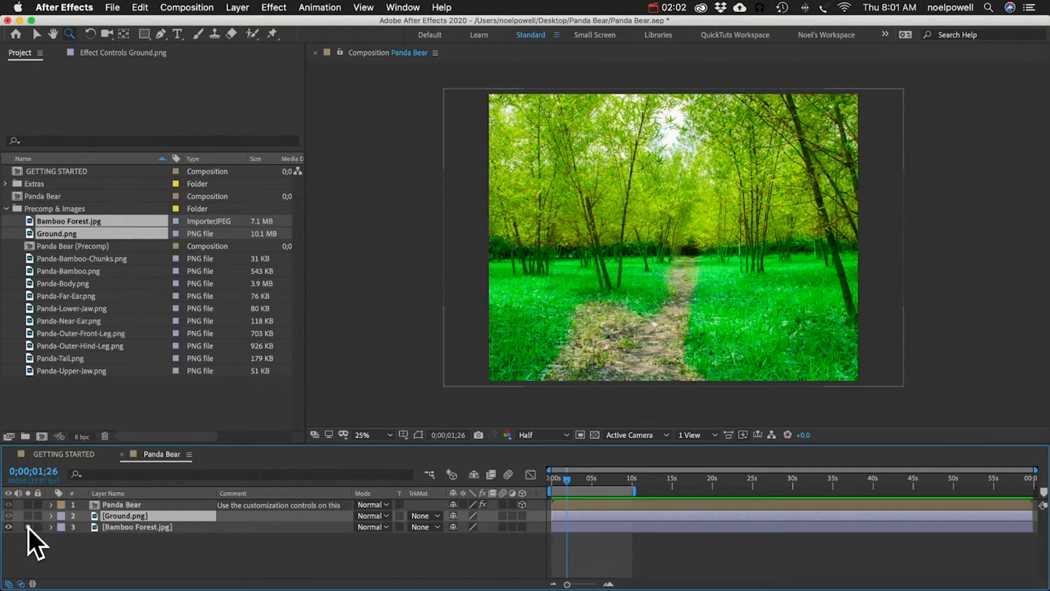
pyautogui.click(28, 526)
pyautogui.click(28, 516)
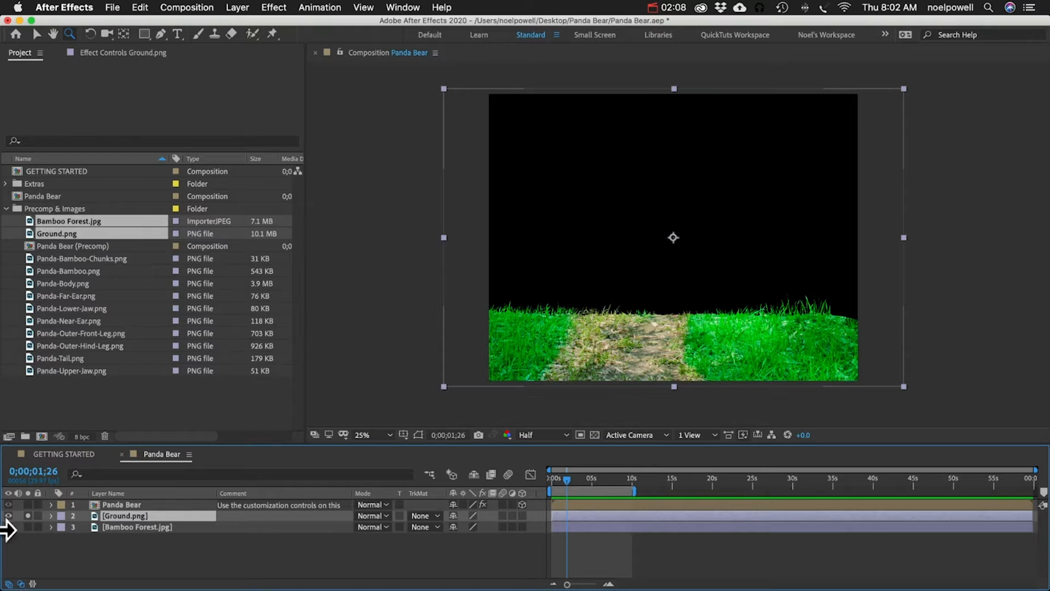
pyautogui.click(27, 516)
pyautogui.moveTo(123, 501); pyautogui.dragTo(121, 520)
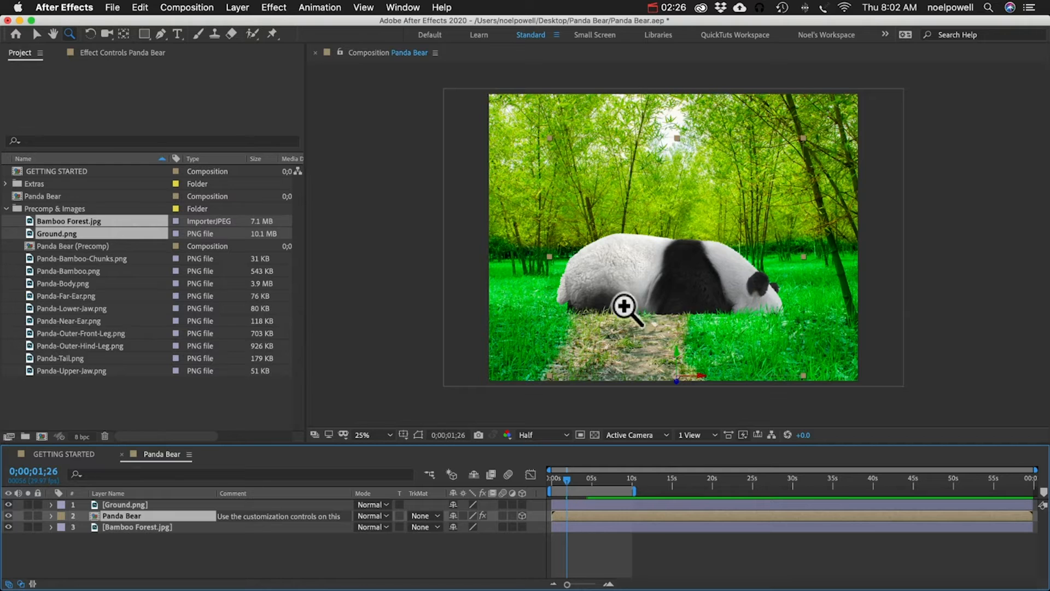
# - Scale the Panda Bear layer to 55% and raise the panda so its feet stand at the ground layer's grass edge
pyautogui.press('v')
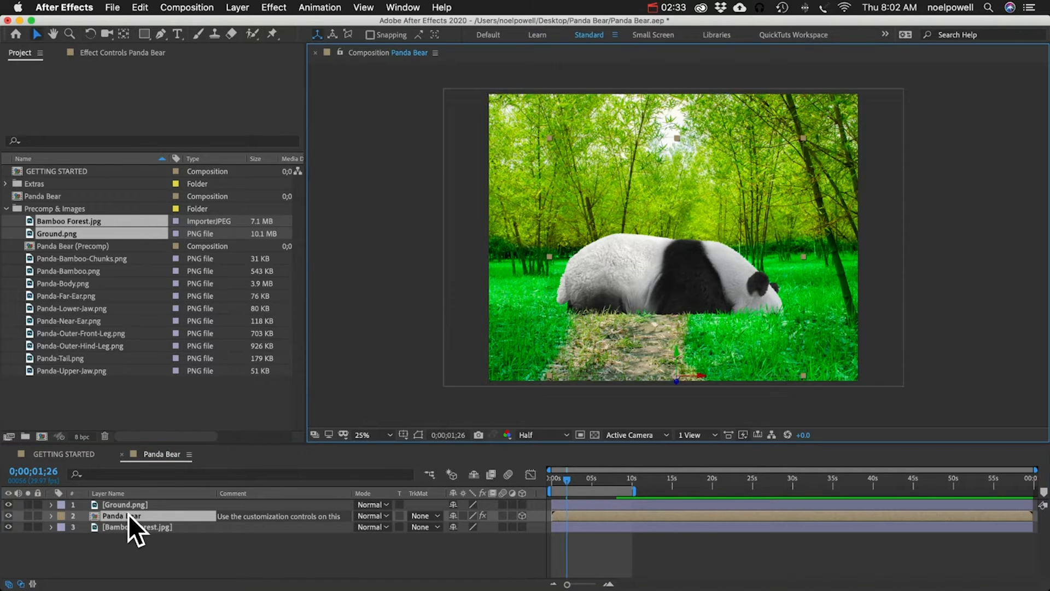
pyautogui.press('s')
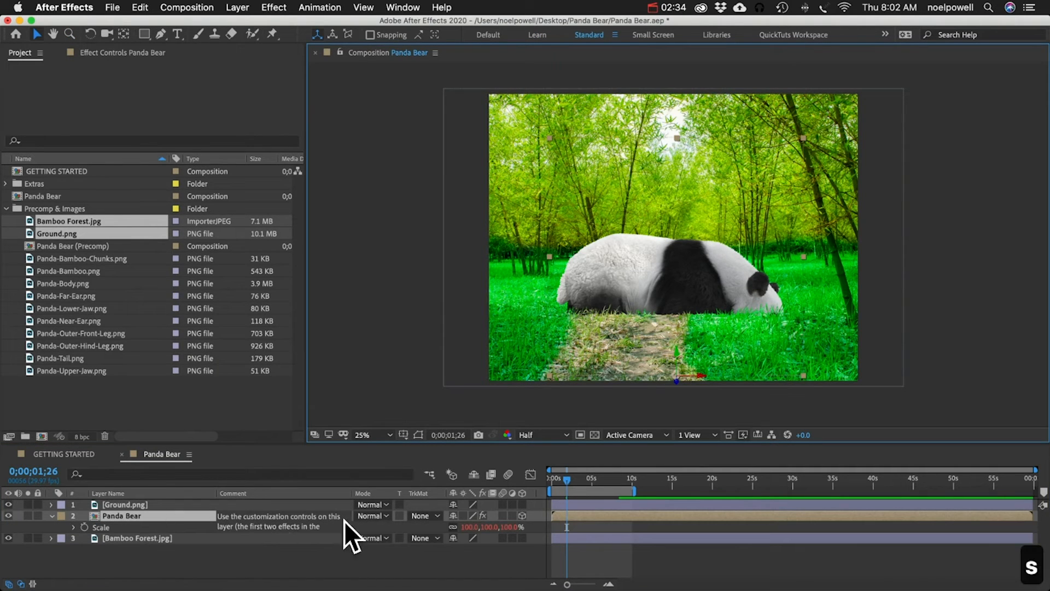
pyautogui.moveTo(465, 527); pyautogui.dragTo(437, 525)
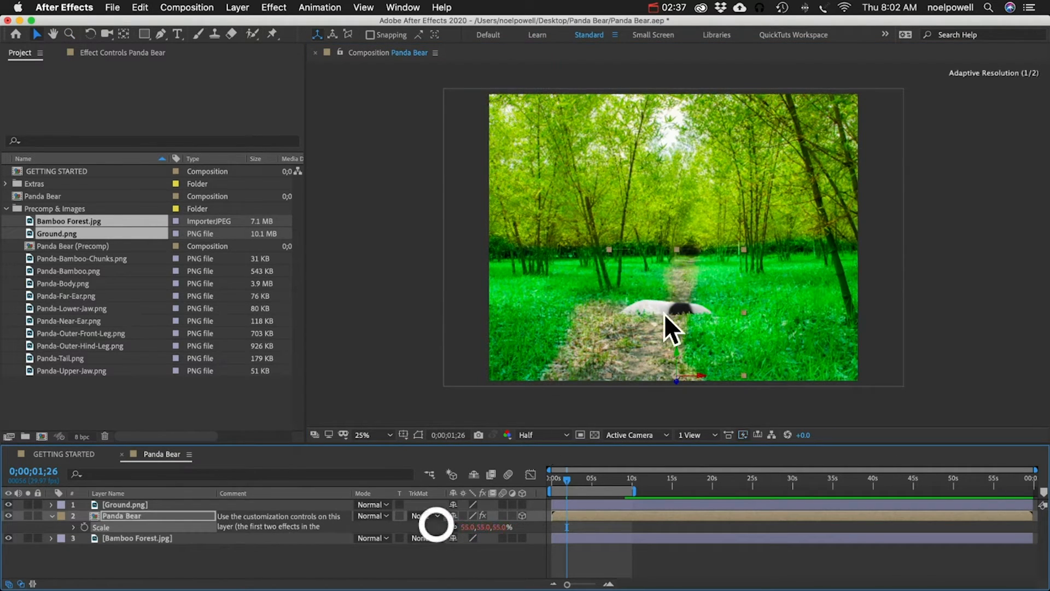
pyautogui.moveTo(668, 300); pyautogui.dragTo(672, 244)
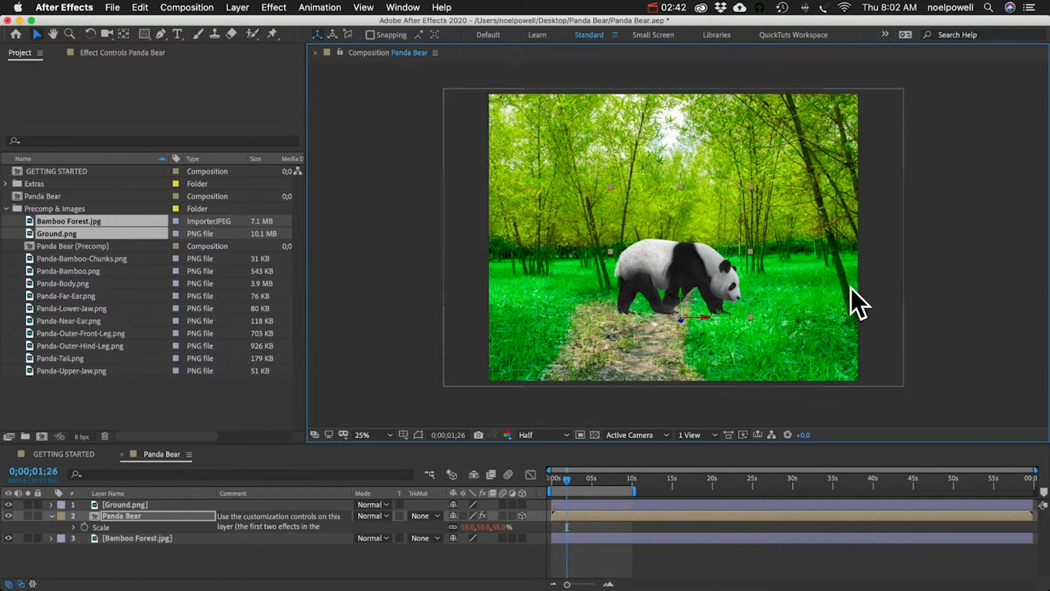
# - Move the panda to the left edge of the scene and reduce its scale to 45%, keeping its feet behind the grass
pyautogui.moveTo(668, 273); pyautogui.dragTo(549, 256)
pyautogui.moveTo(465, 527); pyautogui.dragTo(453, 526)
pyautogui.moveTo(564, 297); pyautogui.dragTo(539, 268)
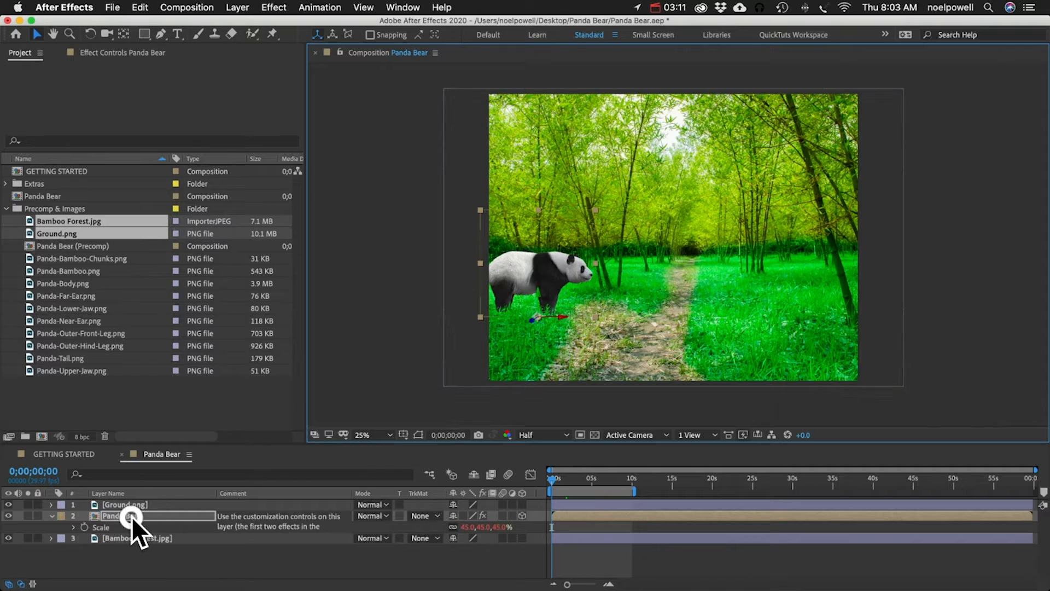
# - Select the Panda Bear layer and show its effect controls with the Primary Action Controls
pyautogui.click(131, 516)
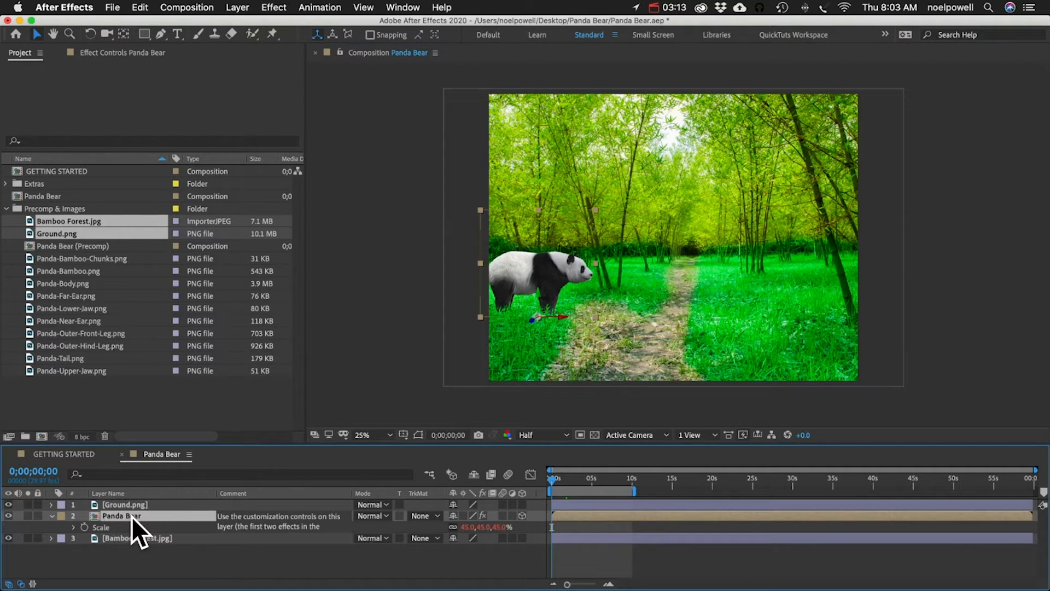
pyautogui.click(113, 53)
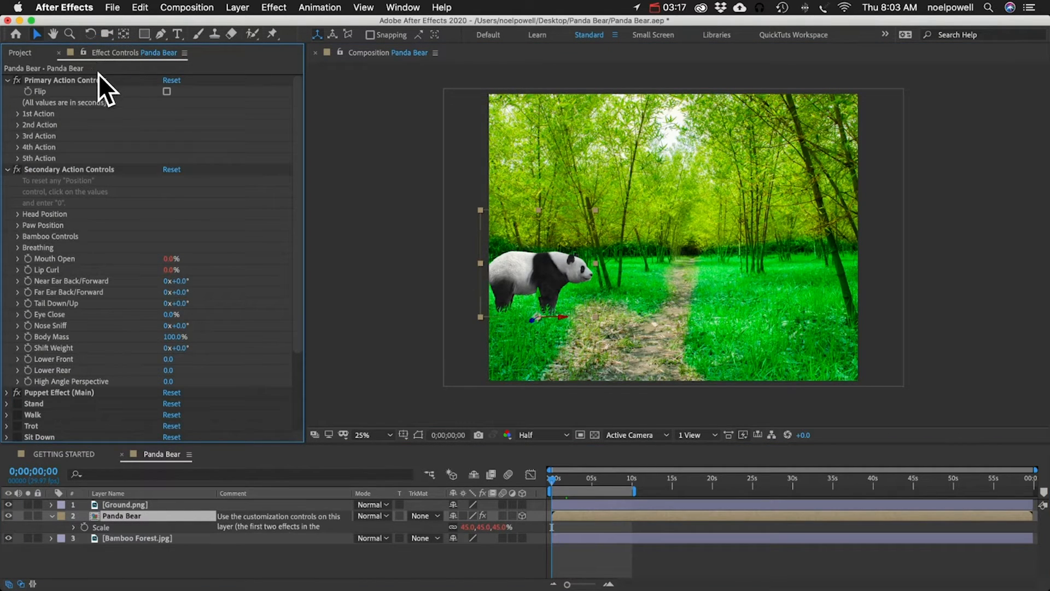
pyautogui.click(401, 7)
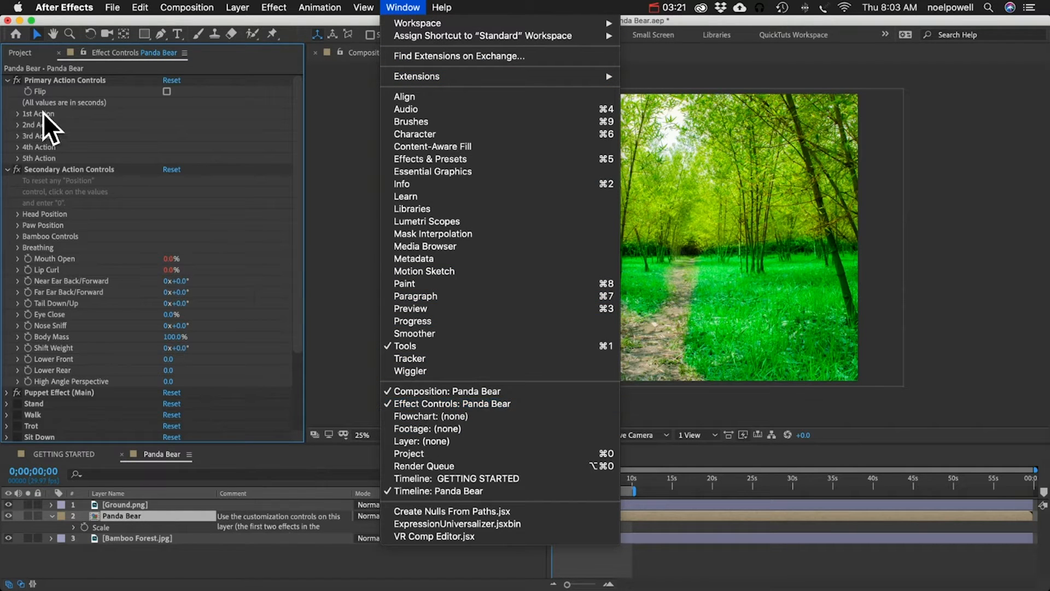
pyautogui.click(47, 80)
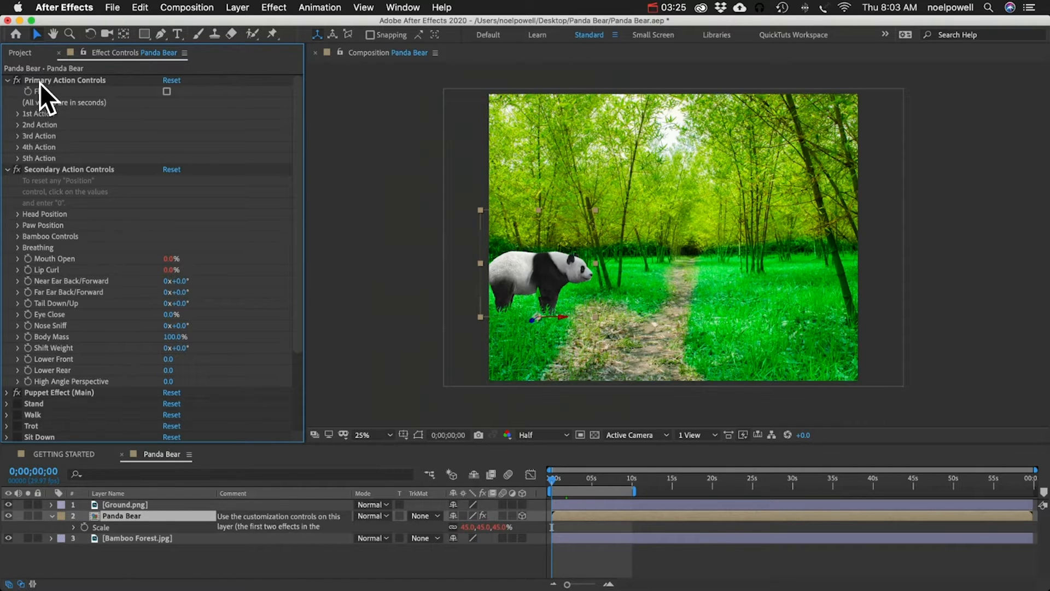
# - Set the panda's 1st Action to Walk with a duration of 10 seconds and preview the animation
pyautogui.click(18, 114)
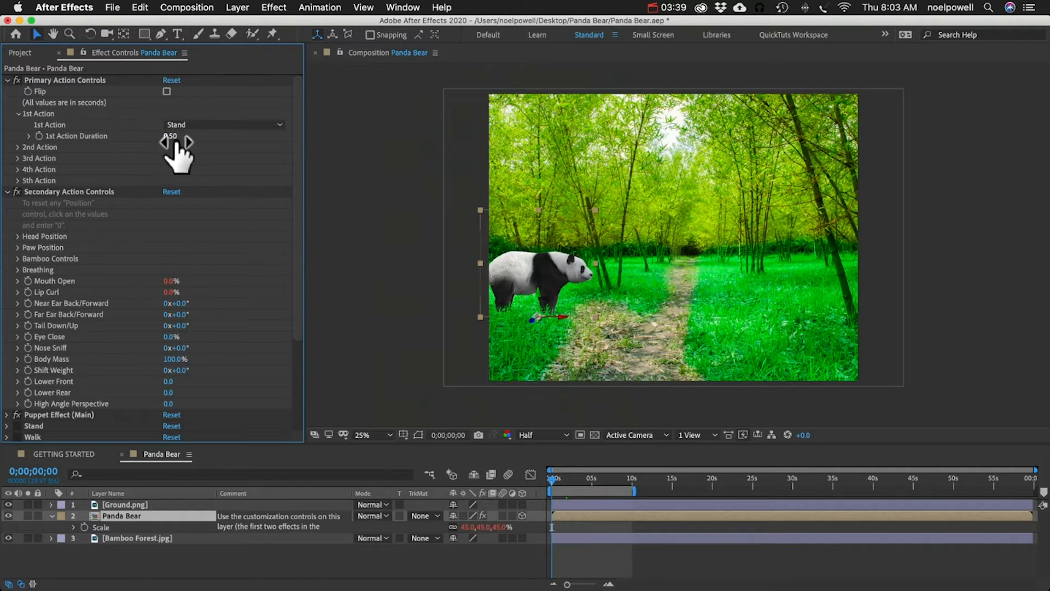
pyautogui.click(197, 124)
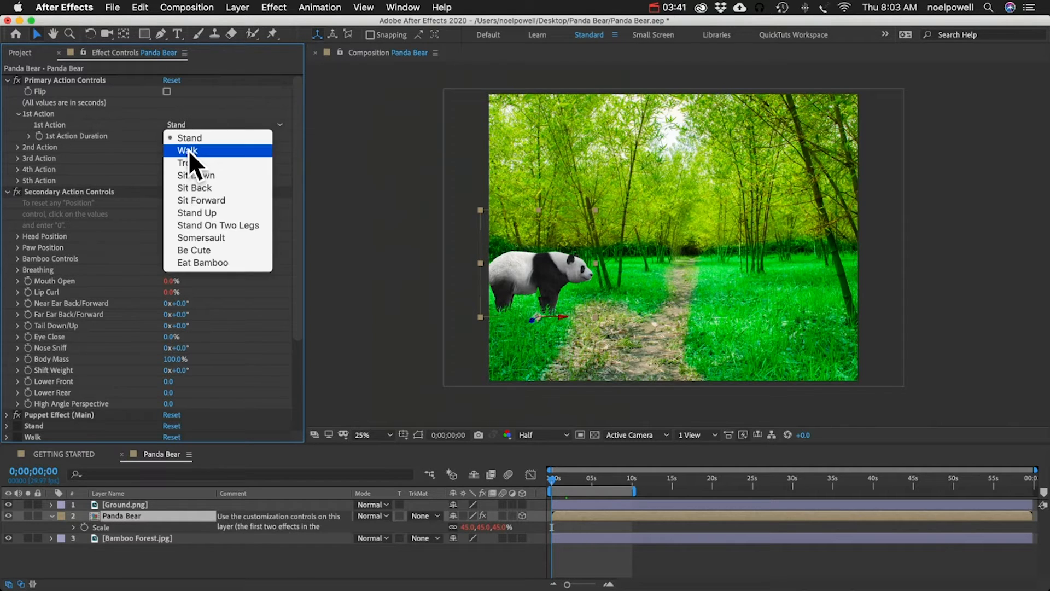
pyautogui.click(188, 152)
pyautogui.click(171, 136)
pyautogui.write('10')
pyautogui.press('Return')
pyautogui.press('space')
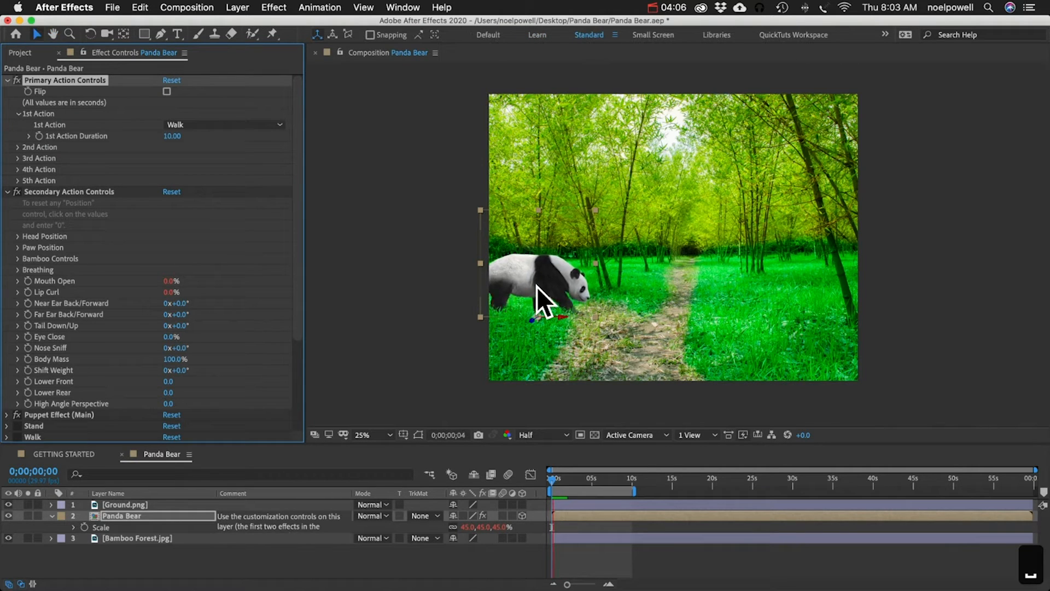
# - Keyframe the panda's Position at the scene's left side at 0 seconds and across at the right side at 0;00;03;03, and preview the walk
pyautogui.press('space')
pyautogui.press('Home')
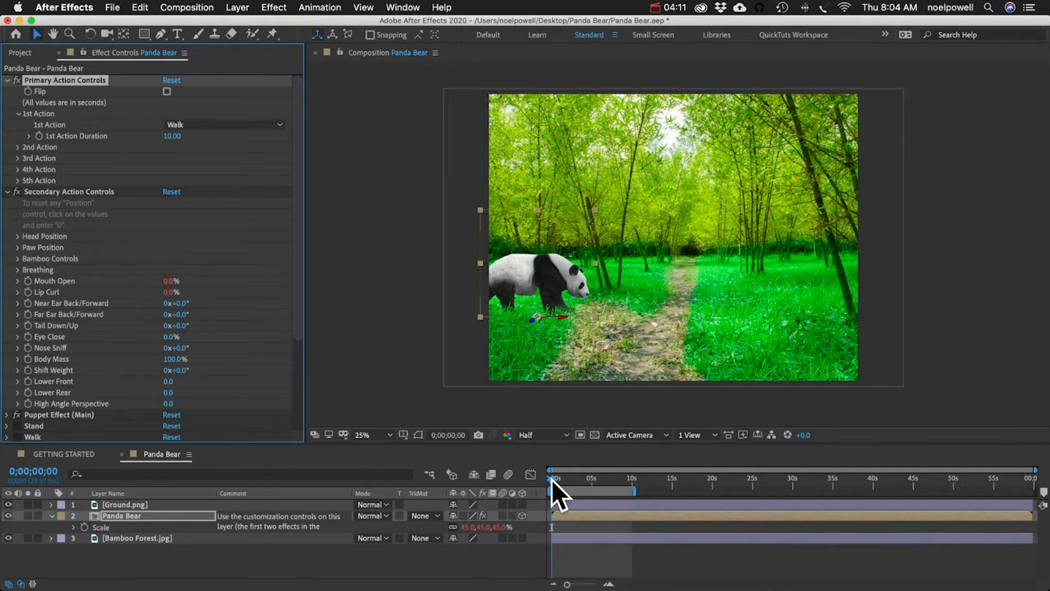
pyautogui.click(120, 514)
pyautogui.press('p')
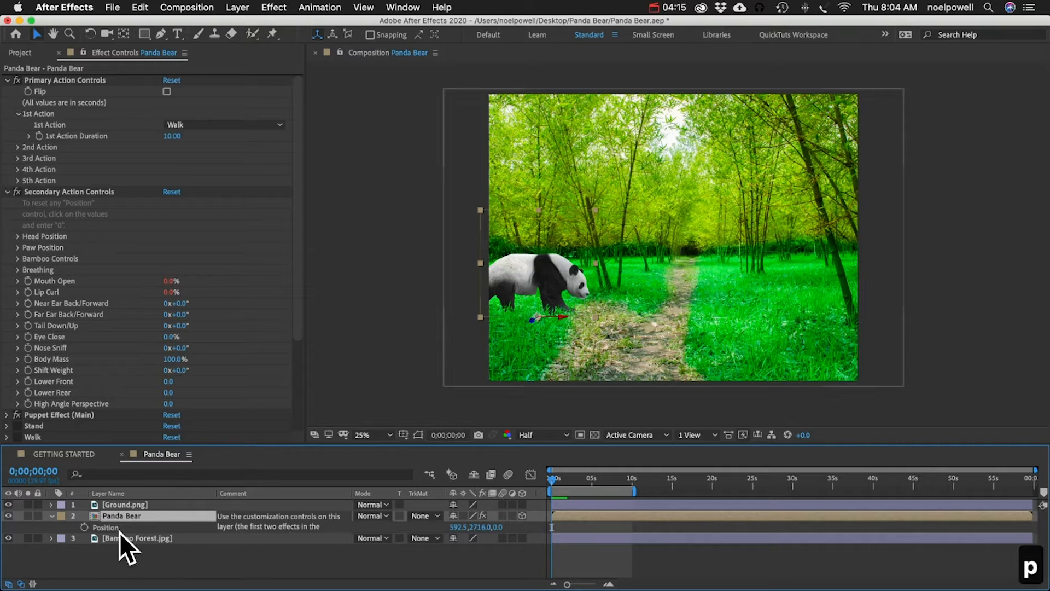
pyautogui.click(85, 526)
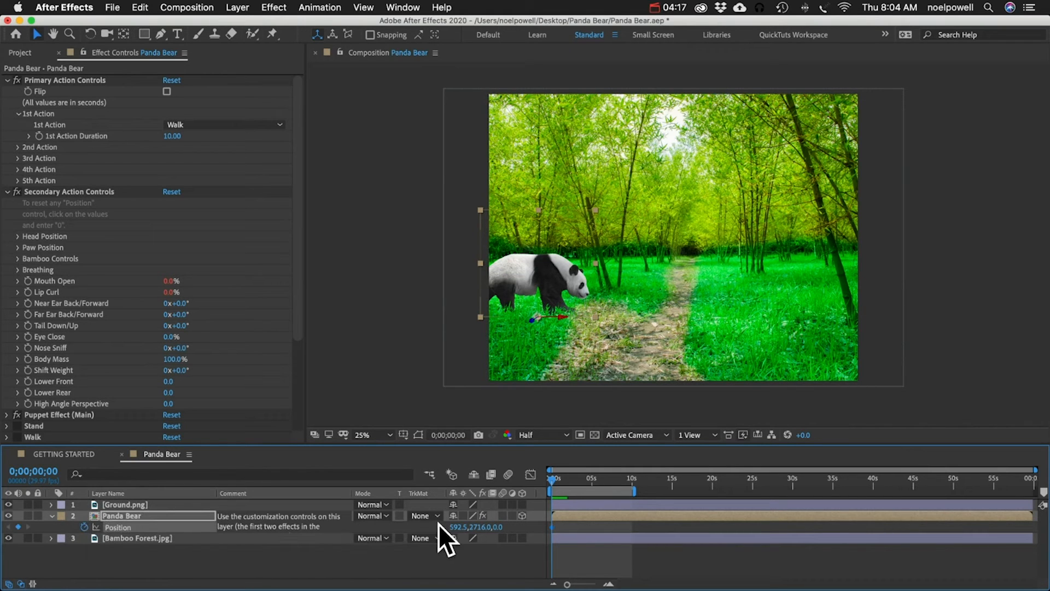
pyautogui.moveTo(549, 478); pyautogui.dragTo(576, 478)
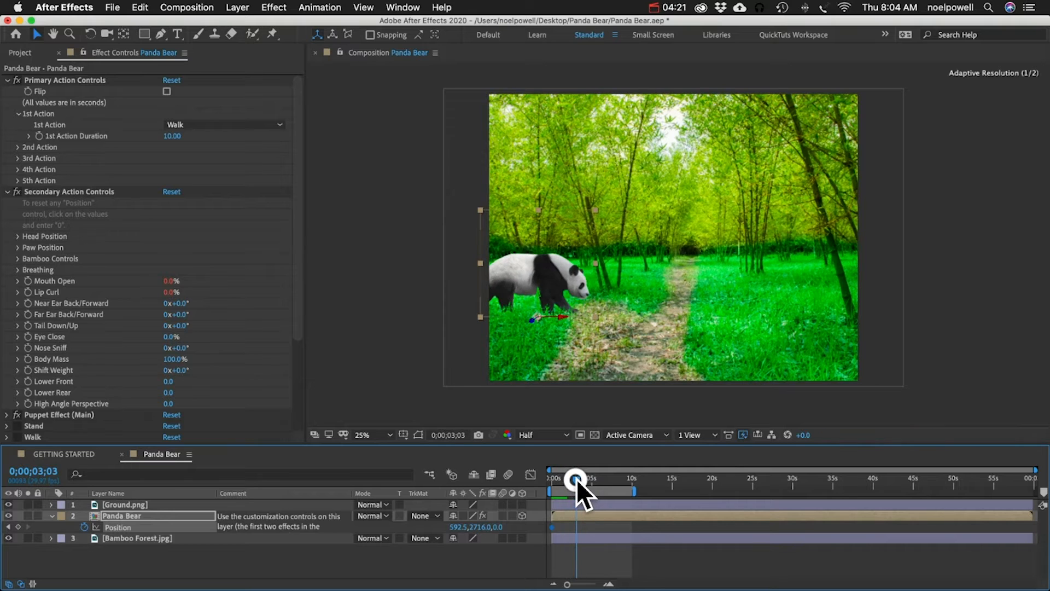
pyautogui.moveTo(536, 279); pyautogui.dragTo(761, 277)
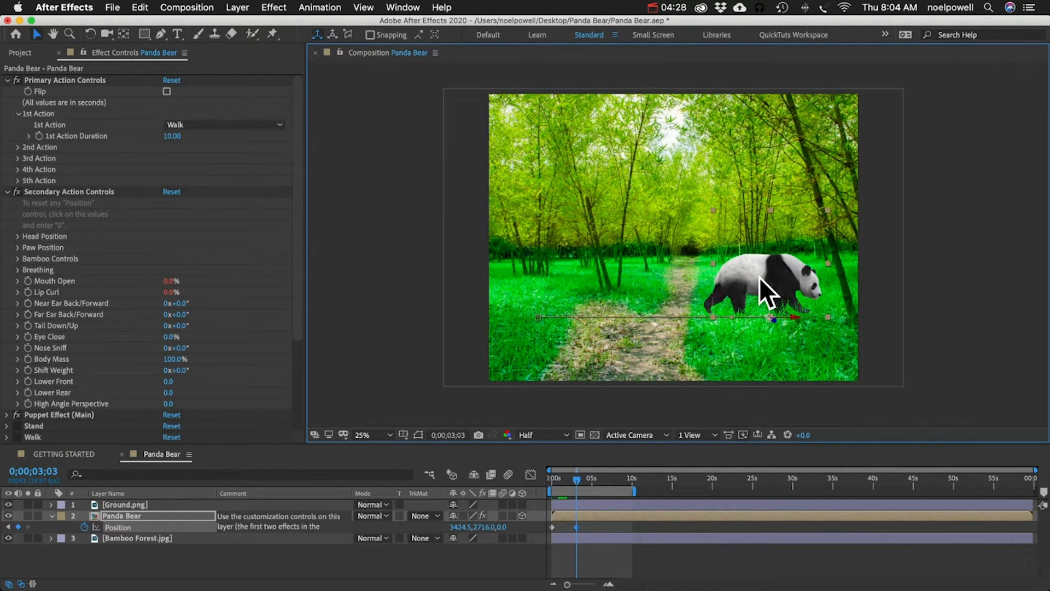
pyautogui.press('0')
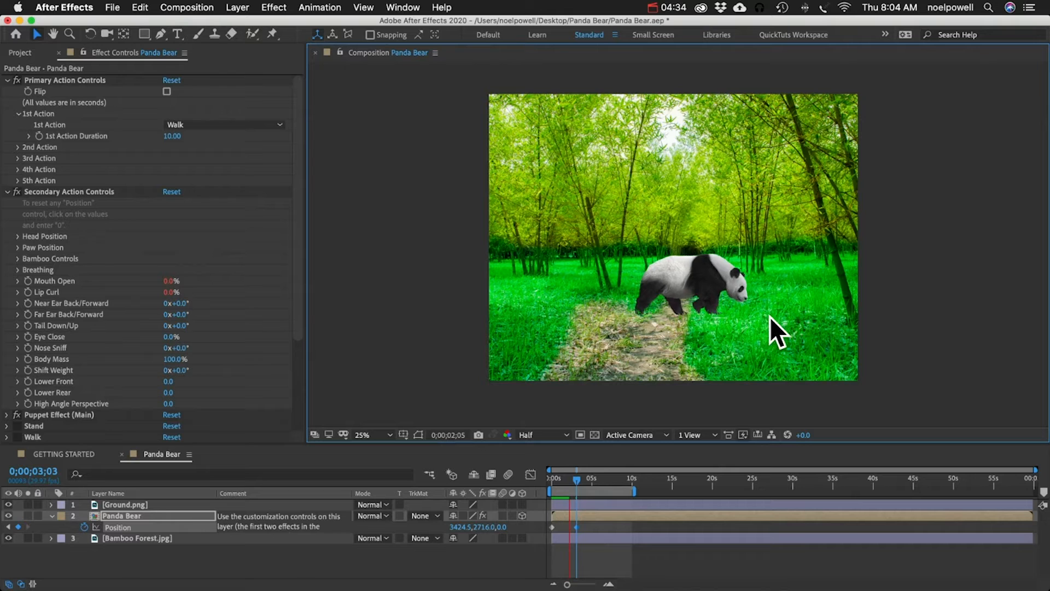
pyautogui.press('space')
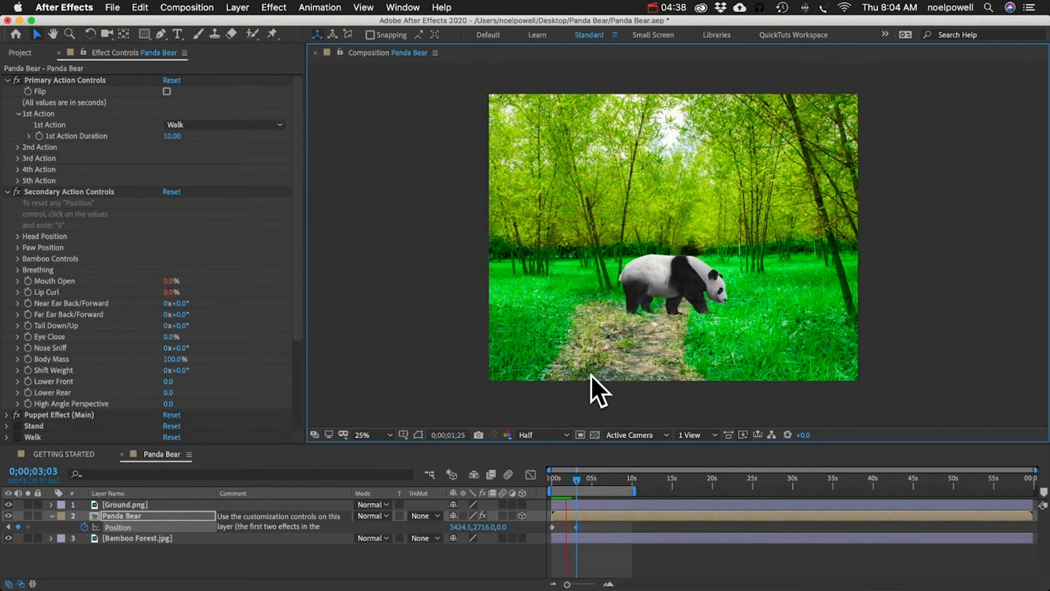
pyautogui.press('space')
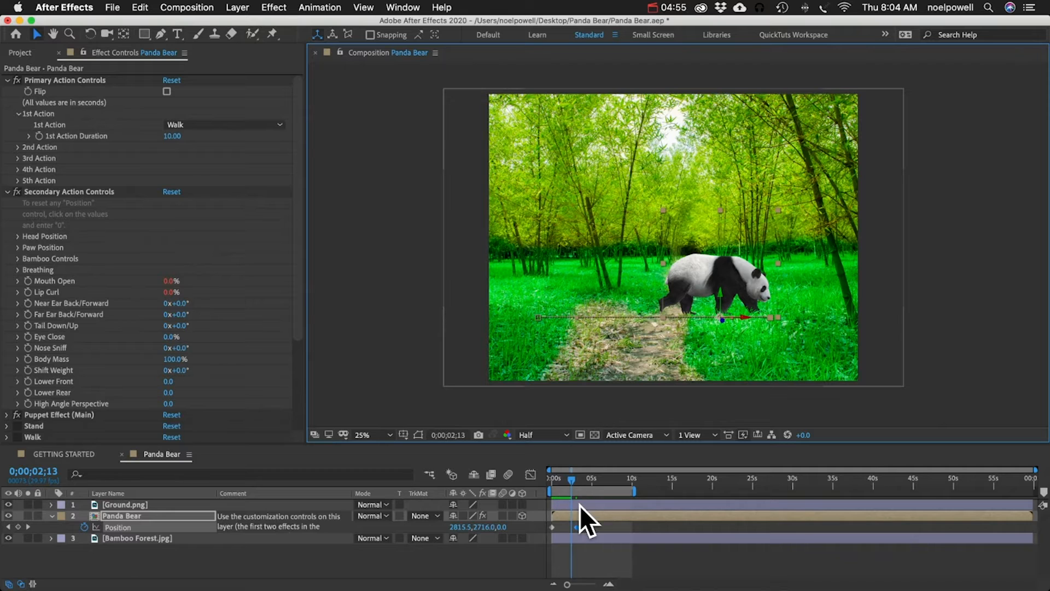
# - Slow the panda's travel by moving its ending Position keyframe to between 4 and 5 seconds, and preview the walk
pyautogui.moveTo(576, 527)
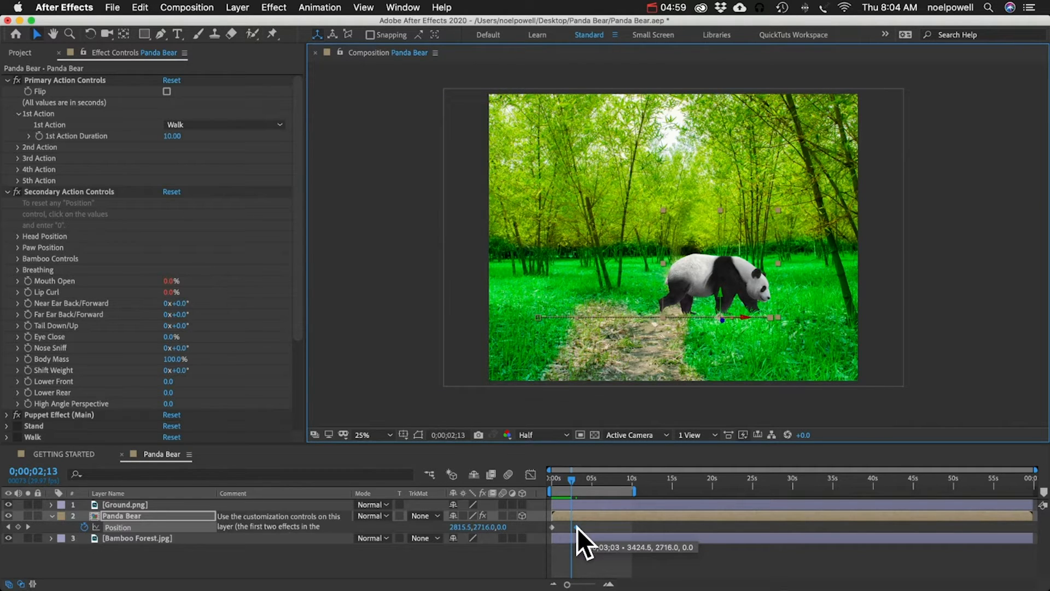
pyautogui.click(576, 527)
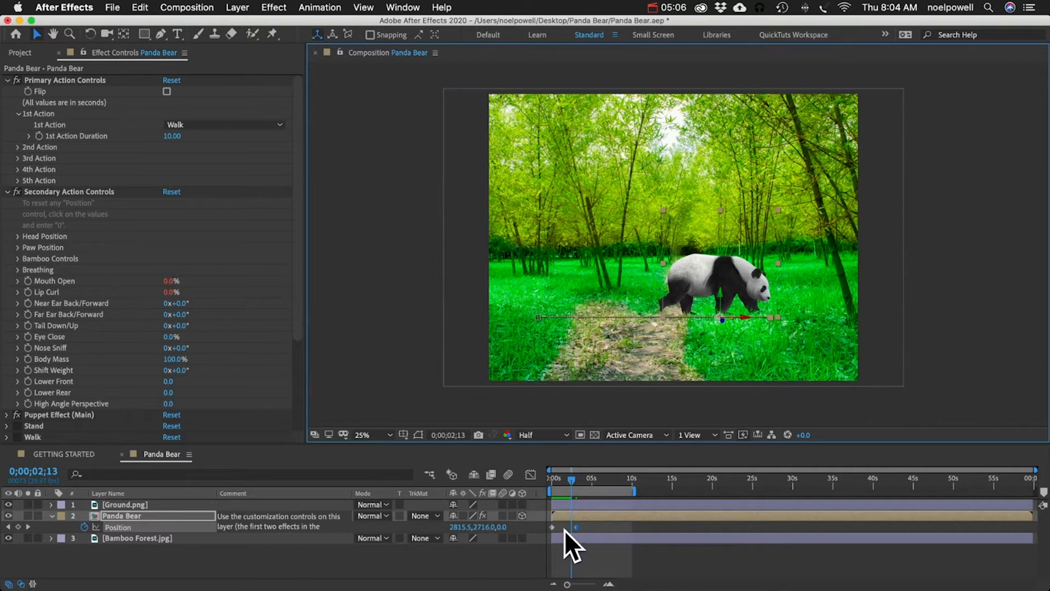
pyautogui.moveTo(577, 526); pyautogui.dragTo(589, 525)
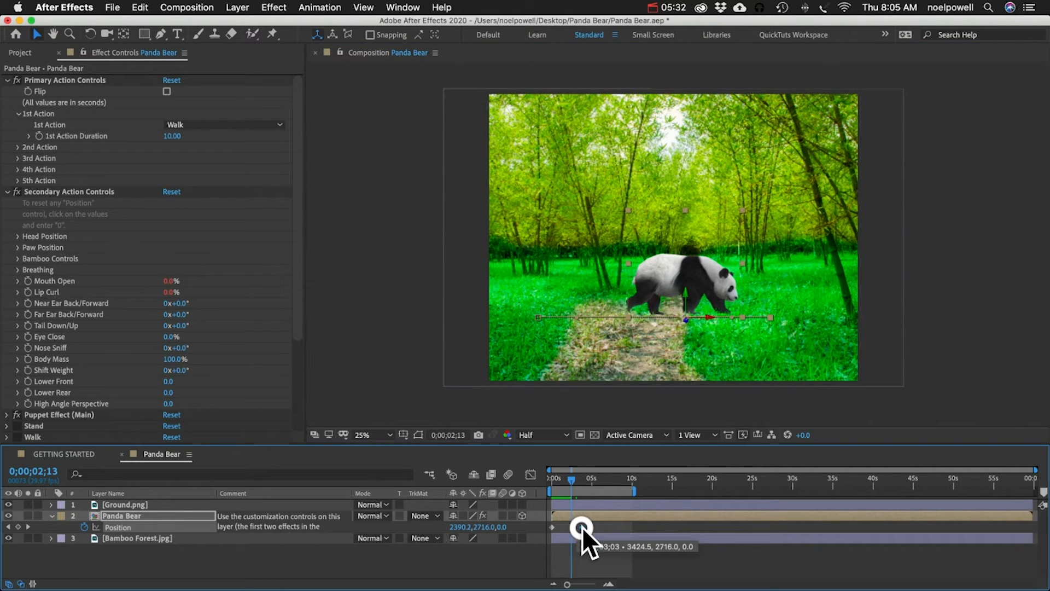
pyautogui.press('=')
pyautogui.press('=')
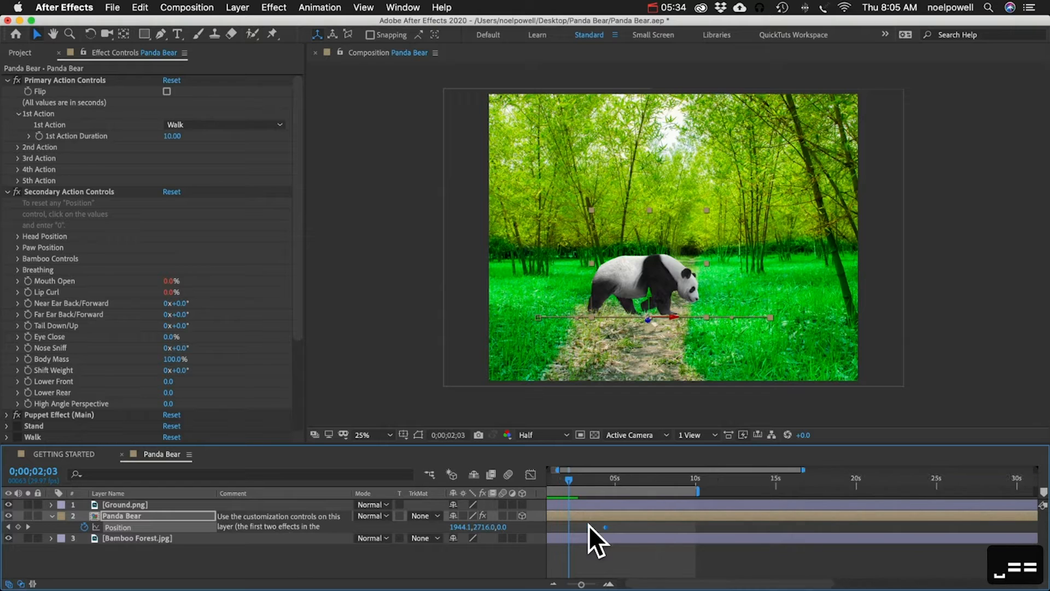
pyautogui.press('KP_0')
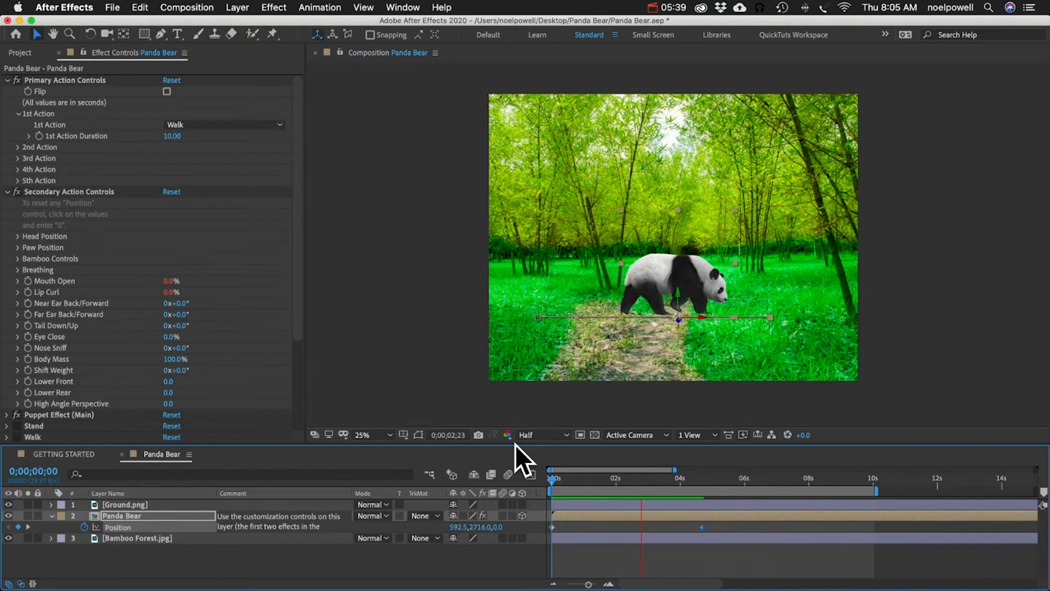
pyautogui.press('space')
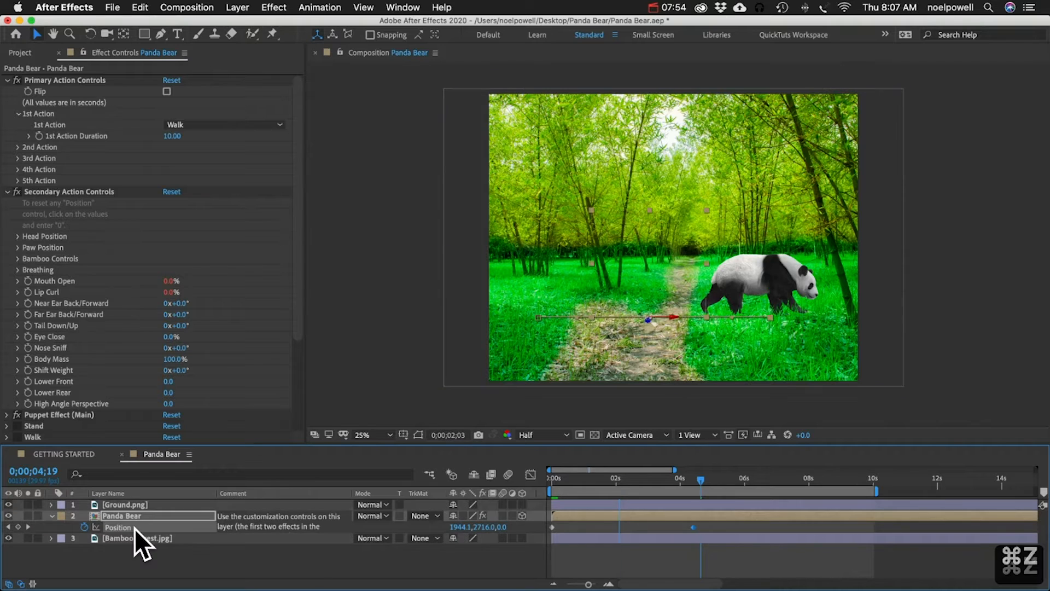
# - Undo the position animation, walk settings and scene setup back to the standalone Panda Bear layer
pyautogui.press('super+z')
pyautogui.press('super+z')
pyautogui.press('super+z')
pyautogui.press('super+z')
pyautogui.press('super+z')
pyautogui.press('super+z')
pyautogui.press('super+z')
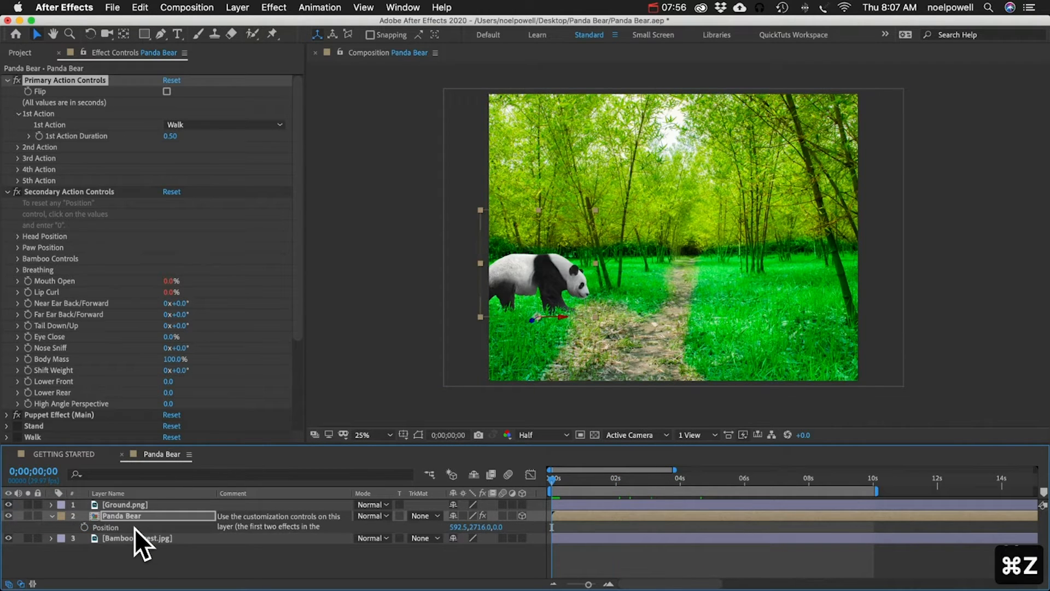
pyautogui.press('super+z')
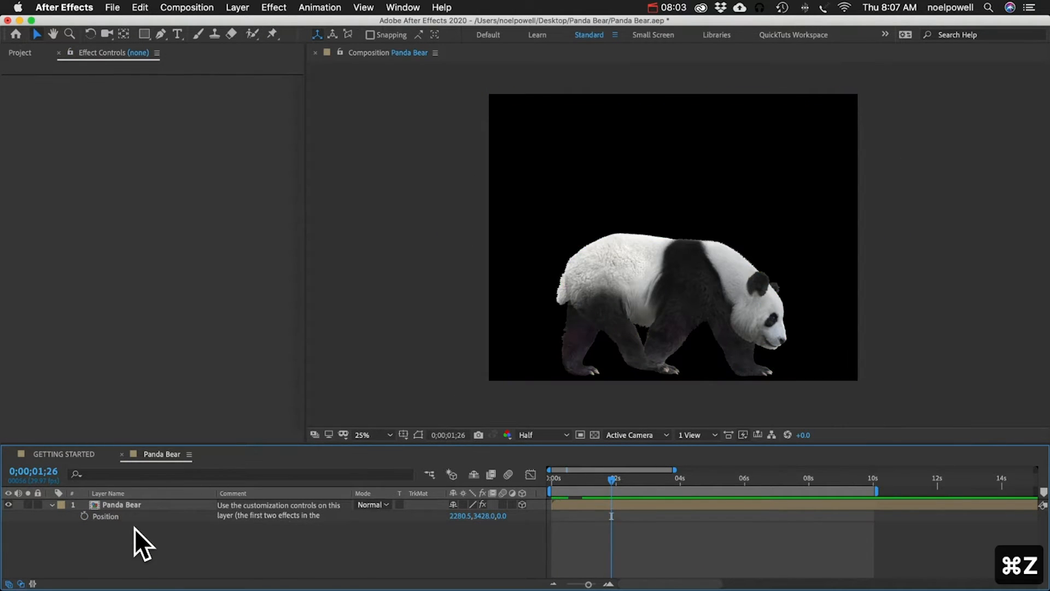
# - Examine the Panda Bear layer's effects, including the 1st Action options, the secondary controls and the individual action effects
pyautogui.click(121, 504)
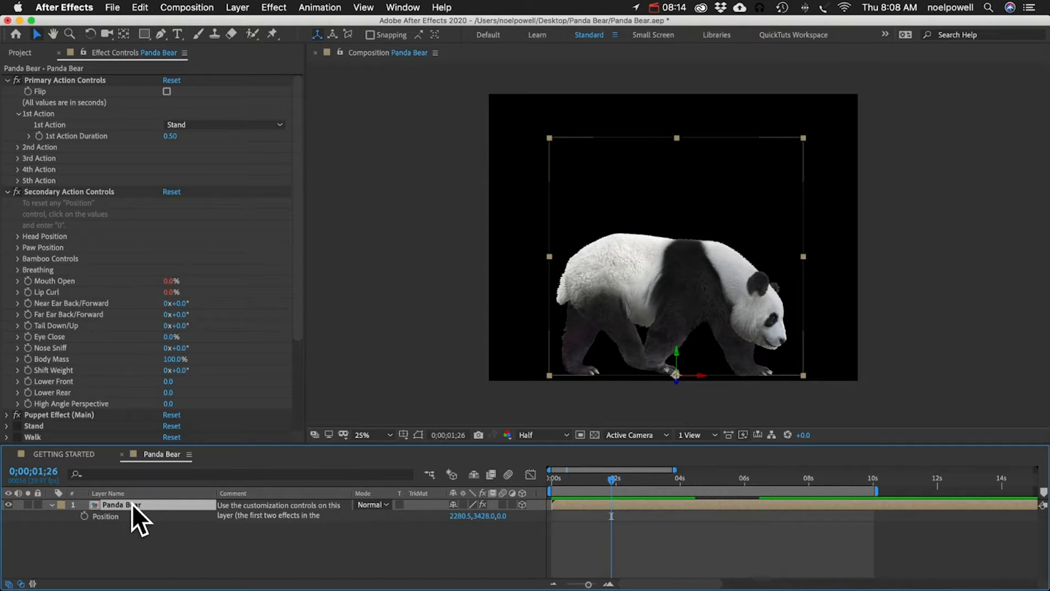
pyautogui.click(48, 281)
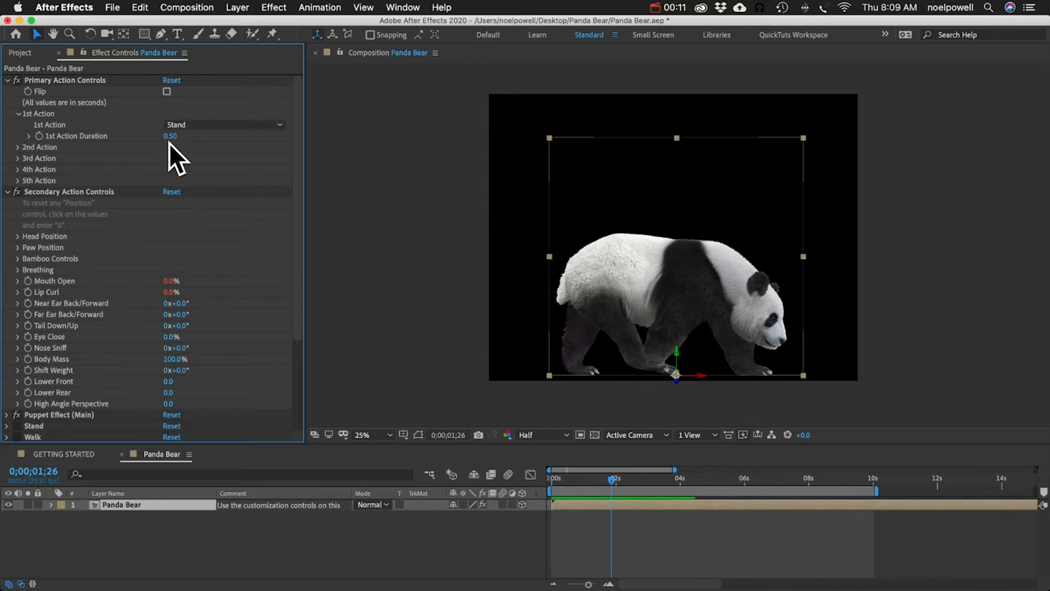
pyautogui.click(195, 125)
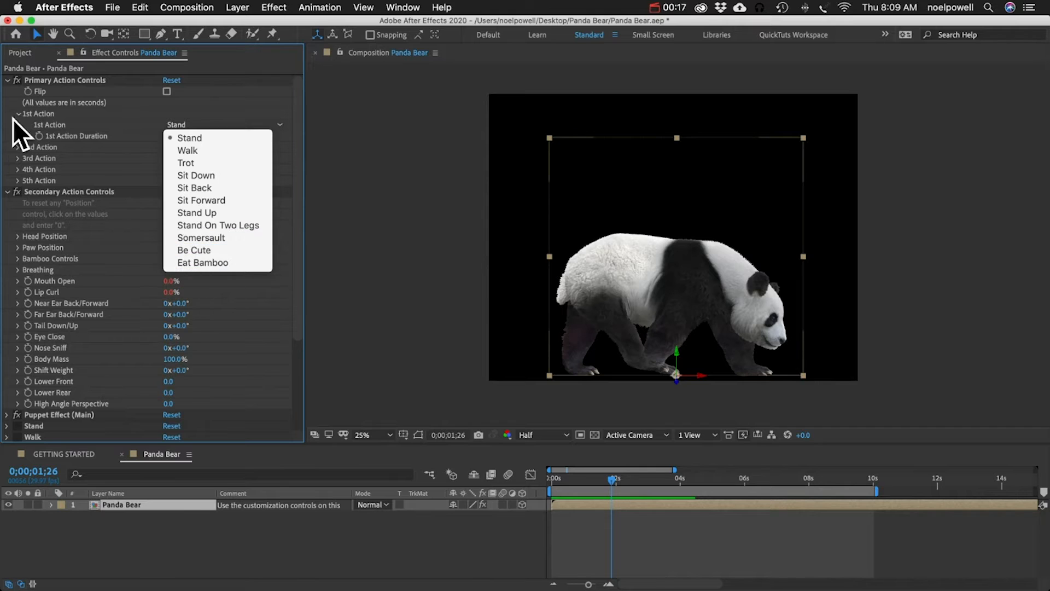
pyautogui.click(57, 74)
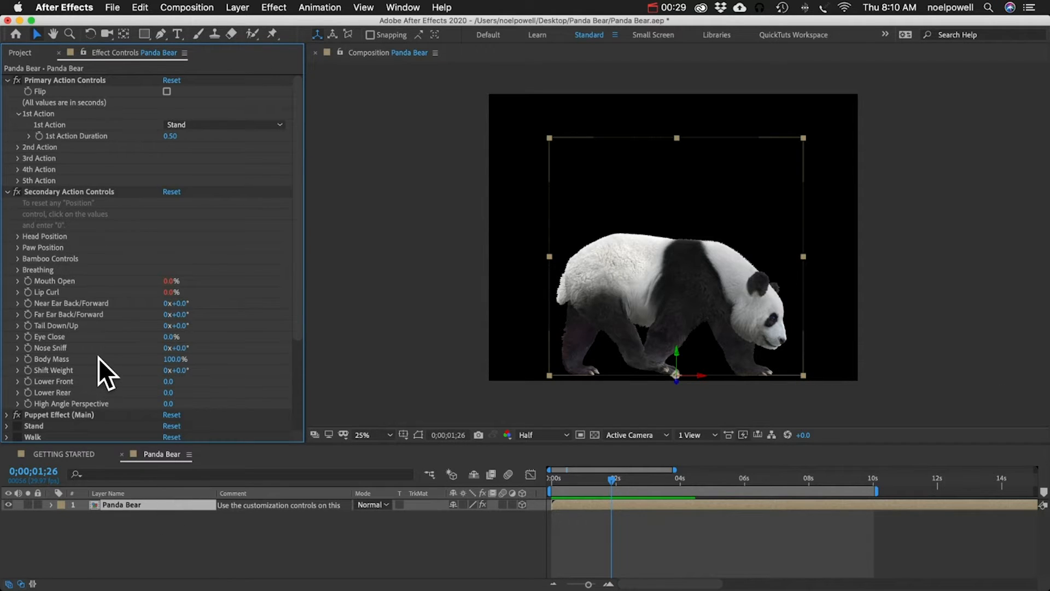
pyautogui.scroll(-5, 99, 357)
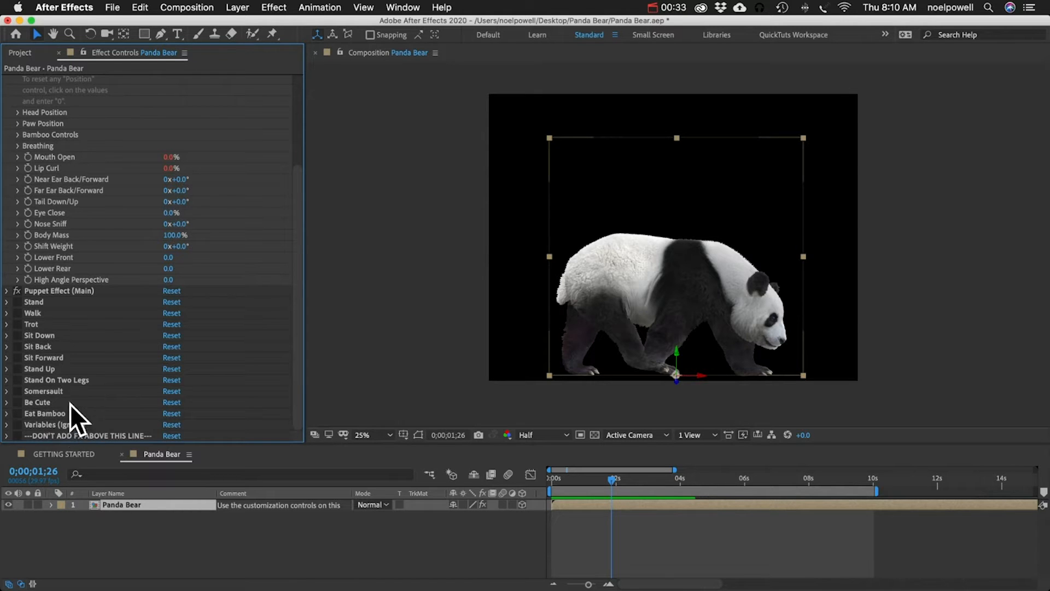
# - Reveal the Panda Bear layer's effects in the timeline and enlarge the timeline area to fit the whole list
pyautogui.click(145, 503)
pyautogui.press('e')
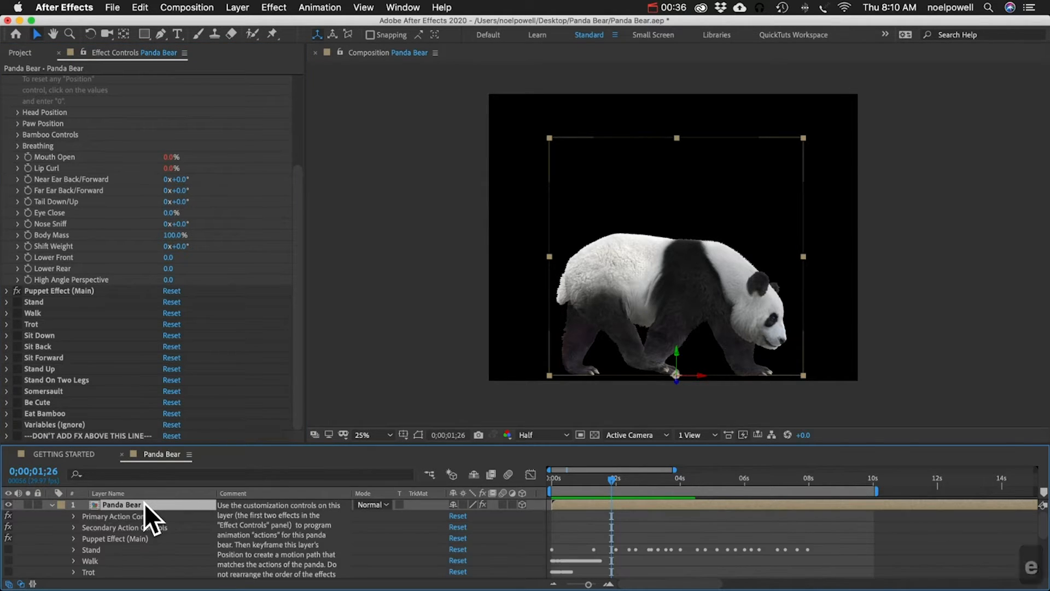
pyautogui.scroll(-2, 144, 503)
pyautogui.moveTo(238, 444); pyautogui.dragTo(232, 313)
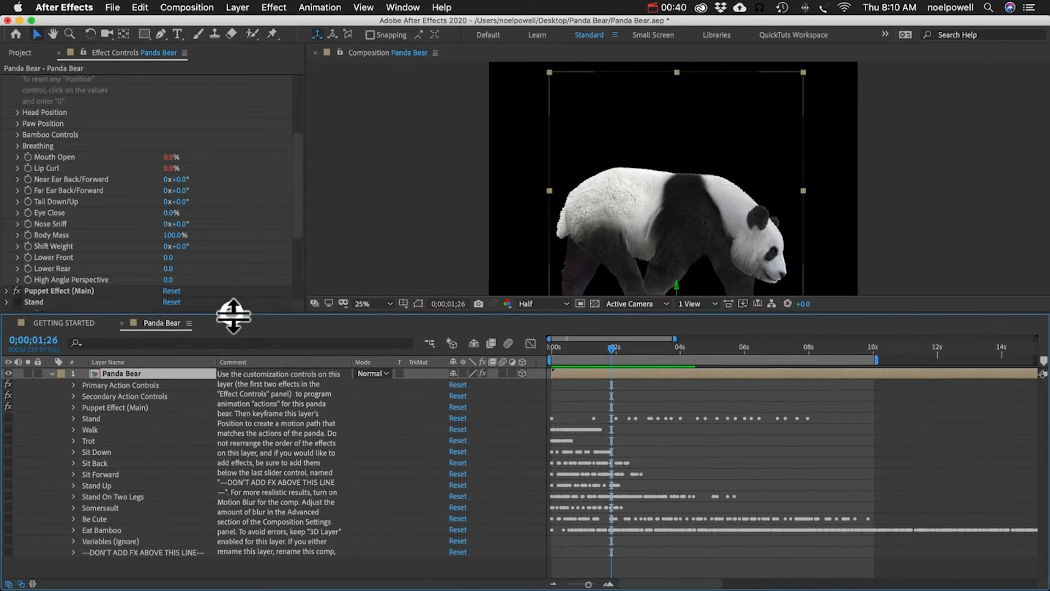
# - Examine Puppet Effect (Main) and the keyframed action effects down through Eat Bamboo
pyautogui.click(95, 409)
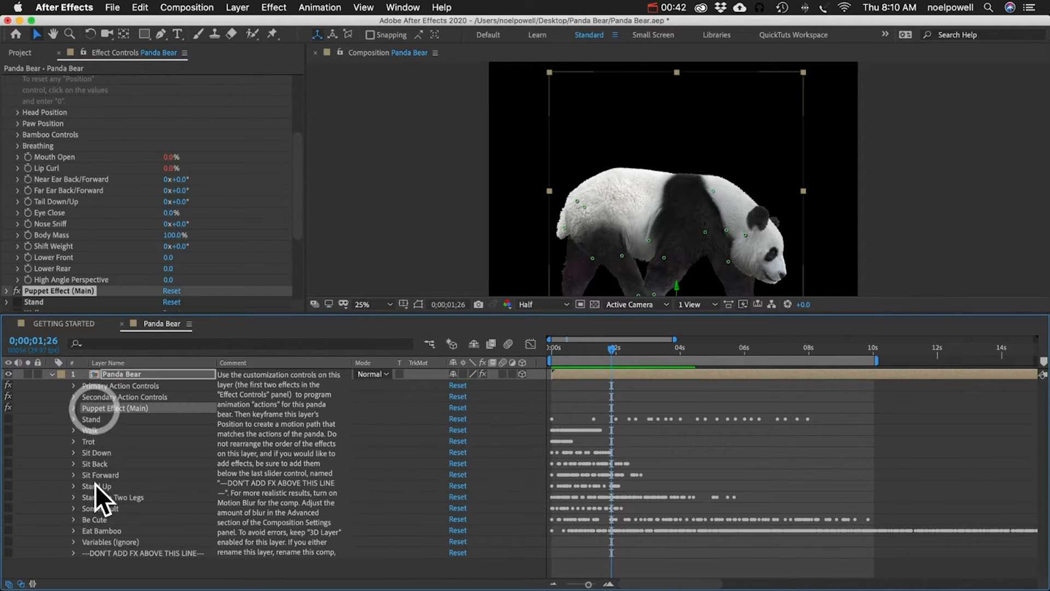
pyautogui.keyDown('shift'); pyautogui.click(101, 530); pyautogui.keyUp('shift')
pyautogui.click(47, 411)
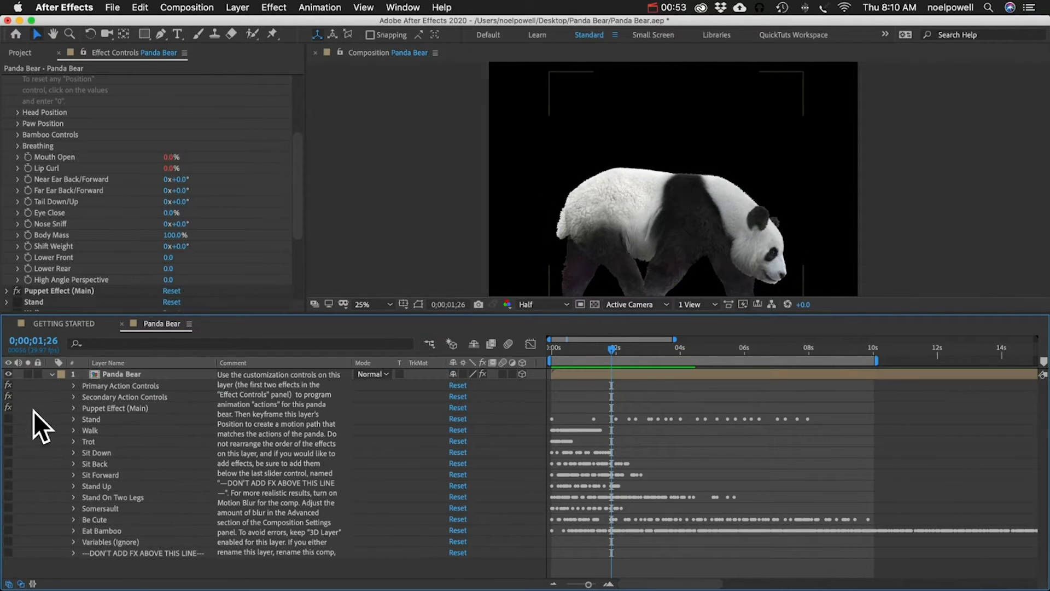
pyautogui.click(124, 409)
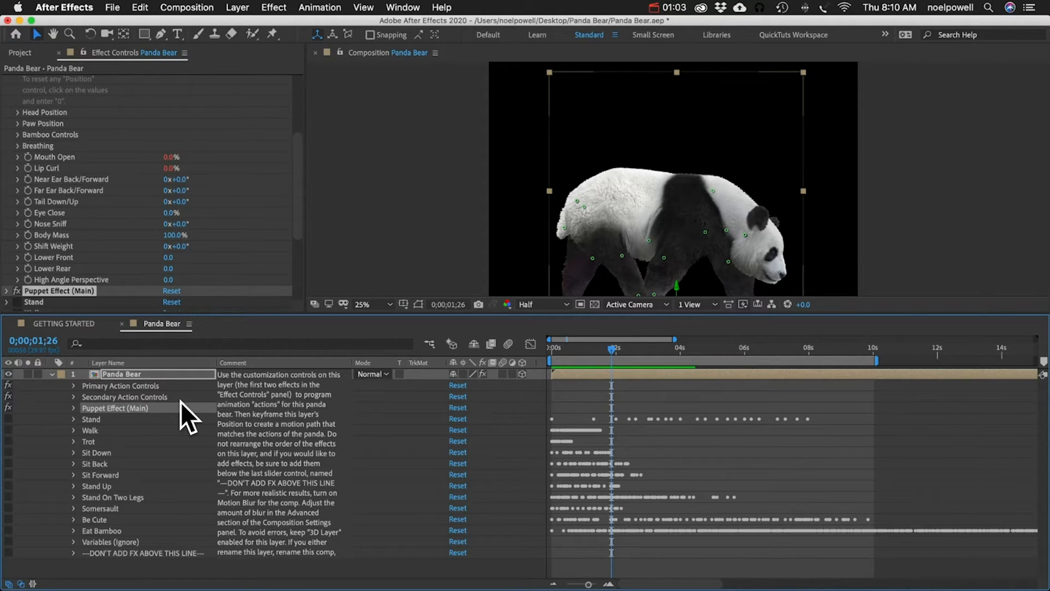
# - Create a new composition using a widescreen format preset
pyautogui.click(175, 5)
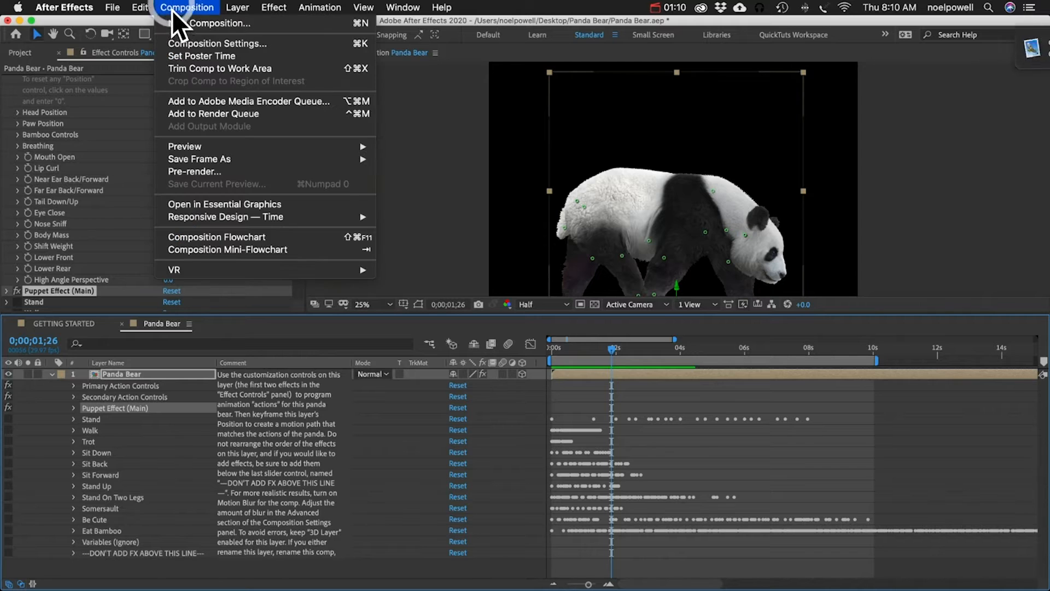
pyautogui.click(177, 25)
pyautogui.click(326, 185)
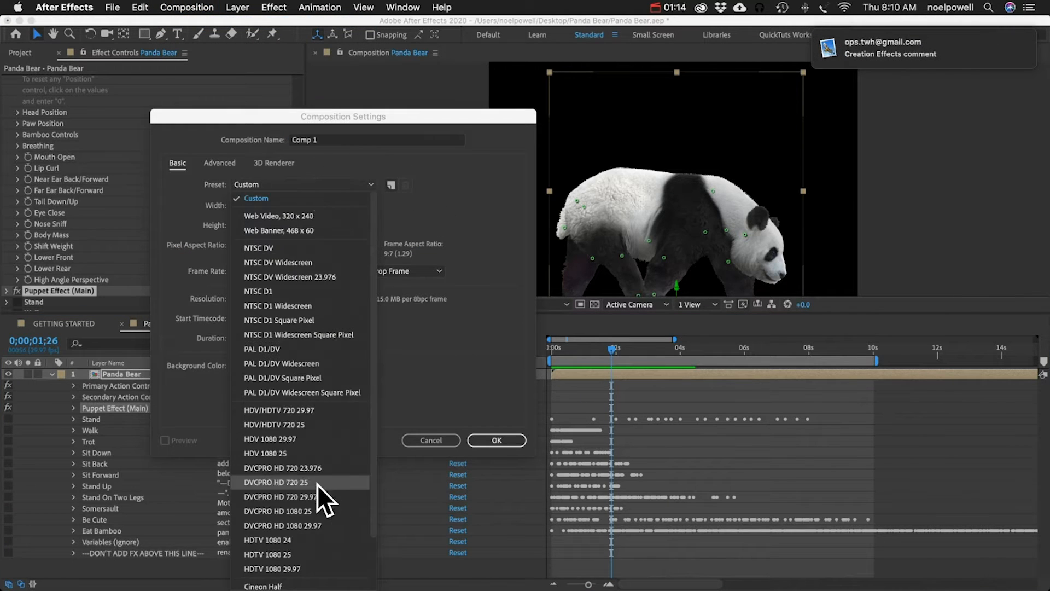
pyautogui.click(285, 583)
pyautogui.click(484, 441)
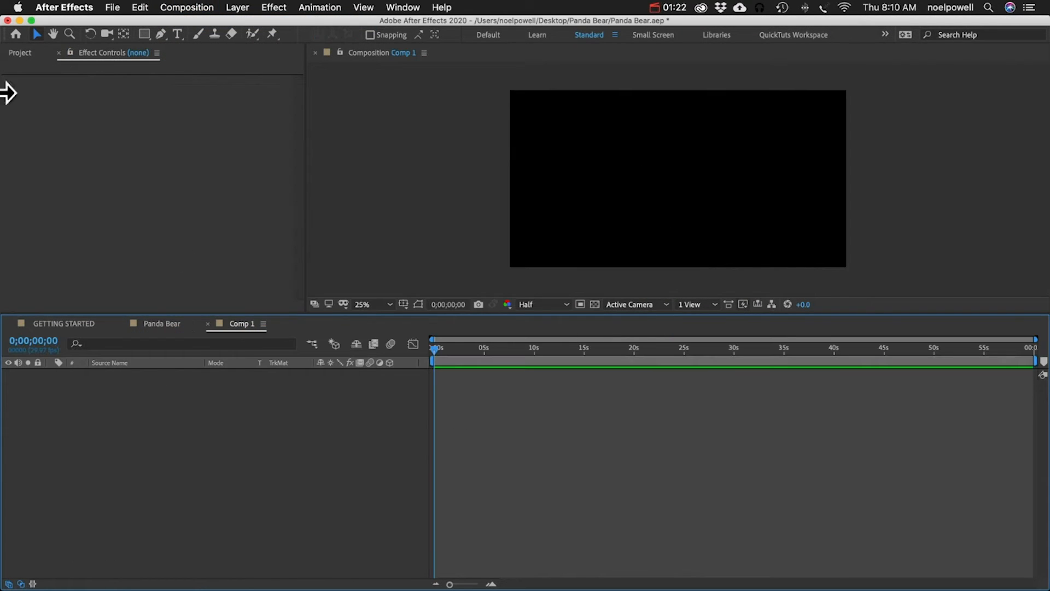
# - Add Panda-Body.png from the Precomp & Images folder to the new composition
pyautogui.click(14, 52)
pyautogui.click(6, 221)
pyautogui.moveTo(64, 245); pyautogui.dragTo(132, 437)
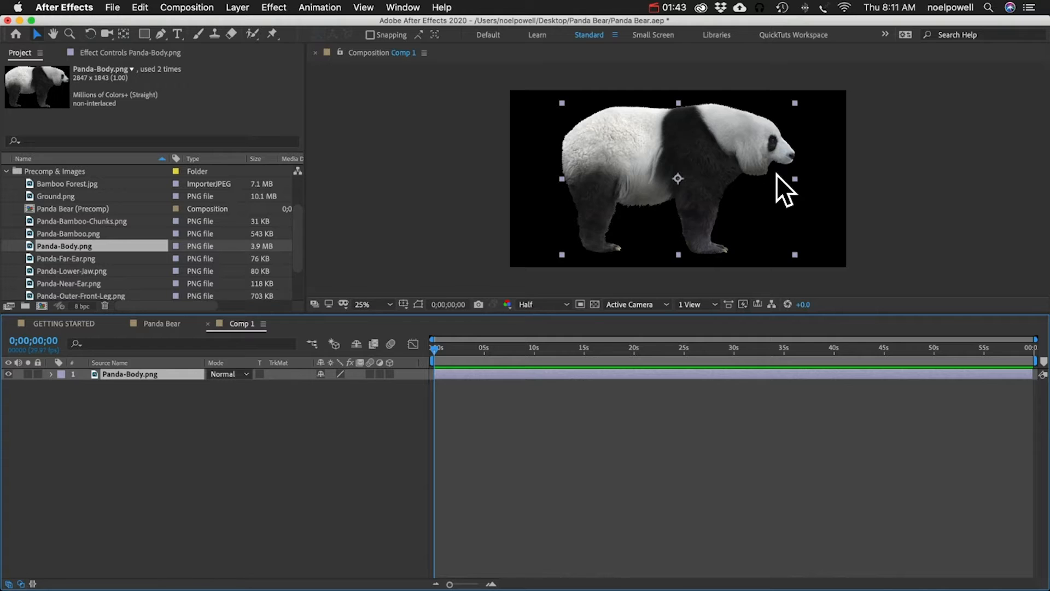
# - Place puppet pins on the panda body's rump, rear foot, front foot and the top of its shoulders
pyautogui.click(274, 32)
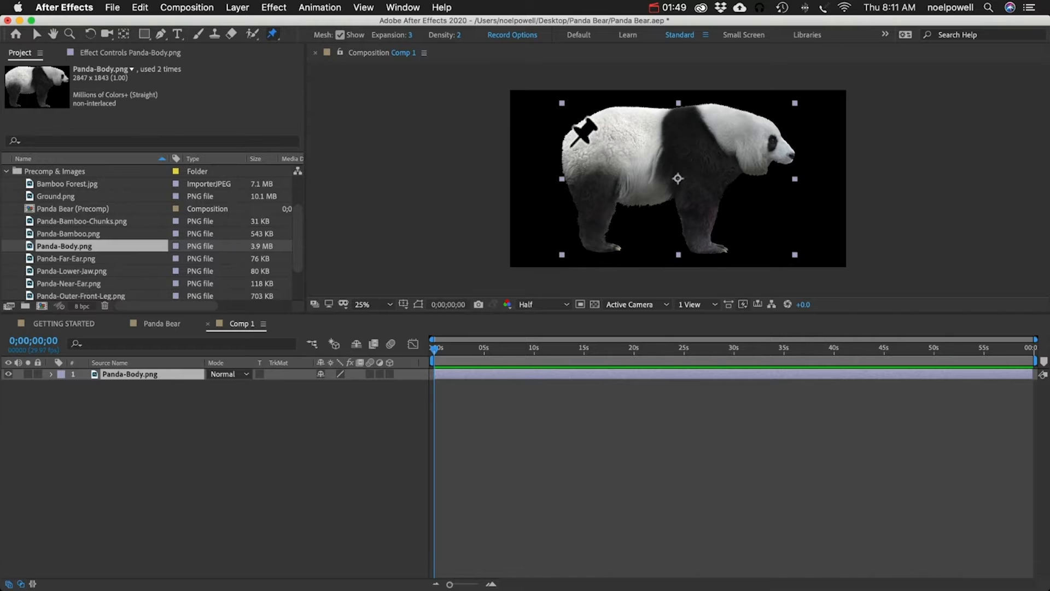
pyautogui.click(569, 144)
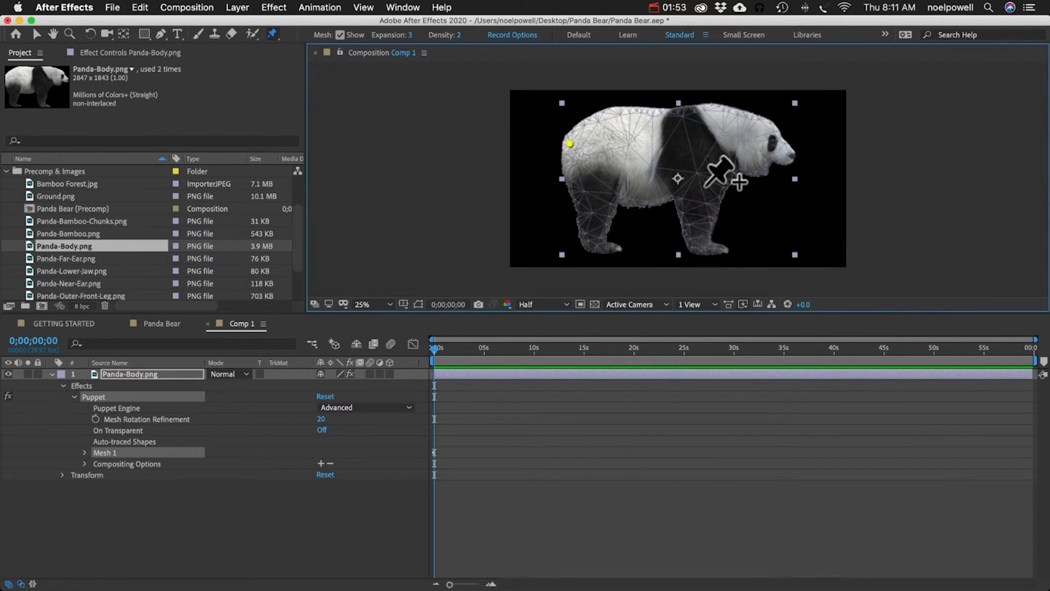
pyautogui.click(596, 244)
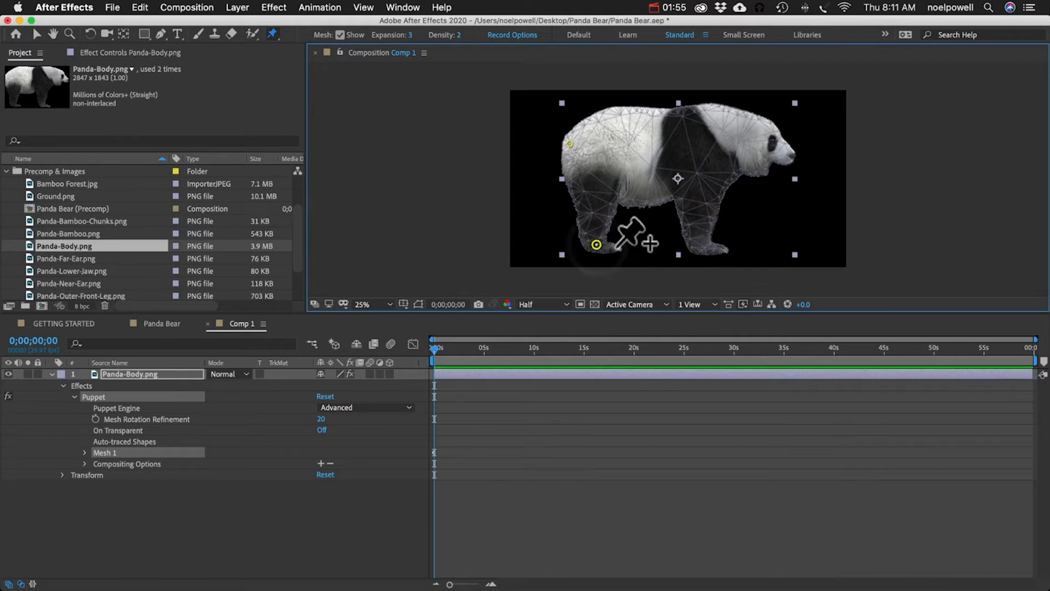
pyautogui.click(704, 246)
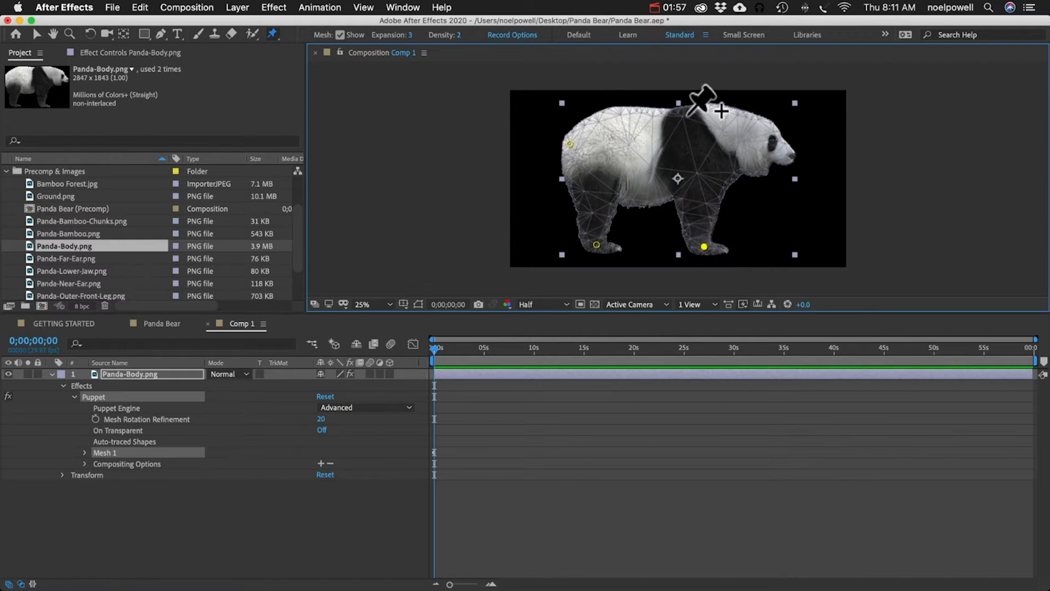
pyautogui.click(687, 115)
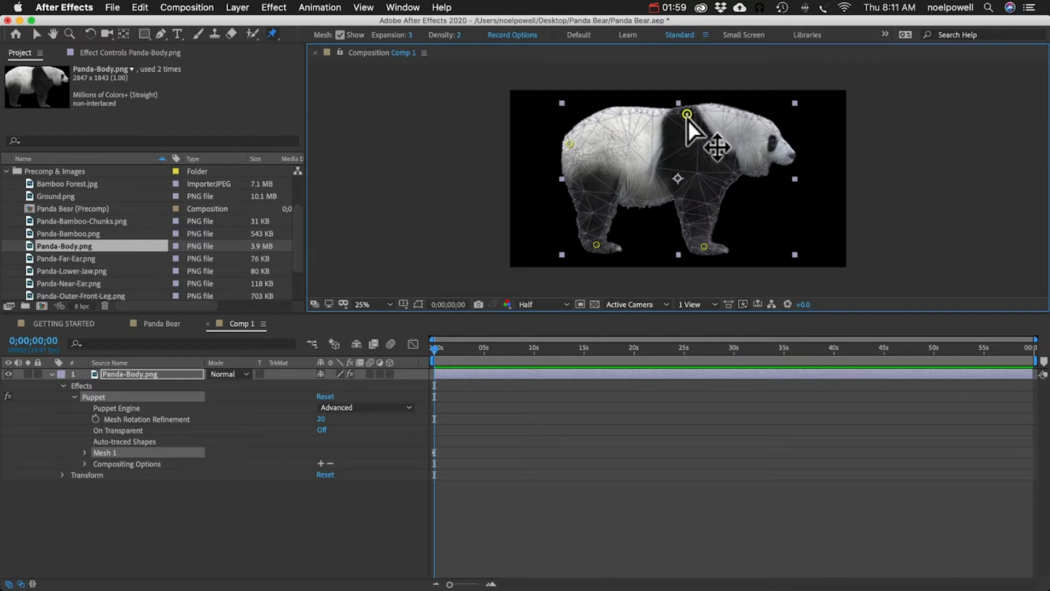
# - Place a puppet pin on the panda's head and move the pin around to deform the head
pyautogui.click(761, 146)
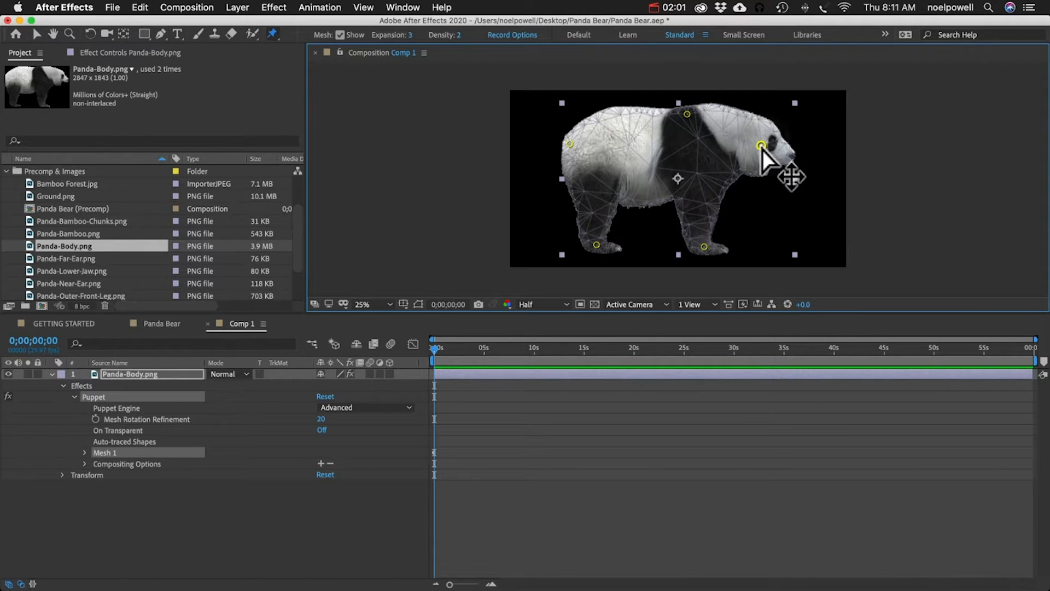
pyautogui.moveTo(761, 145); pyautogui.dragTo(781, 130)
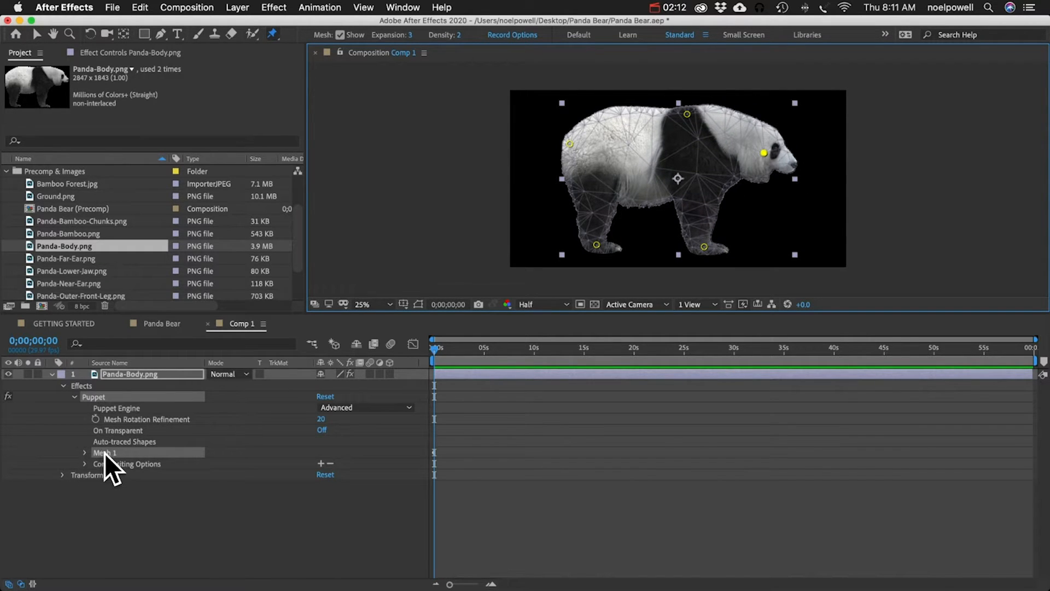
# - Reveal Puppet Pin 5 within Mesh 1's Deform group and shift its position horizontally to 2502.5, 609.5
pyautogui.click(84, 453)
pyautogui.click(96, 486)
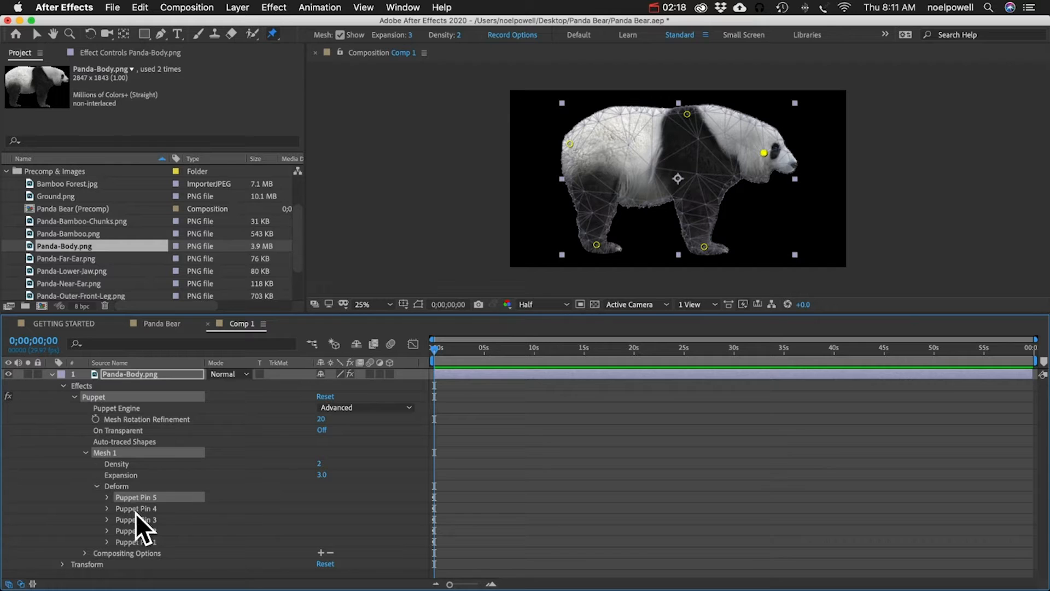
pyautogui.click(107, 496)
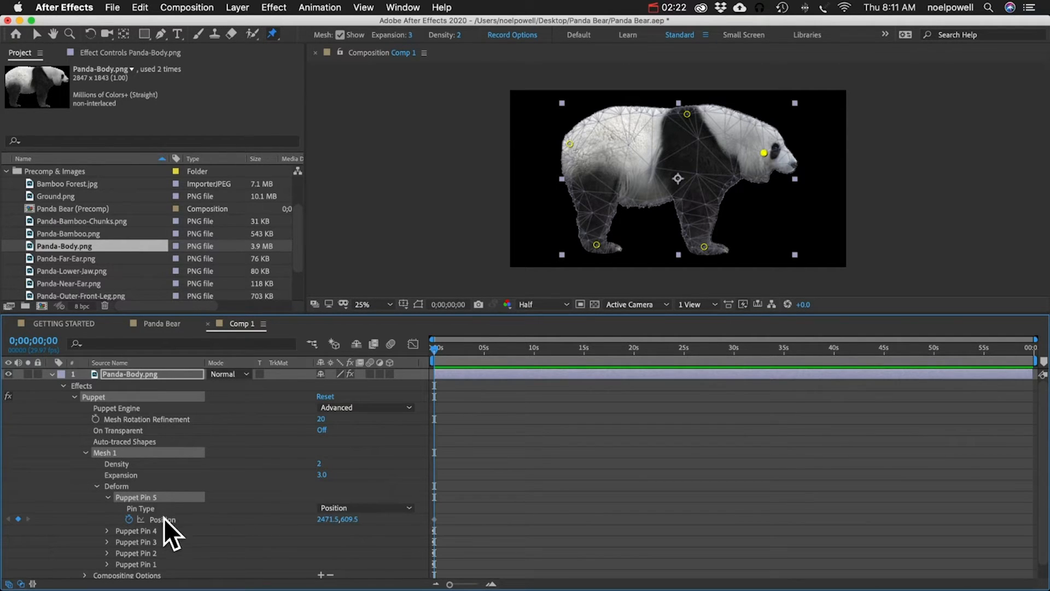
pyautogui.moveTo(322, 519)
pyautogui.mouseDown()
pyautogui.moveTo(551, 506)
pyautogui.moveTo(226, 529)
pyautogui.moveTo(342, 504)
pyautogui.moveTo(331, 514)
pyautogui.mouseUp()
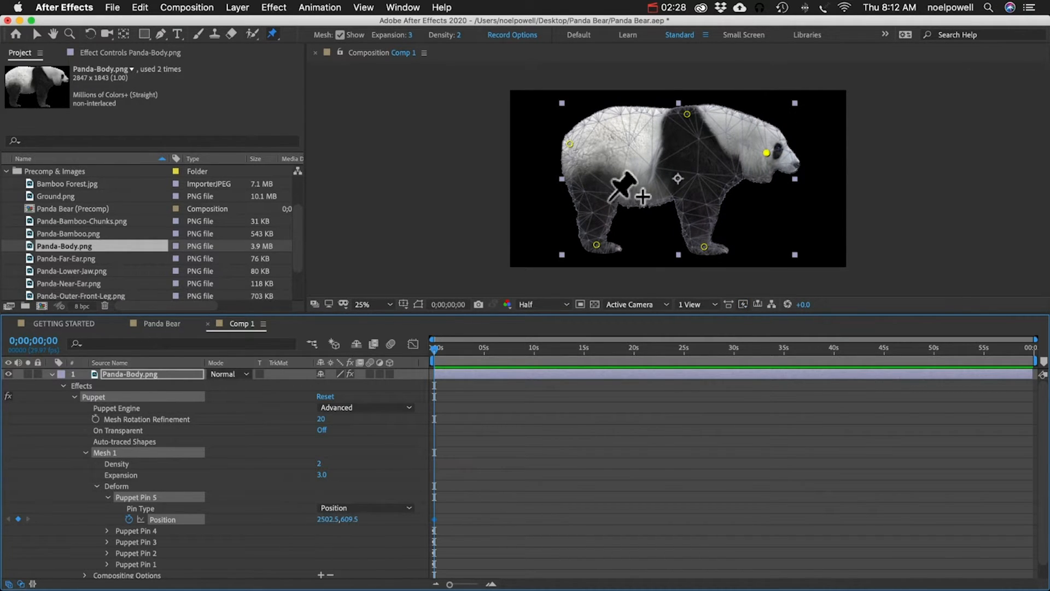
# - Set Puppet Pin 5's pin type to Advanced and adjust its scale
pyautogui.click(349, 508)
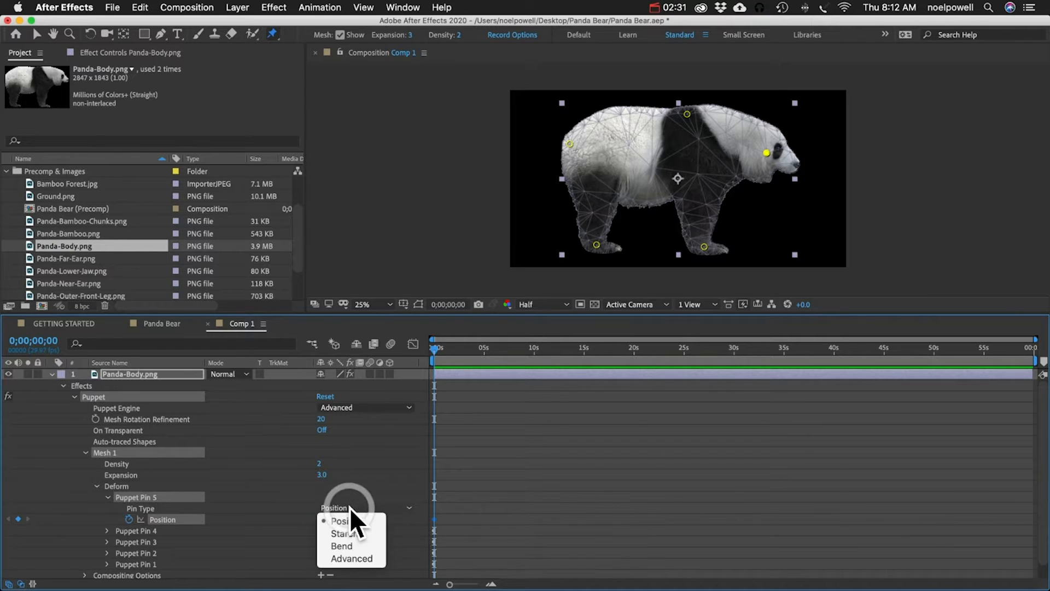
pyautogui.click(354, 558)
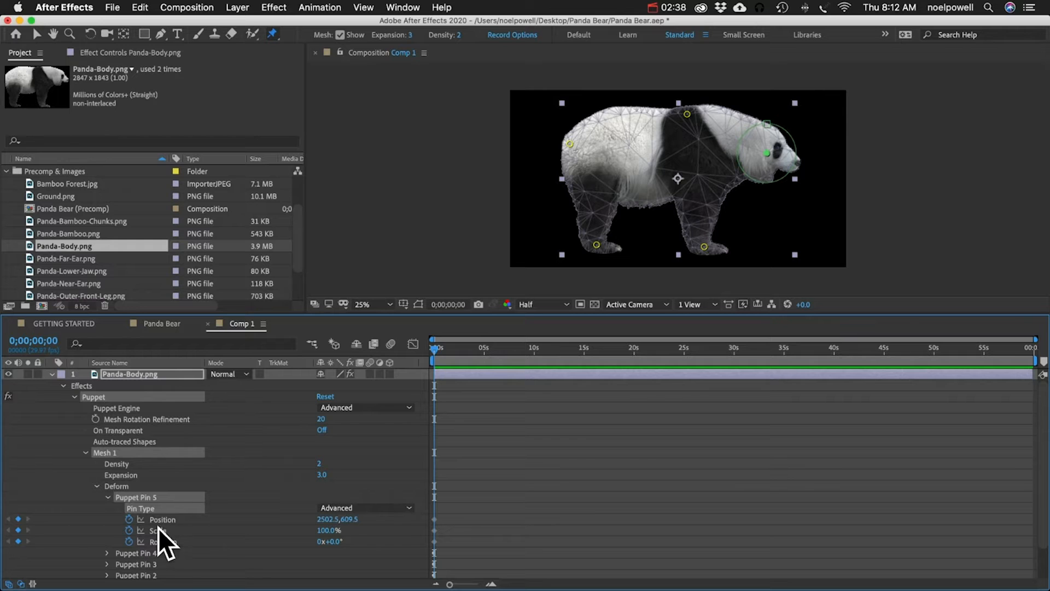
pyautogui.moveTo(335, 532)
pyautogui.mouseDown()
pyautogui.moveTo(366, 529)
pyautogui.moveTo(351, 545)
pyautogui.moveTo(317, 543)
pyautogui.moveTo(343, 547)
pyautogui.mouseUp()
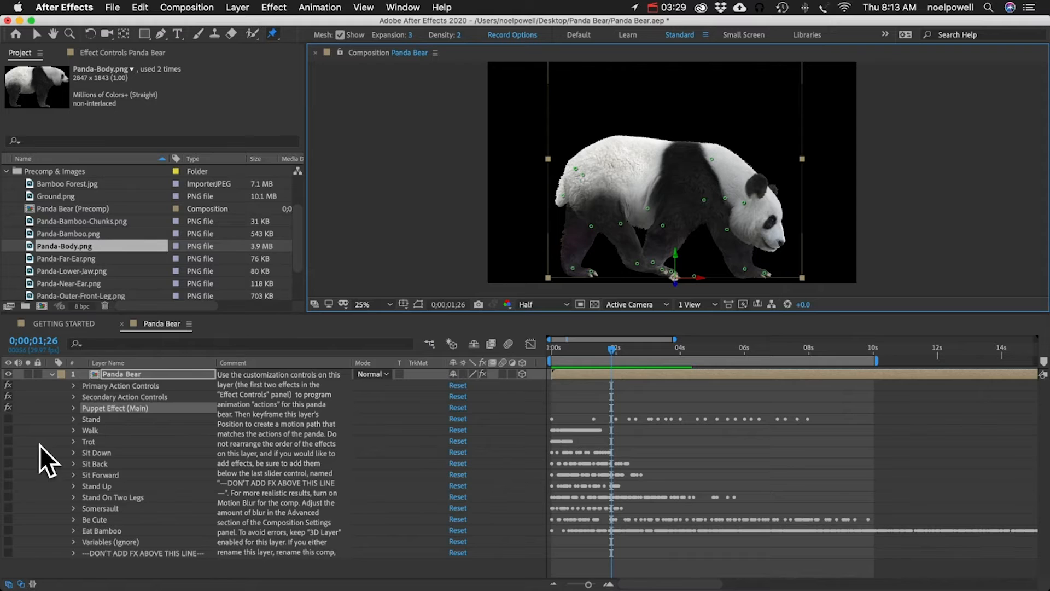
# - In the Panda Bear composition, turn off Puppet Effect (Main) and enable the Walk effect to see it alone
pyautogui.click(8, 407)
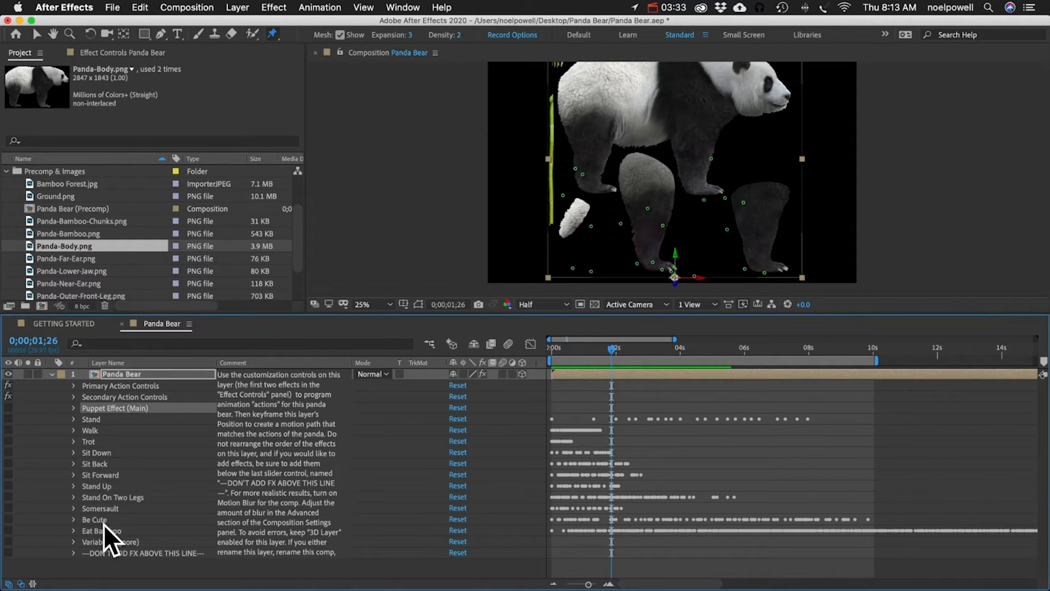
pyautogui.click(92, 418)
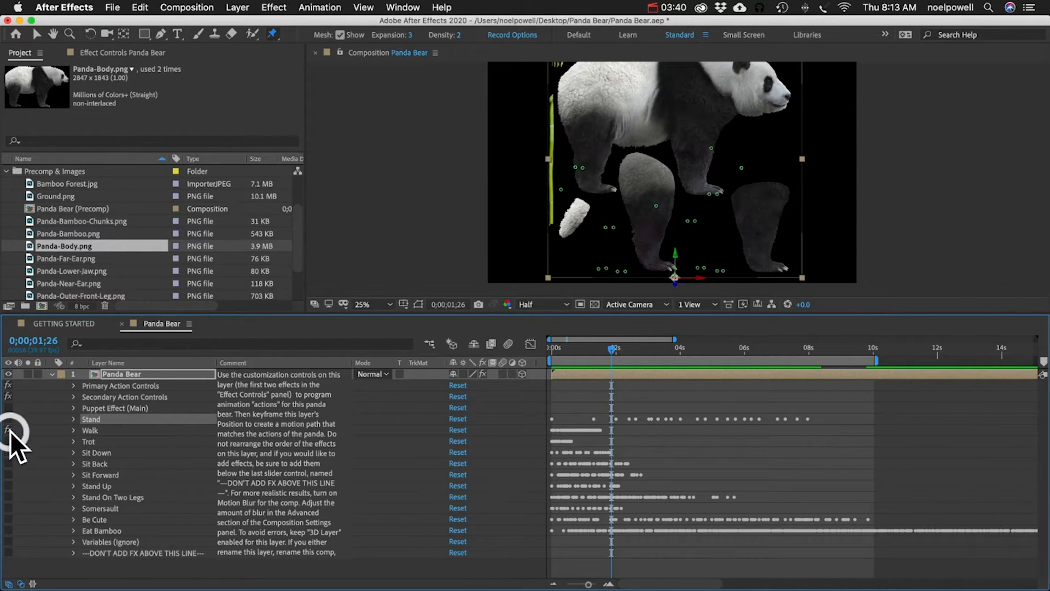
pyautogui.click(75, 430)
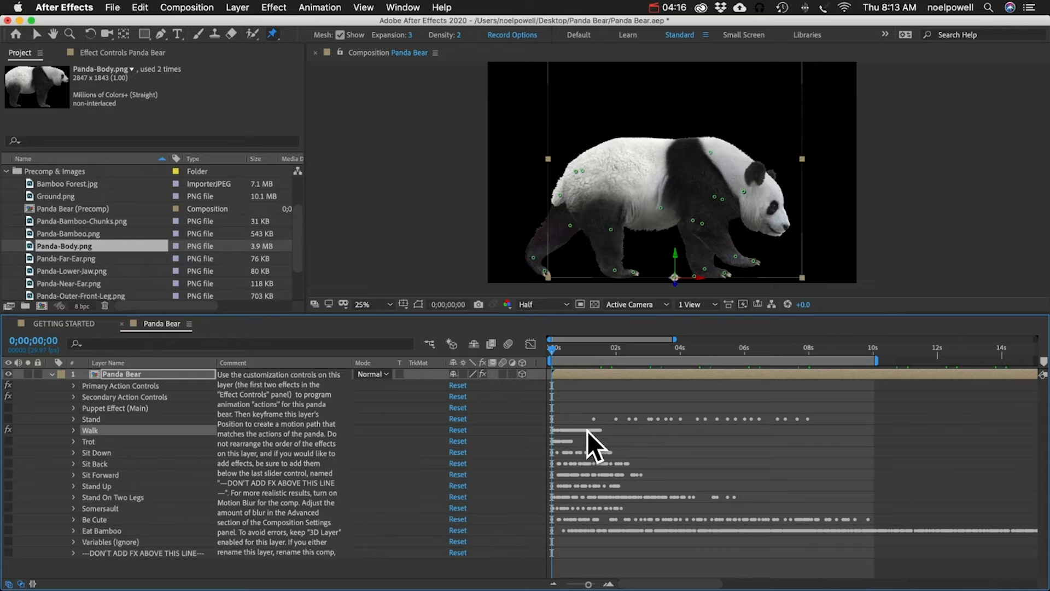
# - Examine the Walk effect at 0;00;00;19, checking the HindFarLeg, FrontFarLeg and Tail meshes and the Tail's deform pins
pyautogui.click(73, 430)
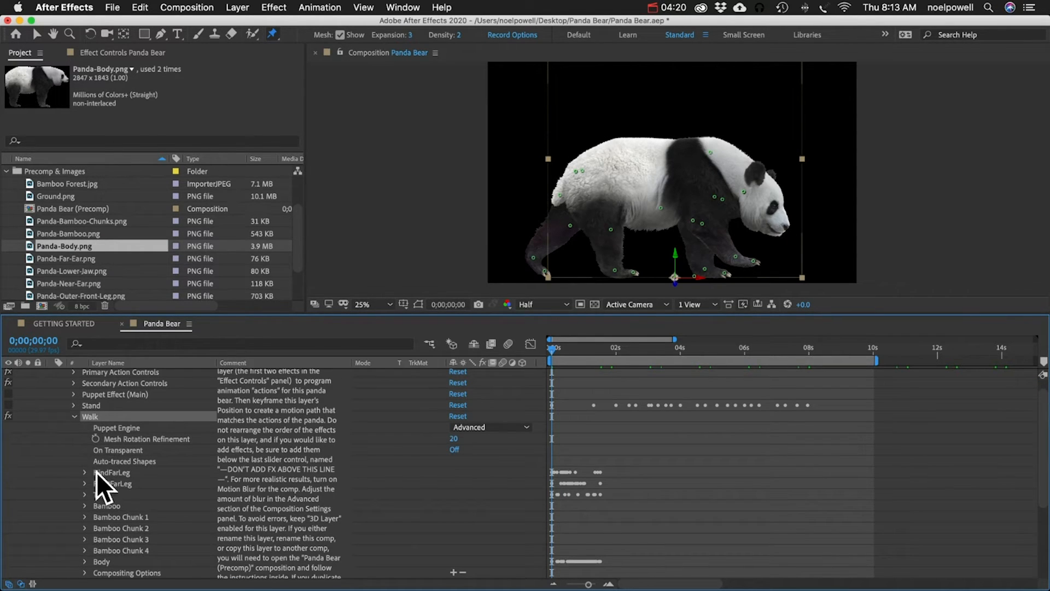
pyautogui.click(74, 417)
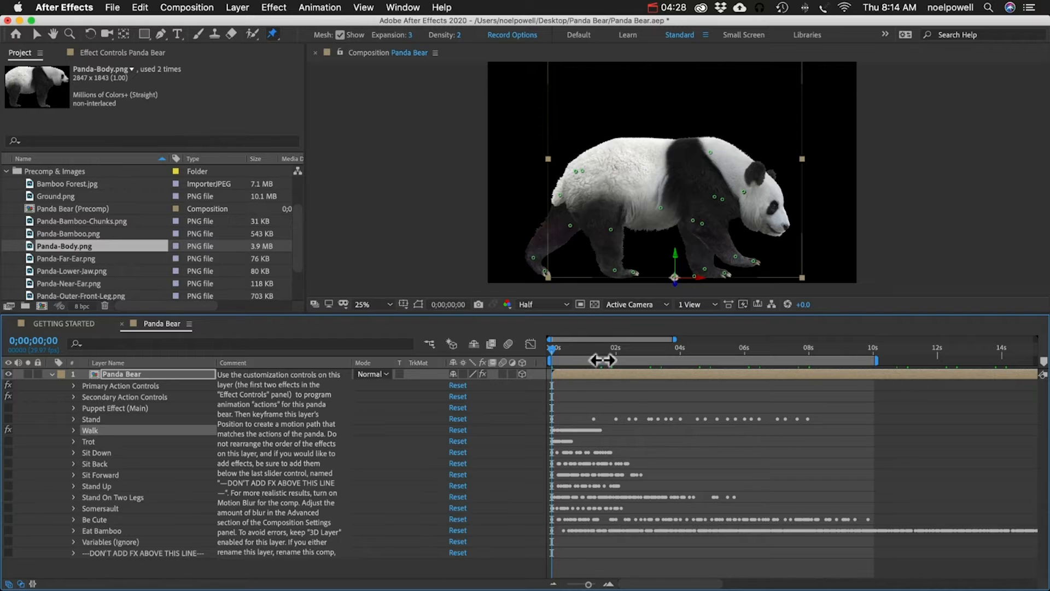
pyautogui.click(572, 348)
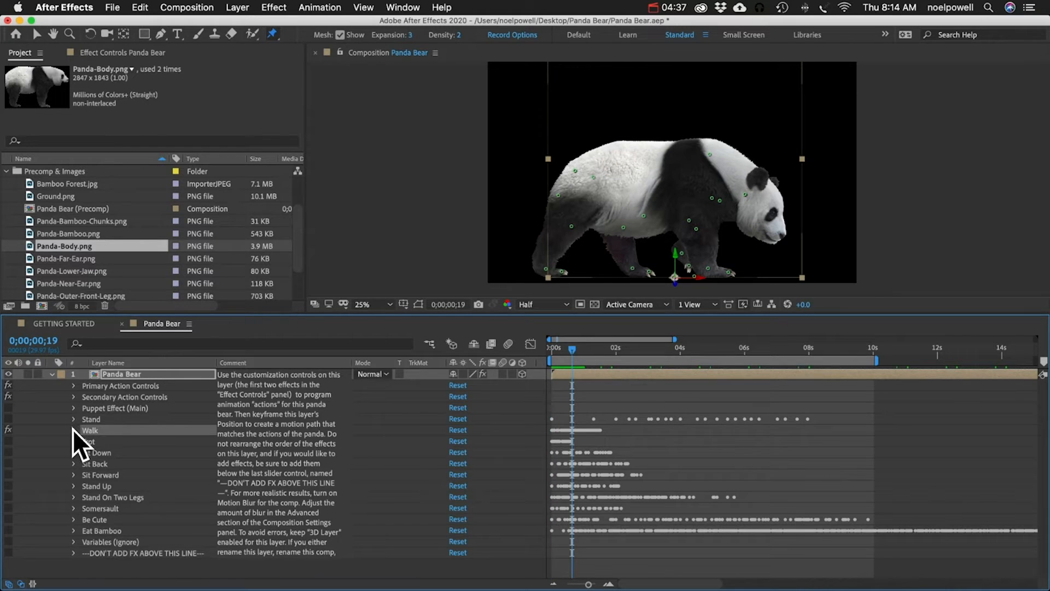
pyautogui.click(73, 430)
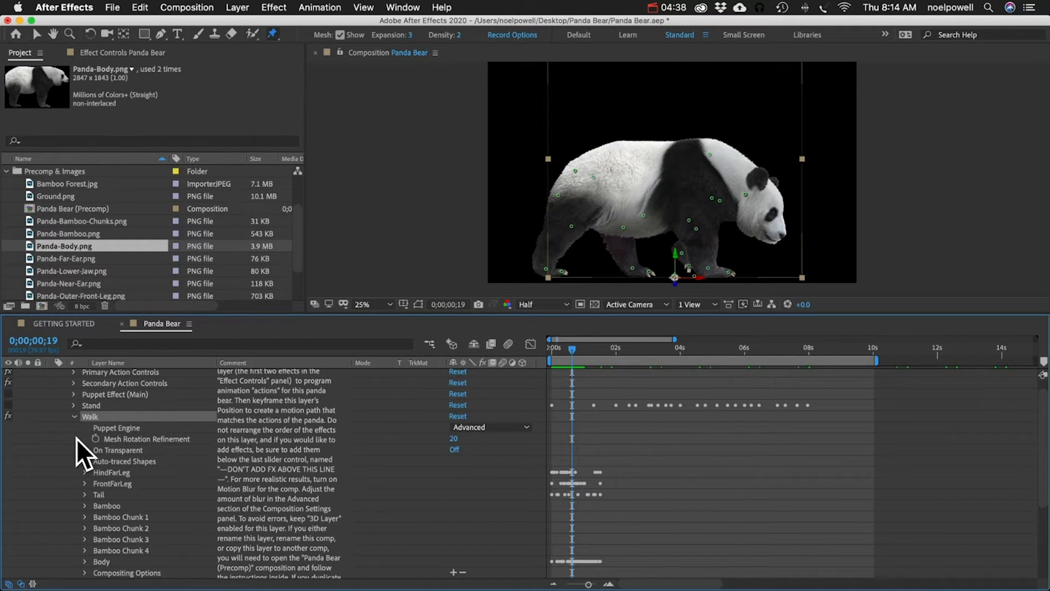
pyautogui.click(110, 472)
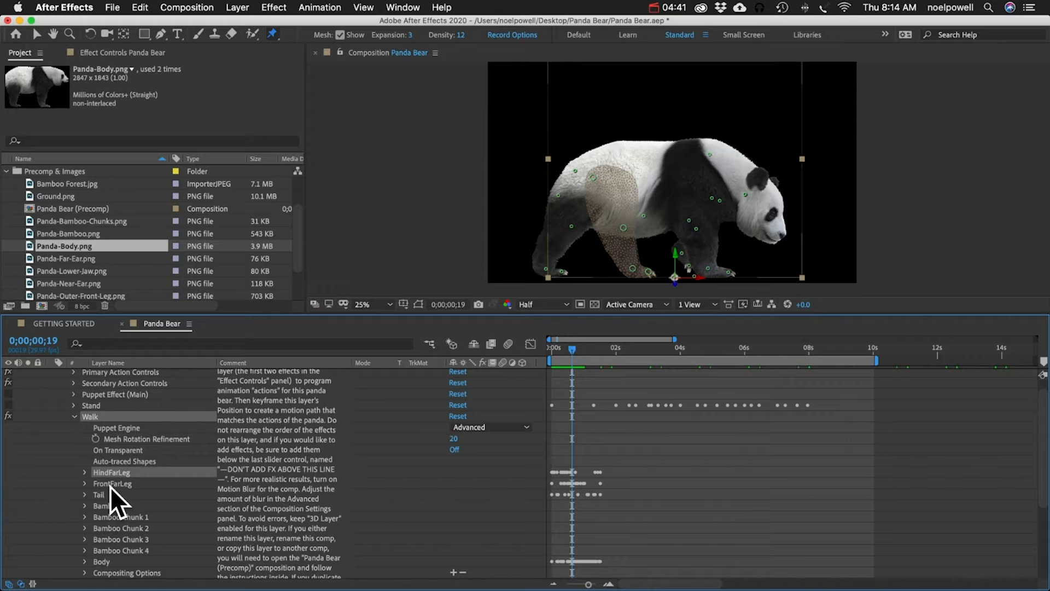
pyautogui.click(110, 483)
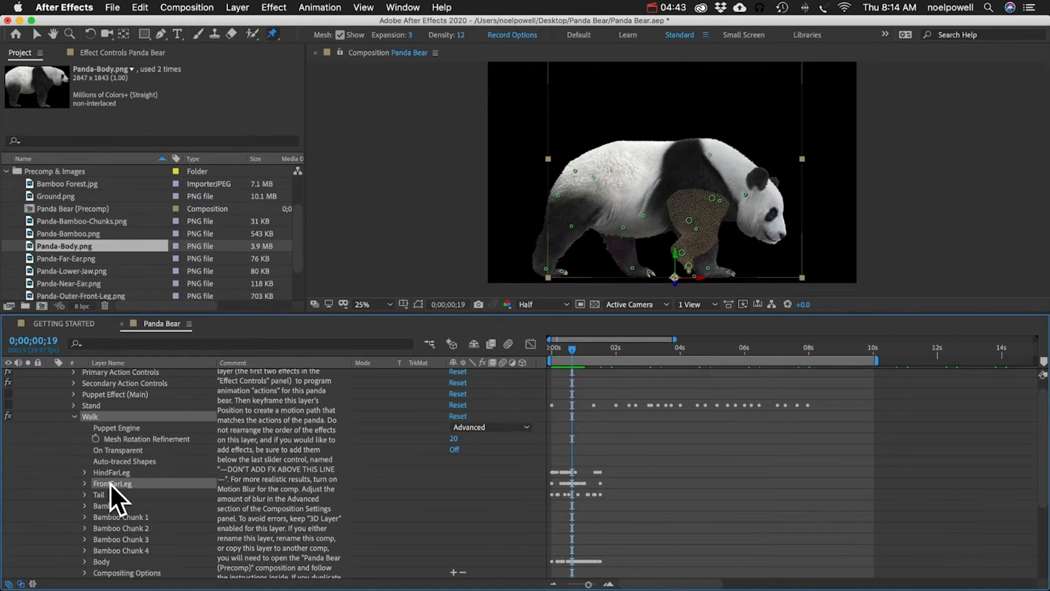
pyautogui.click(100, 495)
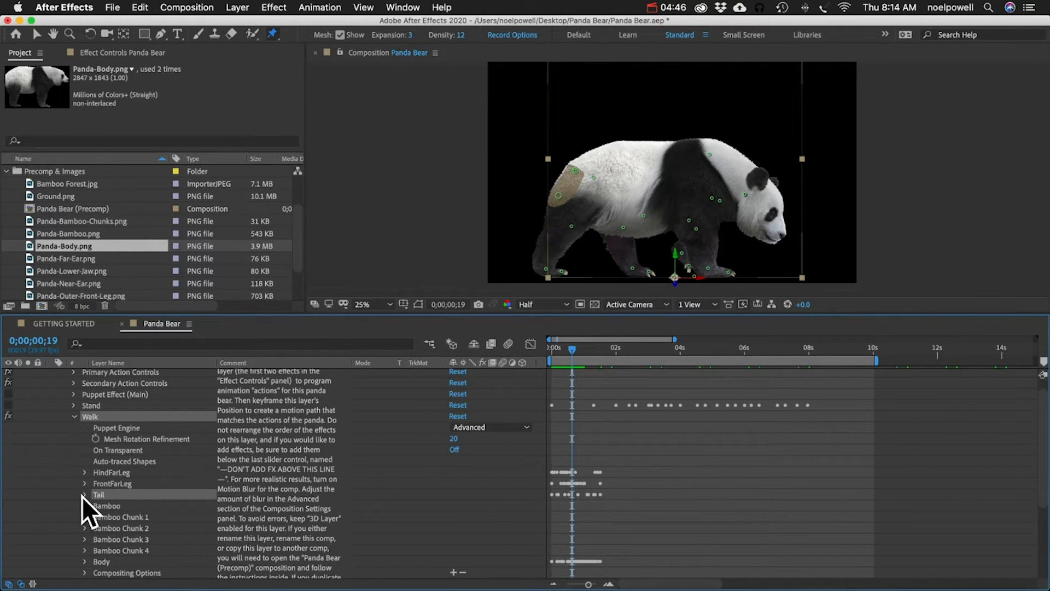
pyautogui.click(84, 494)
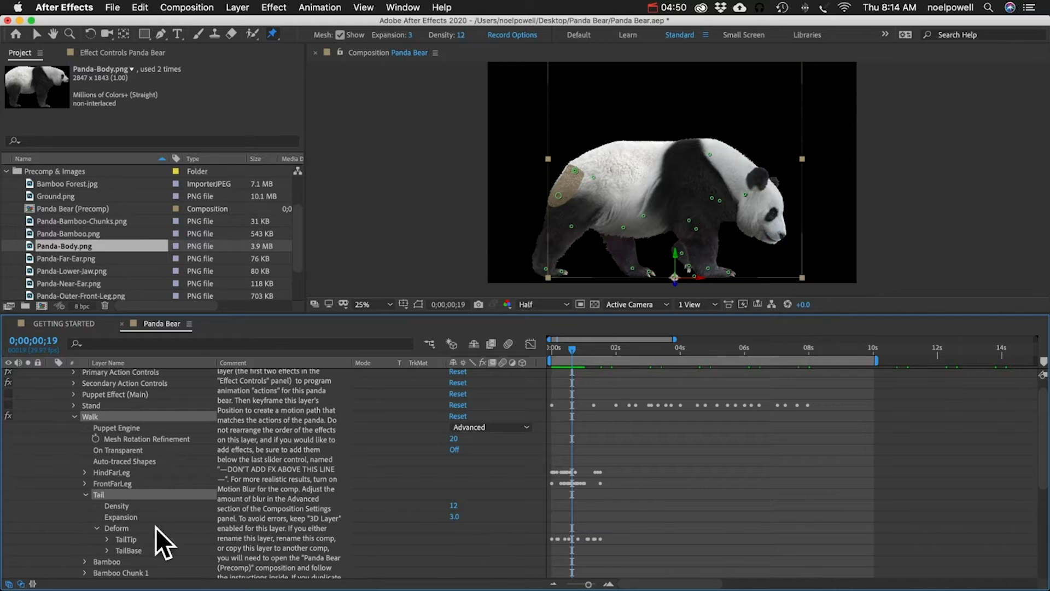
pyautogui.scroll(-2, 91, 541)
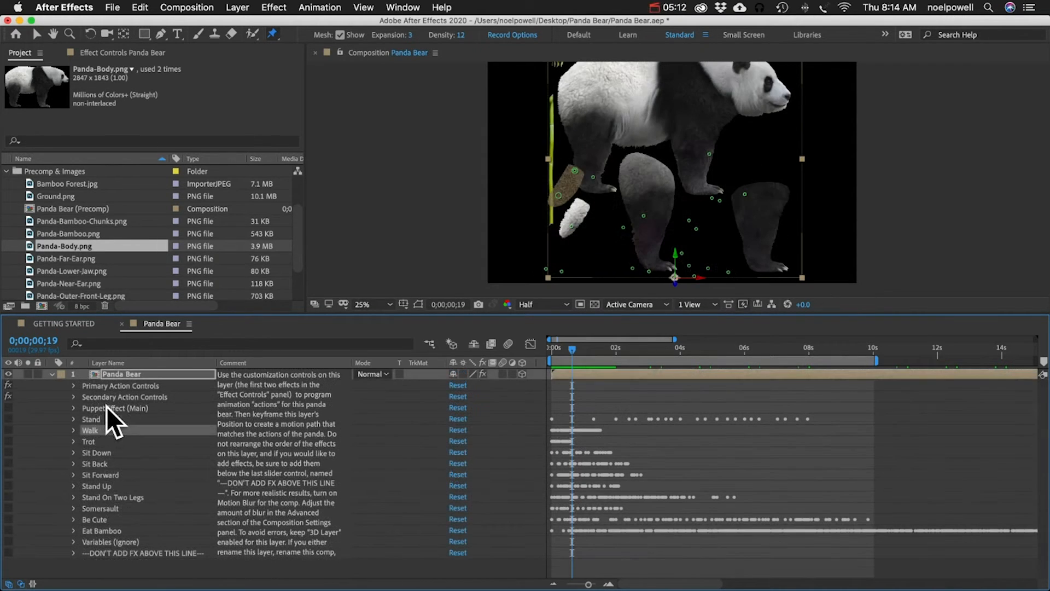
# - Turn Puppet Effect (Main) back on for the Panda Bear layer
pyautogui.click(111, 407)
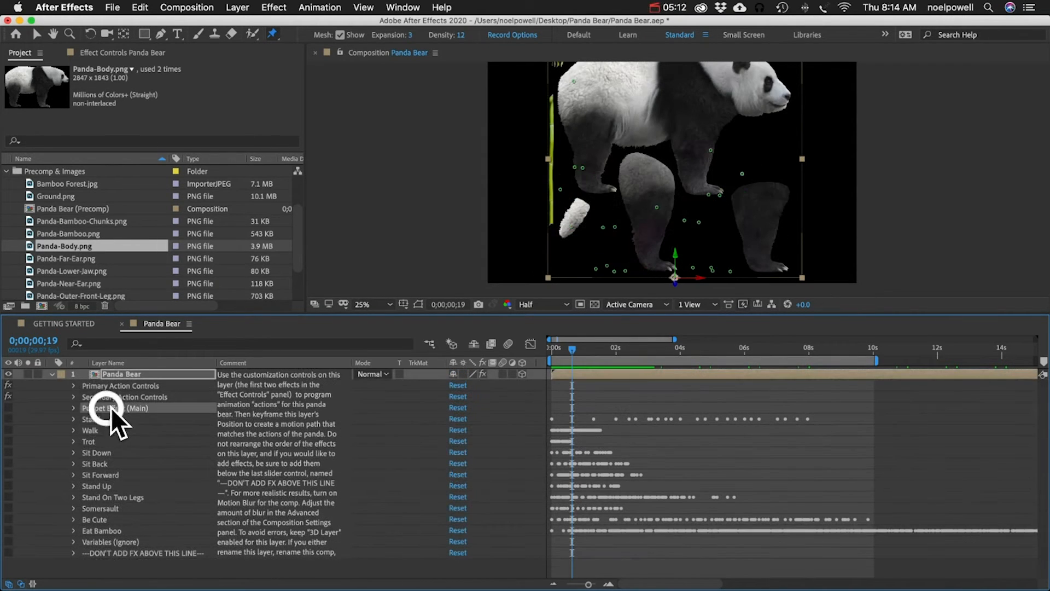
pyautogui.click(8, 406)
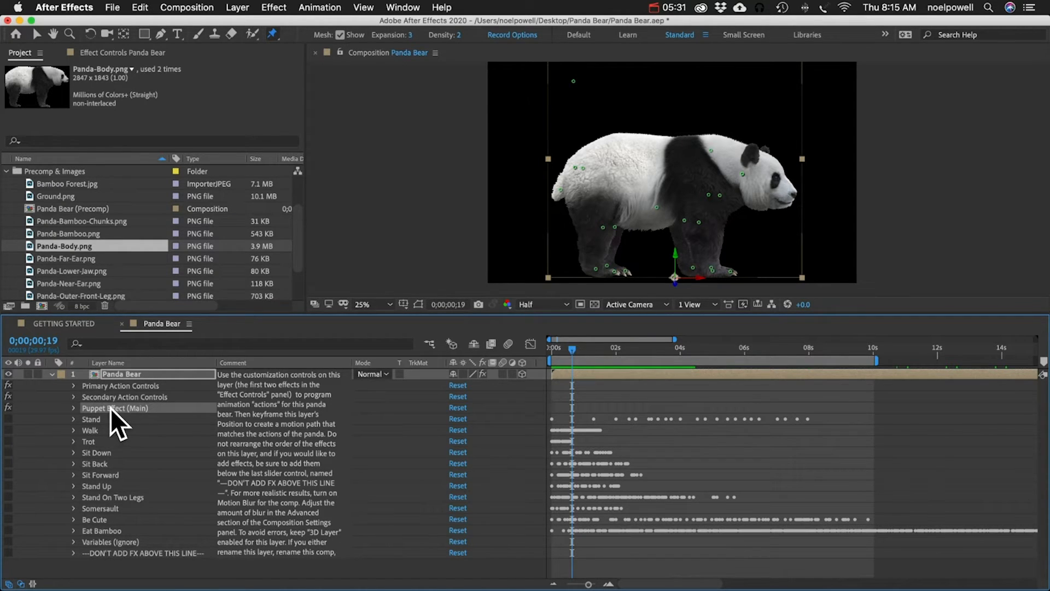
pyautogui.click(108, 53)
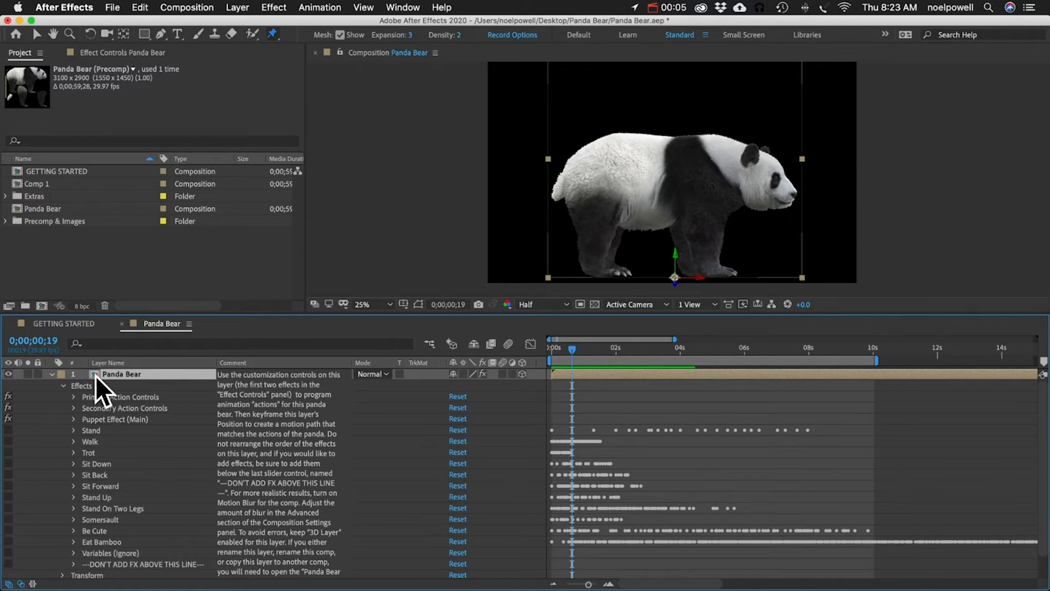
# - Locate Panda Bear (Precomp) in the Precomp & Images folder and open it from the Panda Bear layer
pyautogui.click(123, 377)
pyautogui.click(34, 221)
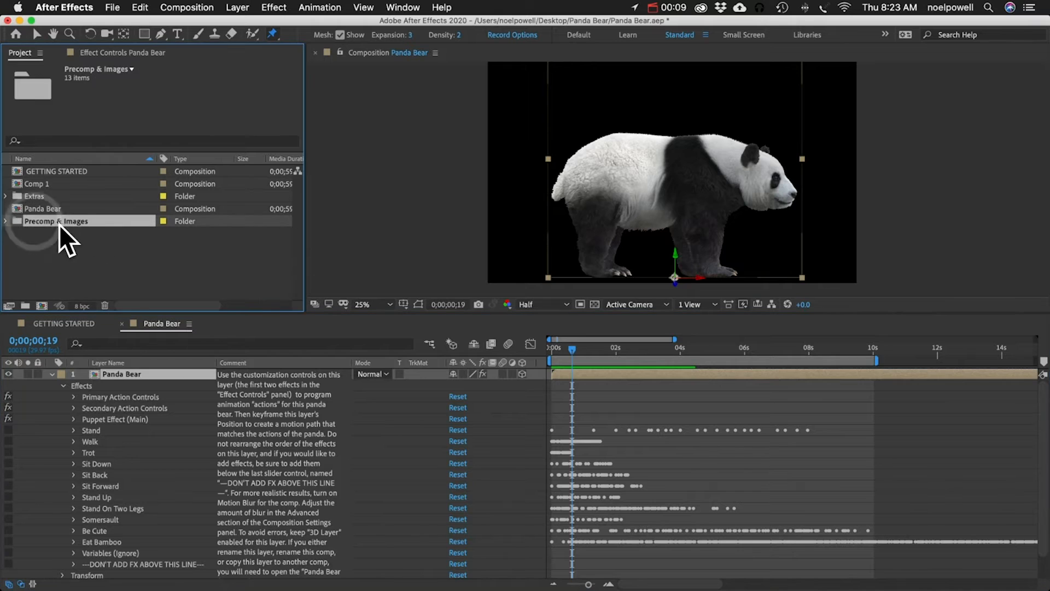
pyautogui.click(7, 220)
pyautogui.click(61, 209)
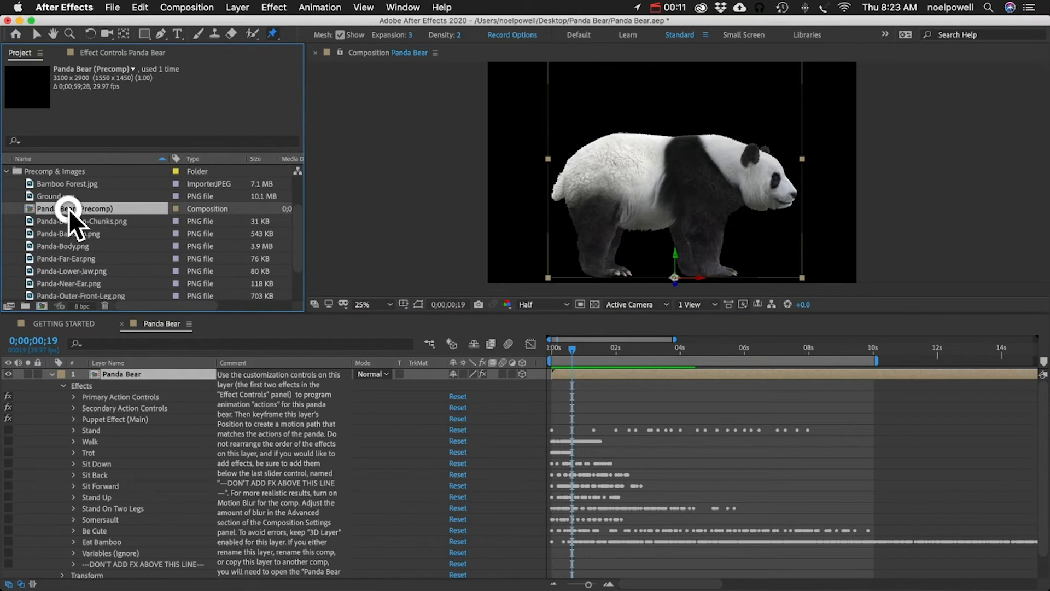
pyautogui.doubleClick(114, 375)
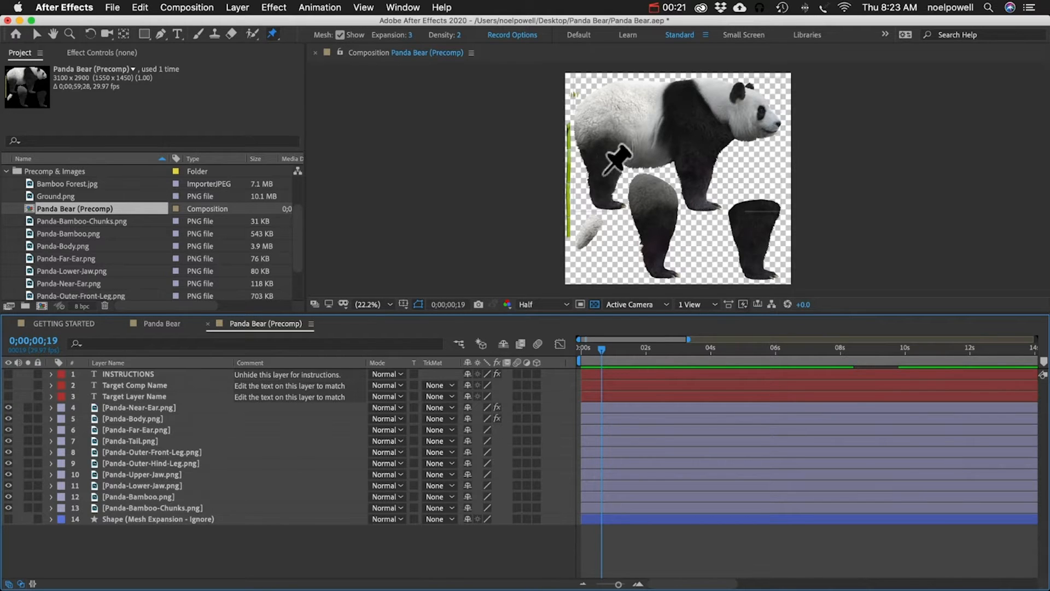
# - Identify the separate body-part layers in the precomp by selecting the near ear, far ear and tail layers
pyautogui.click(114, 408)
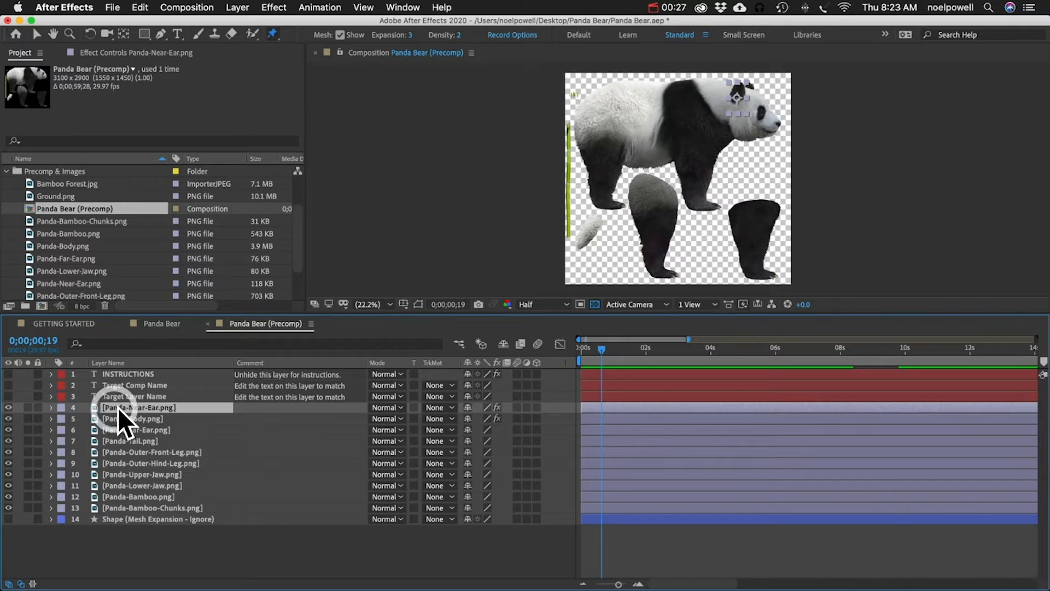
pyautogui.click(127, 429)
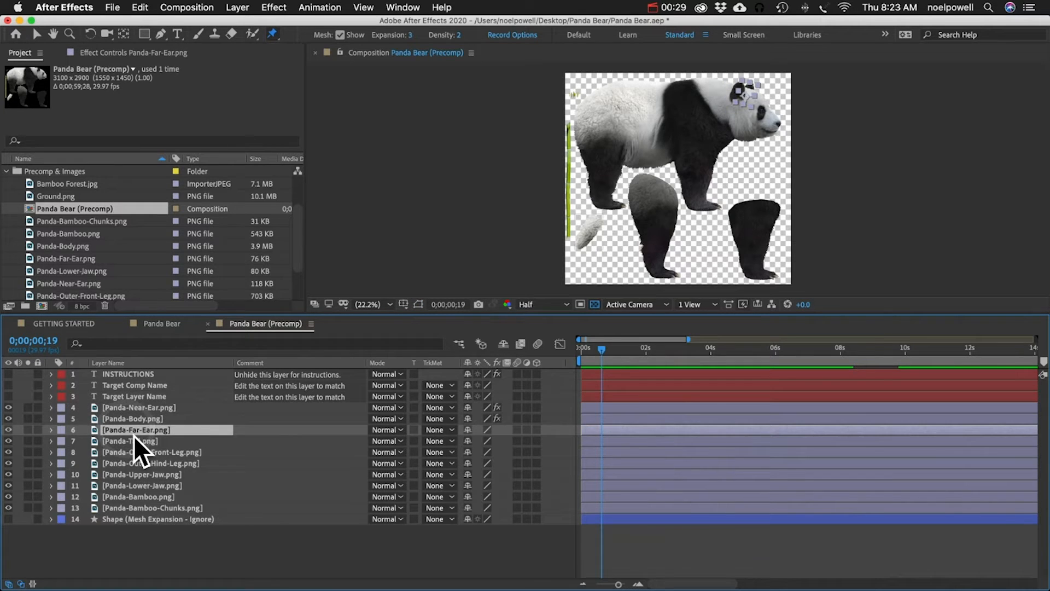
pyautogui.click(135, 439)
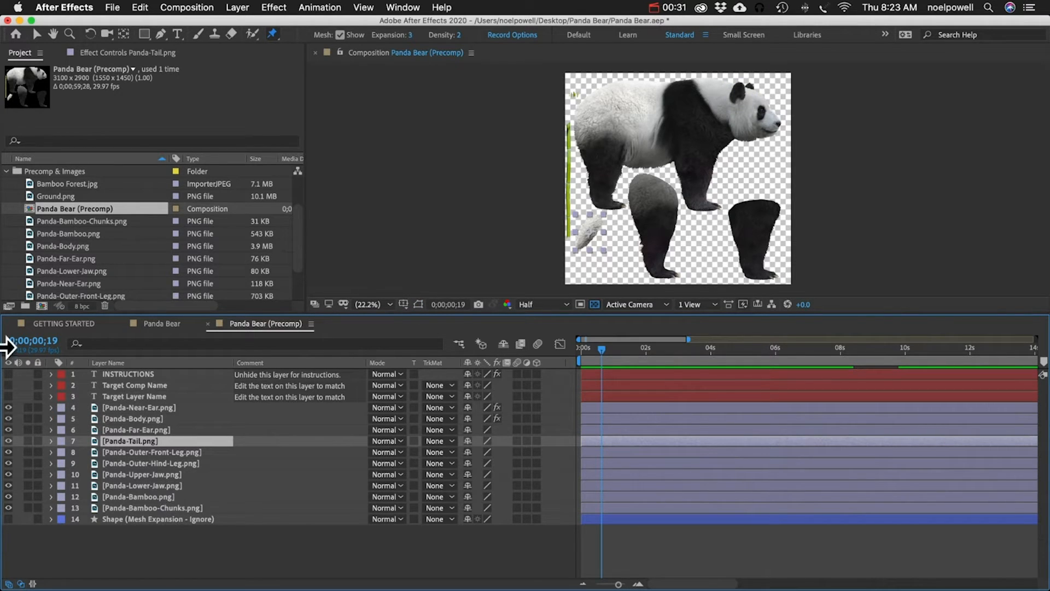
# - Make the Target Comp Name and Target Layer Name text layers visible and check the result in the Panda Bear composition
pyautogui.click(9, 385)
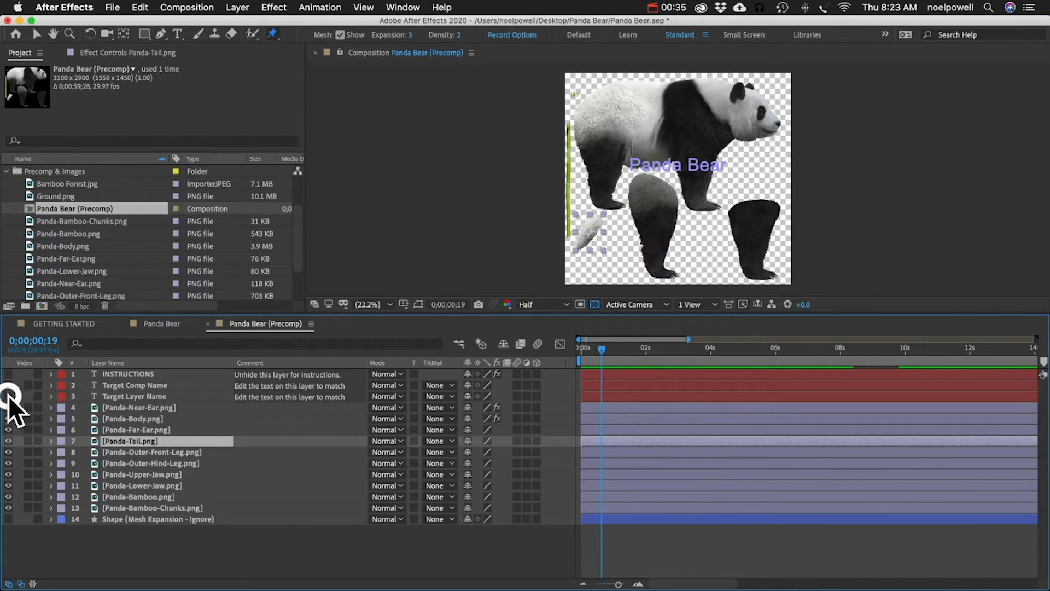
pyautogui.click(8, 396)
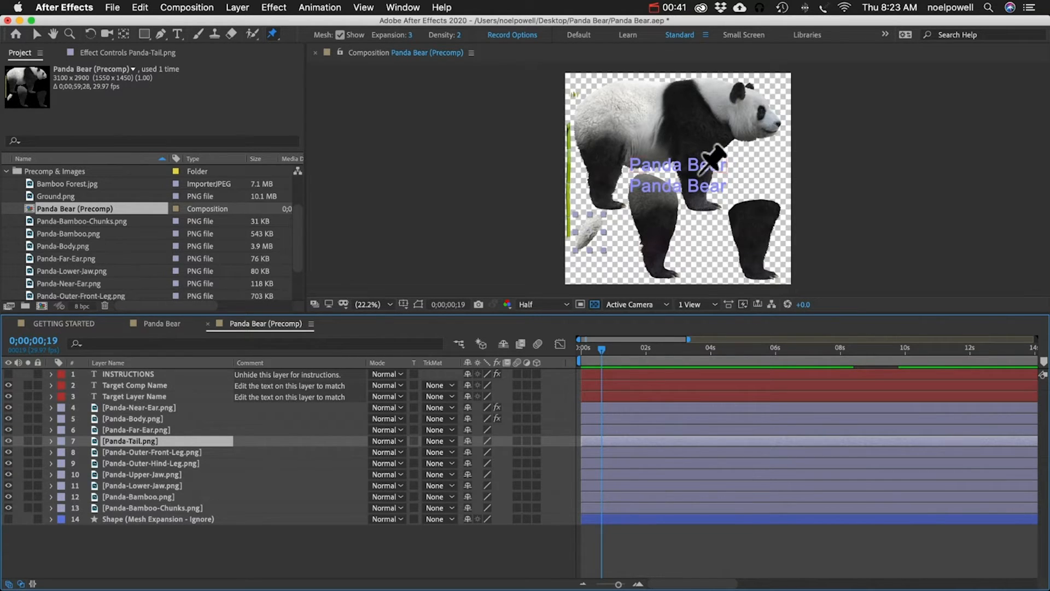
pyautogui.click(163, 324)
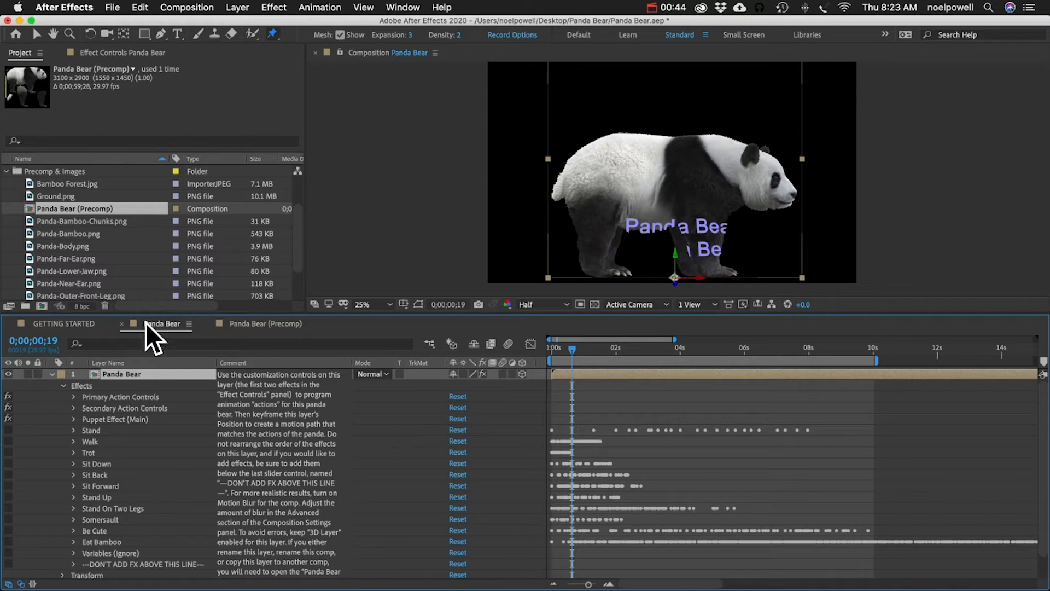
# - Collapse the Panda Bear layer's properties and examine its Primary and Secondary Action Controls
pyautogui.click(128, 374)
pyautogui.press('super+grave')
pyautogui.press('super+shift+a')
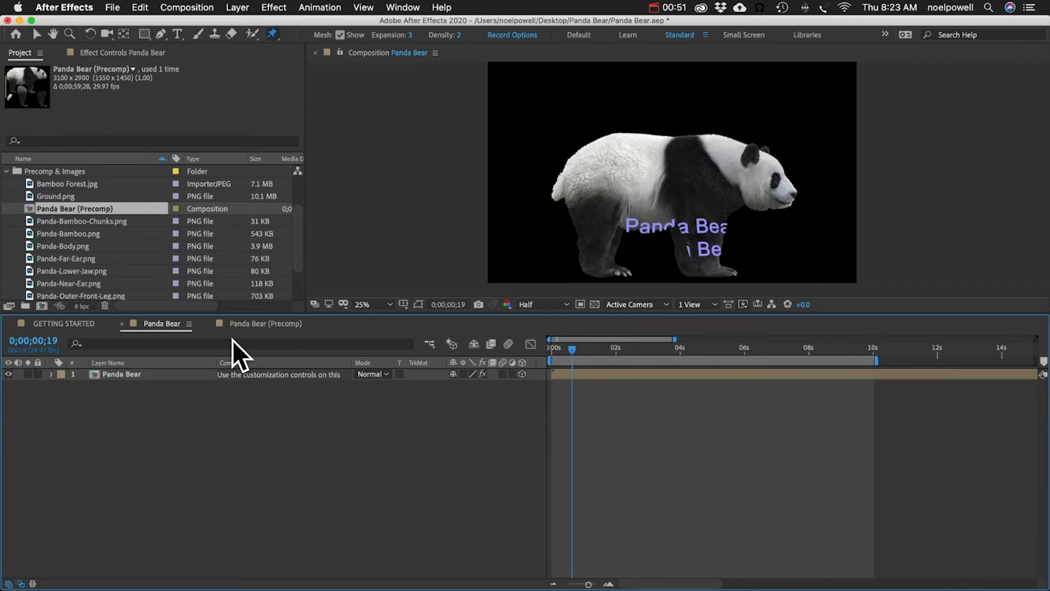
pyautogui.click(117, 376)
pyautogui.click(124, 50)
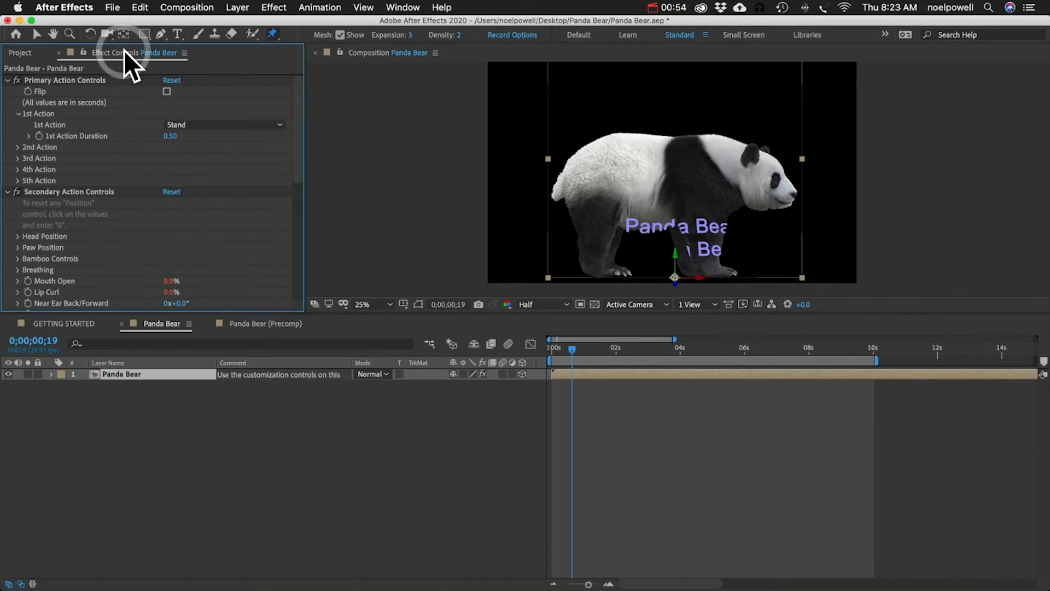
pyautogui.scroll(-3, 10, 239)
pyautogui.scroll(-1, 87, 243)
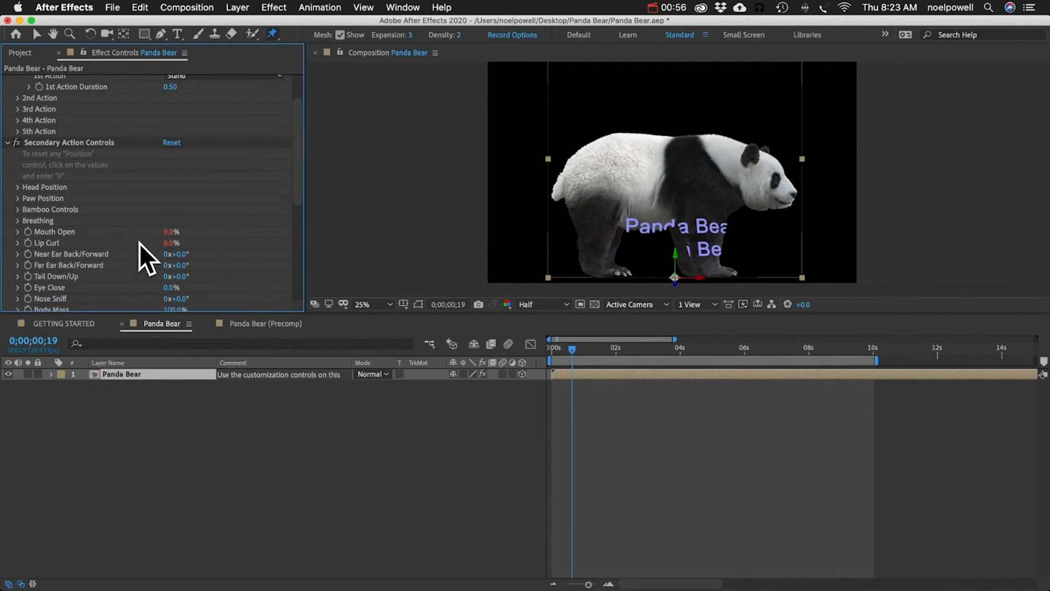
# - Set the Panda Bear layer's Mouth Open control to 78% and compare the result in the precomp and Panda Bear compositions
pyautogui.moveTo(170, 232); pyautogui.dragTo(225, 234)
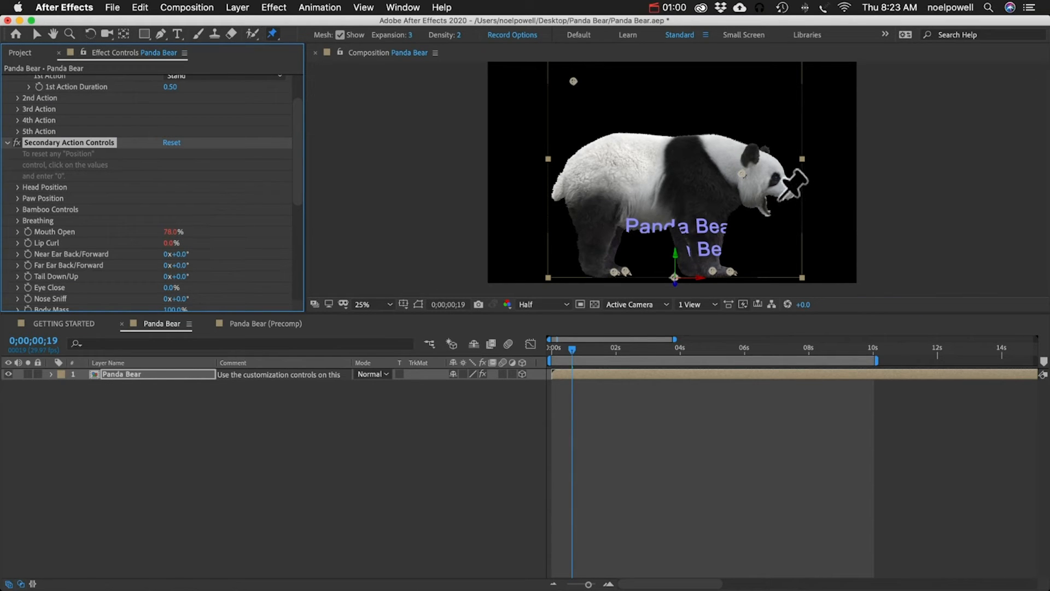
pyautogui.click(253, 324)
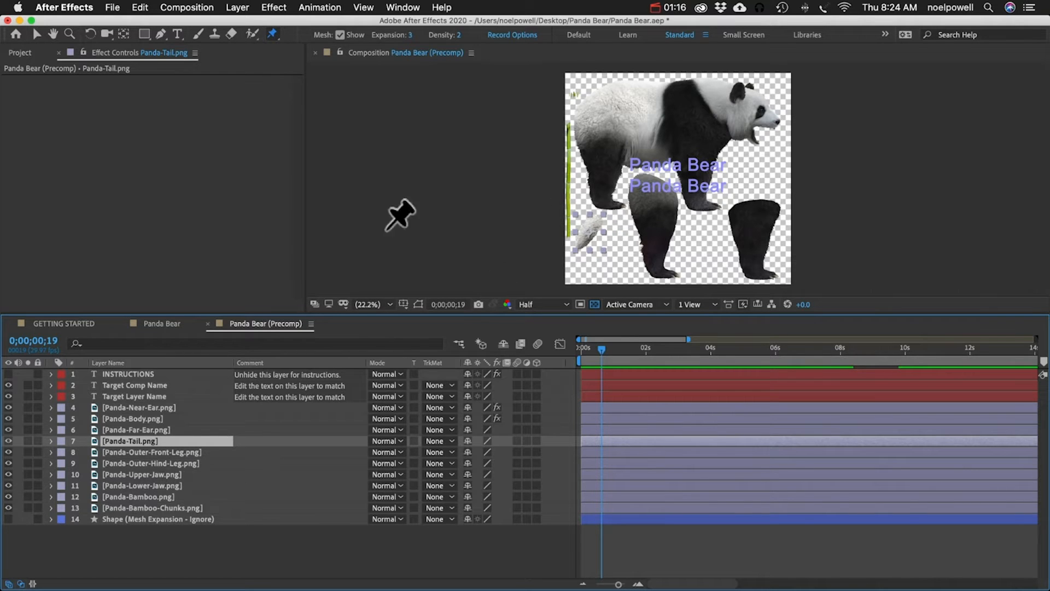
pyautogui.click(161, 322)
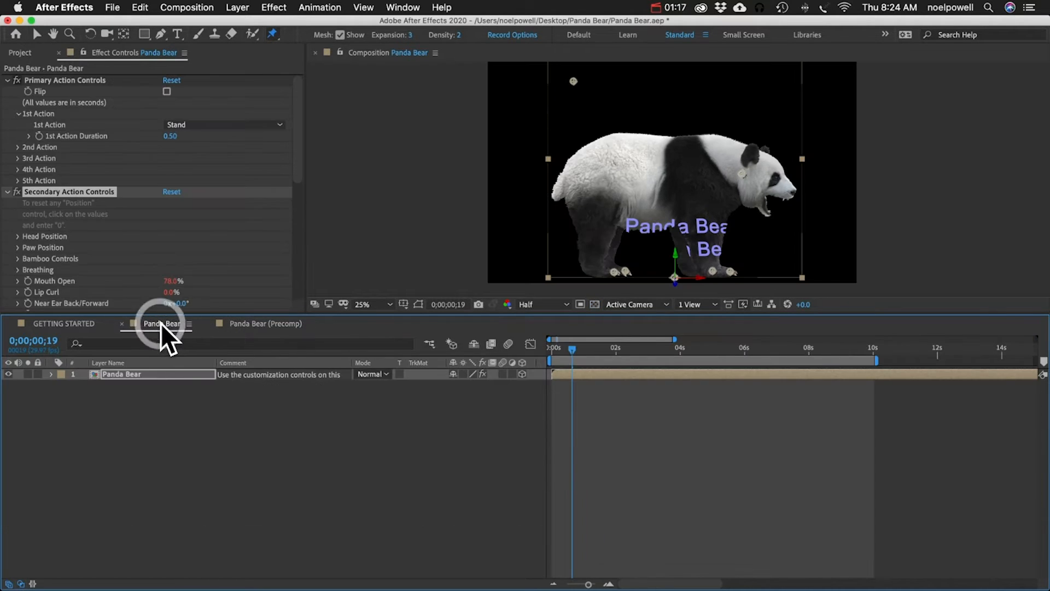
pyautogui.click(128, 376)
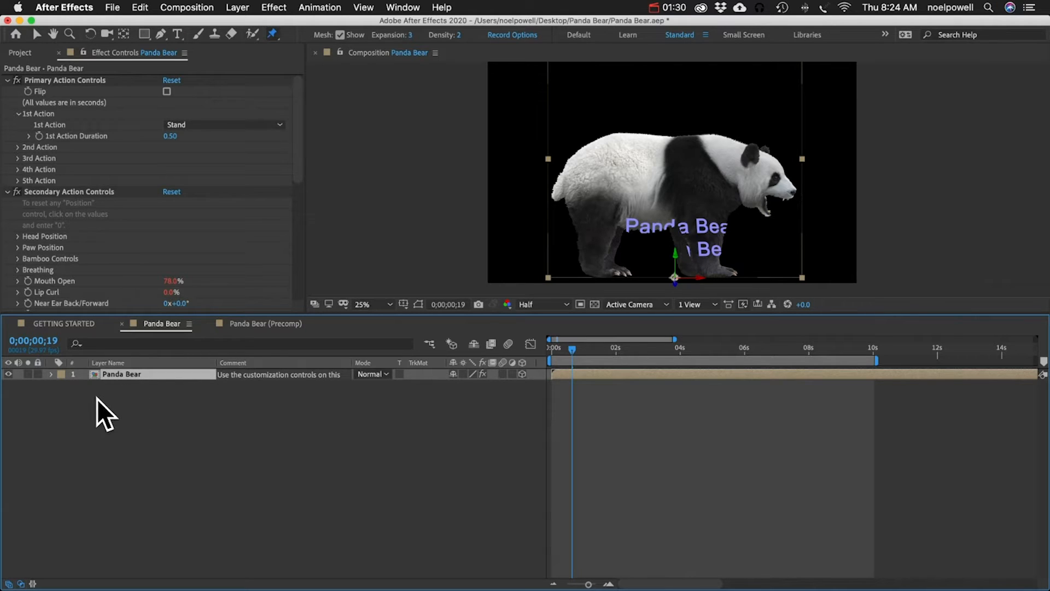
pyautogui.click(261, 324)
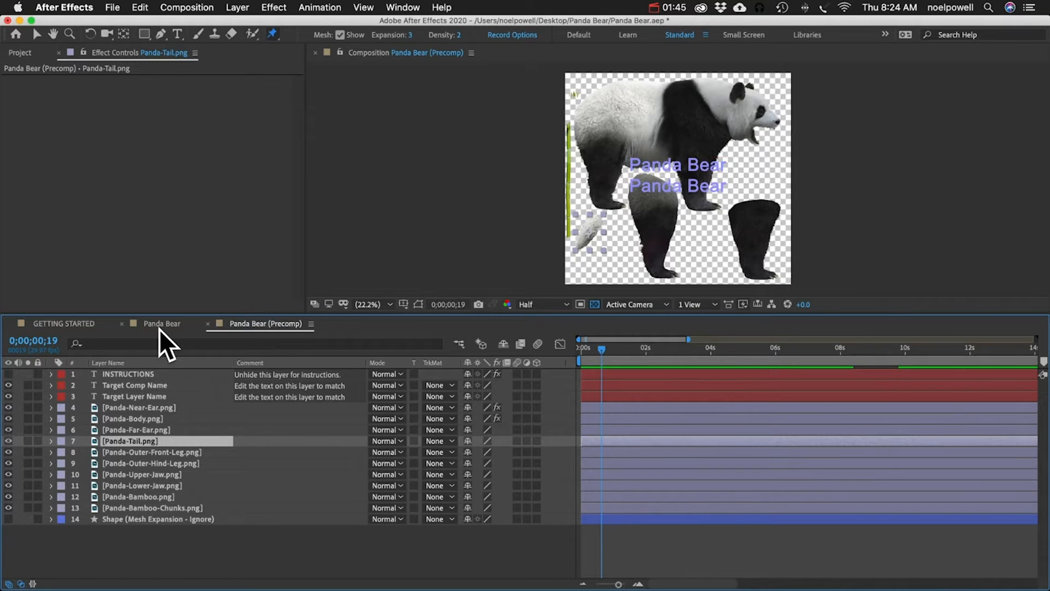
pyautogui.click(159, 324)
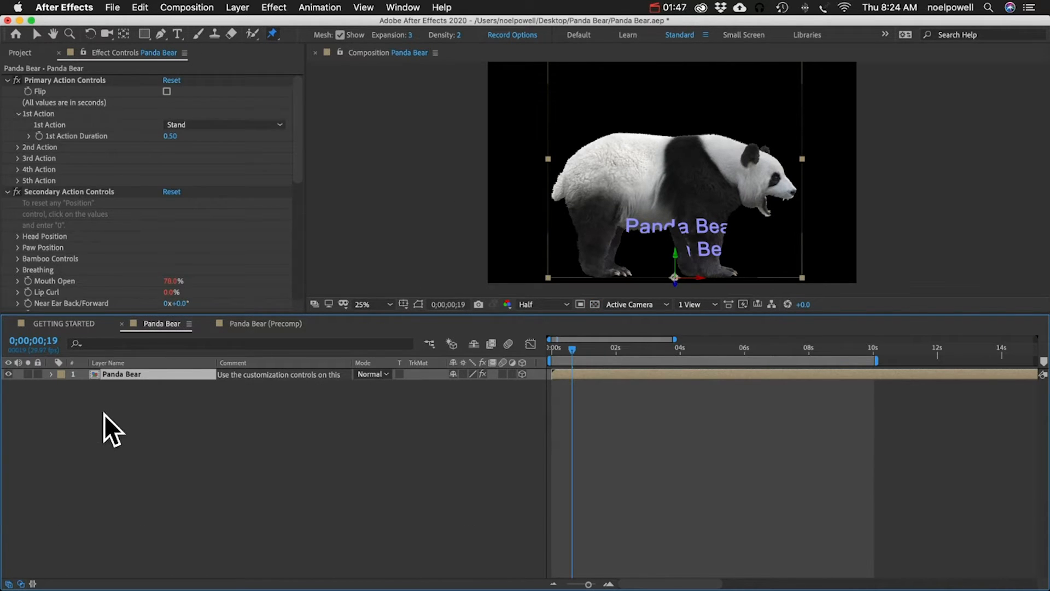
# - Copy the Panda Bear layer and create a new 4K composition named China
pyautogui.click(116, 373)
pyautogui.press('super+c')
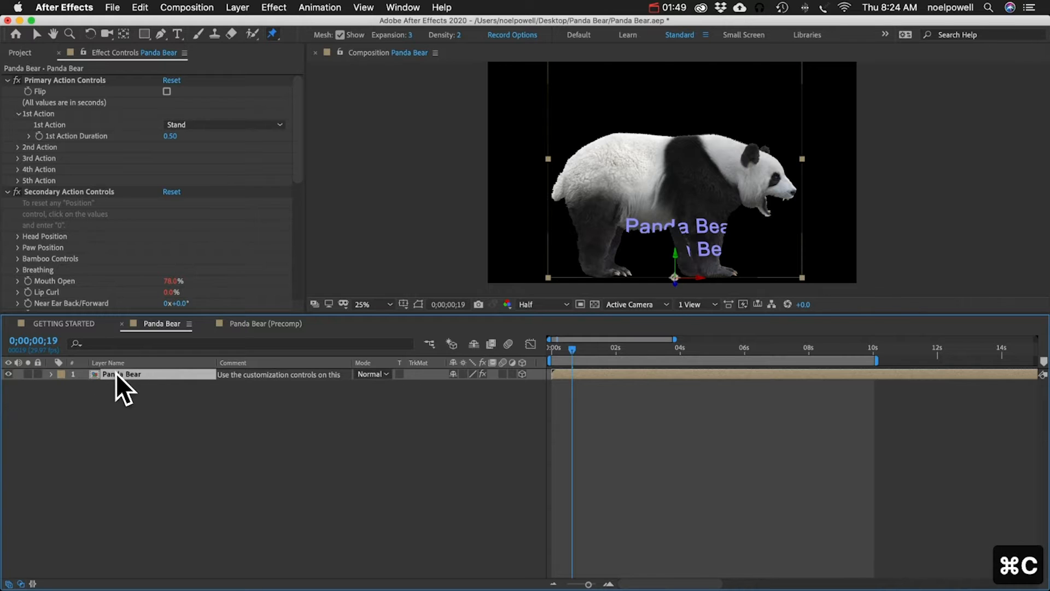
pyautogui.click(200, 4)
pyautogui.click(202, 22)
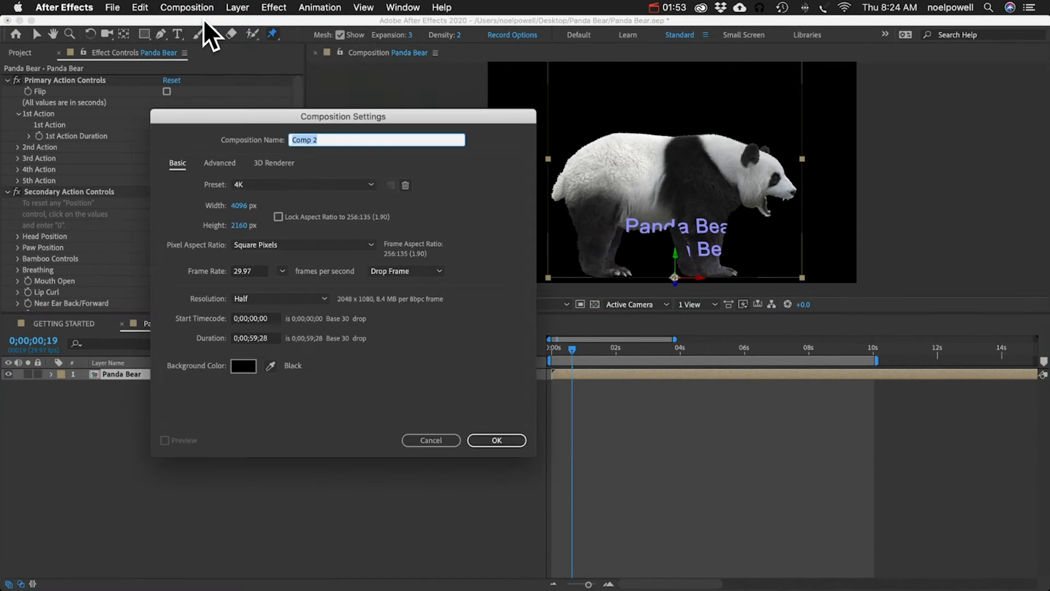
pyautogui.write('China')
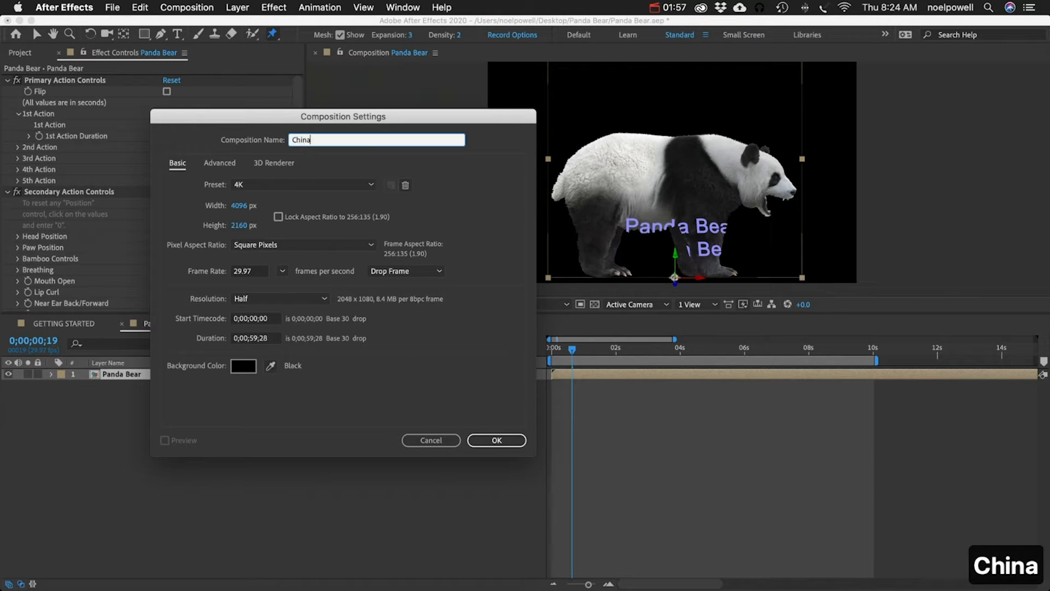
pyautogui.press('Return')
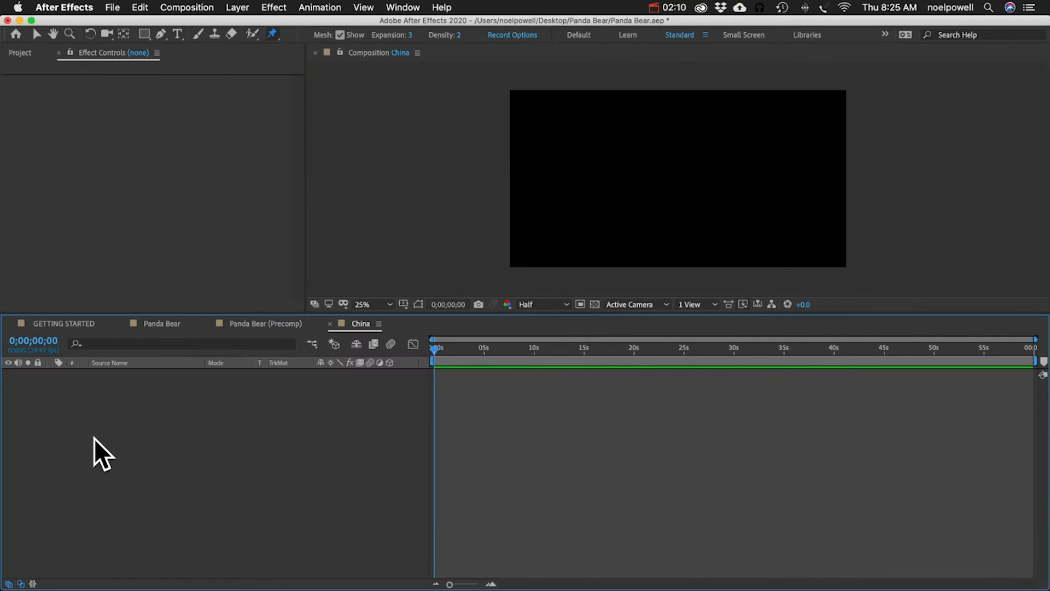
# - Paste the copied panda into the China composition, positioned fully in frame, and rename its layer Panda Bear1
pyautogui.press('super+v')
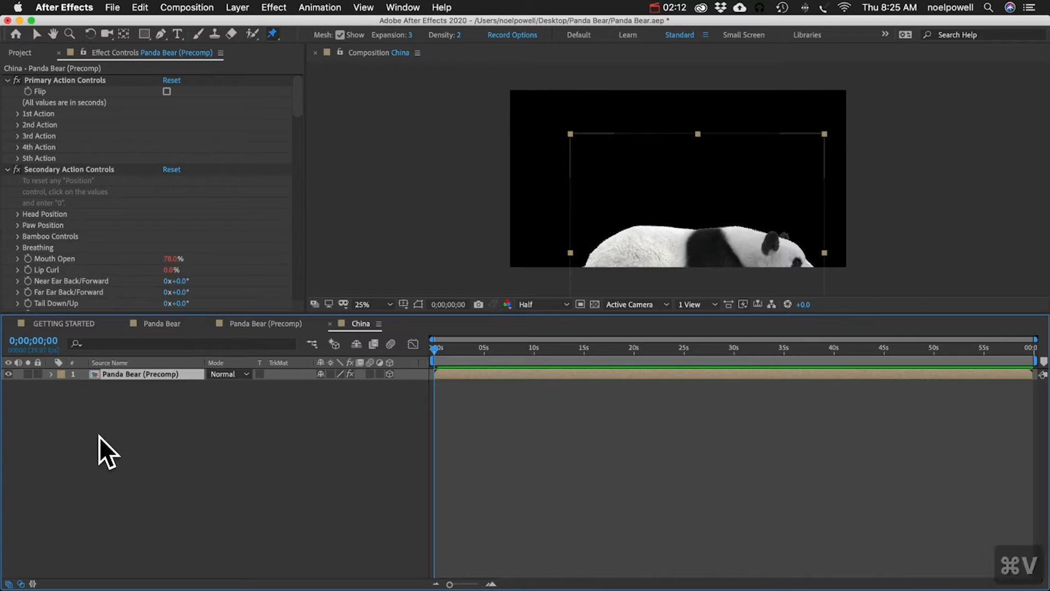
pyautogui.press('v')
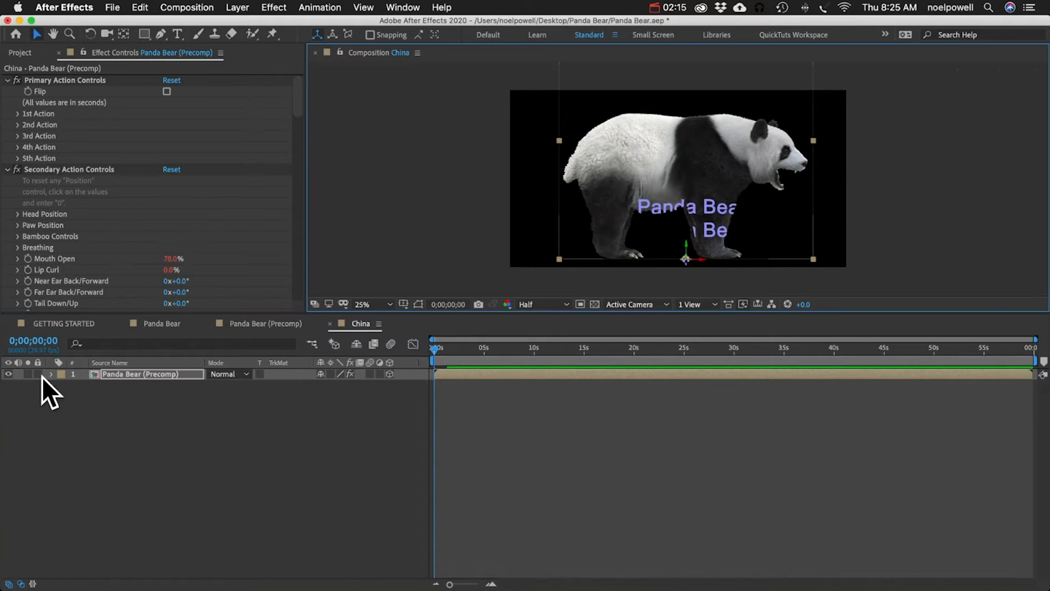
pyautogui.click(139, 374)
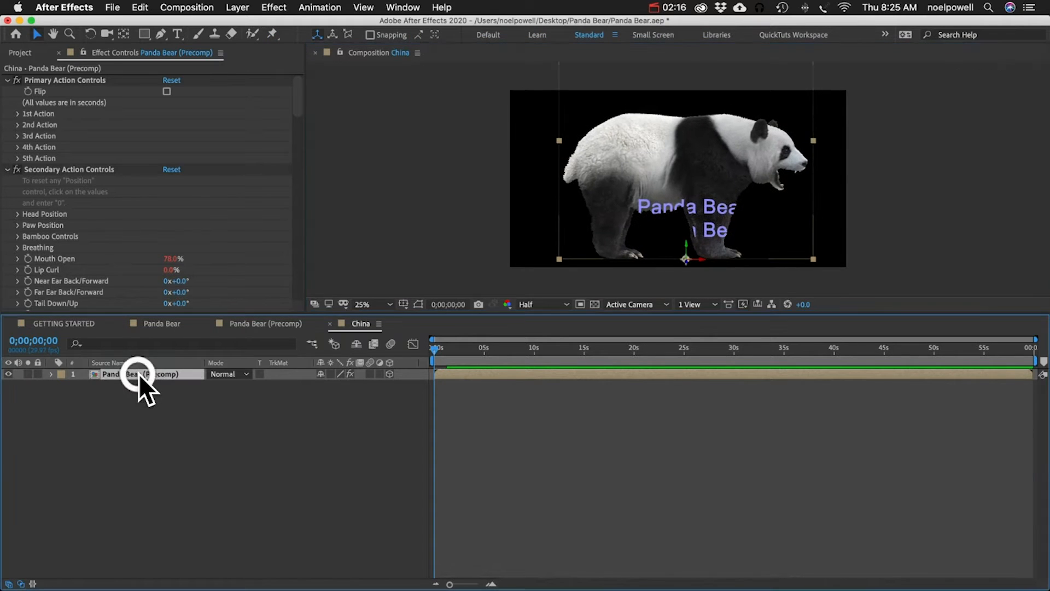
pyautogui.press('Return')
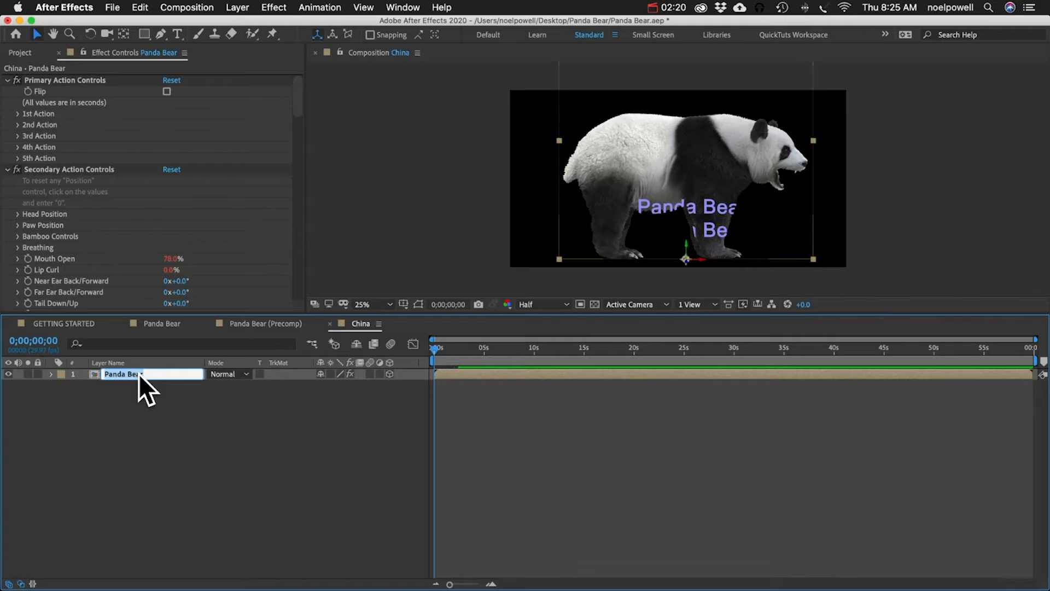
pyautogui.press('Right')
pyautogui.write('1')
pyautogui.press('Return')
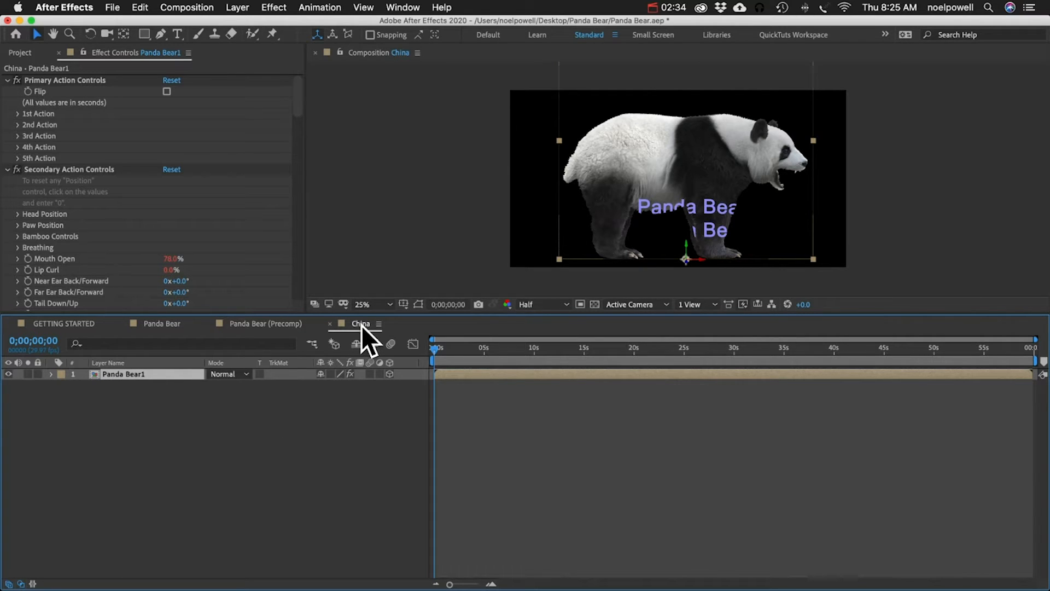
# - In Panda Bear (Precomp), change the Target Comp Name text to China and the Target Layer Name text to Panda Bear1
pyautogui.click(360, 324)
pyautogui.click(283, 324)
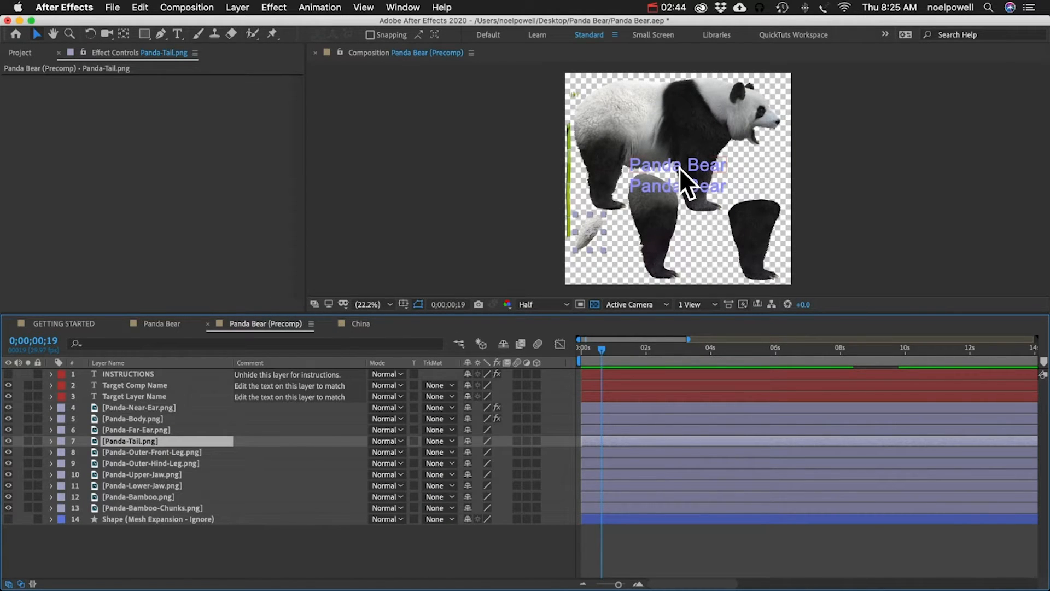
pyautogui.click(178, 34)
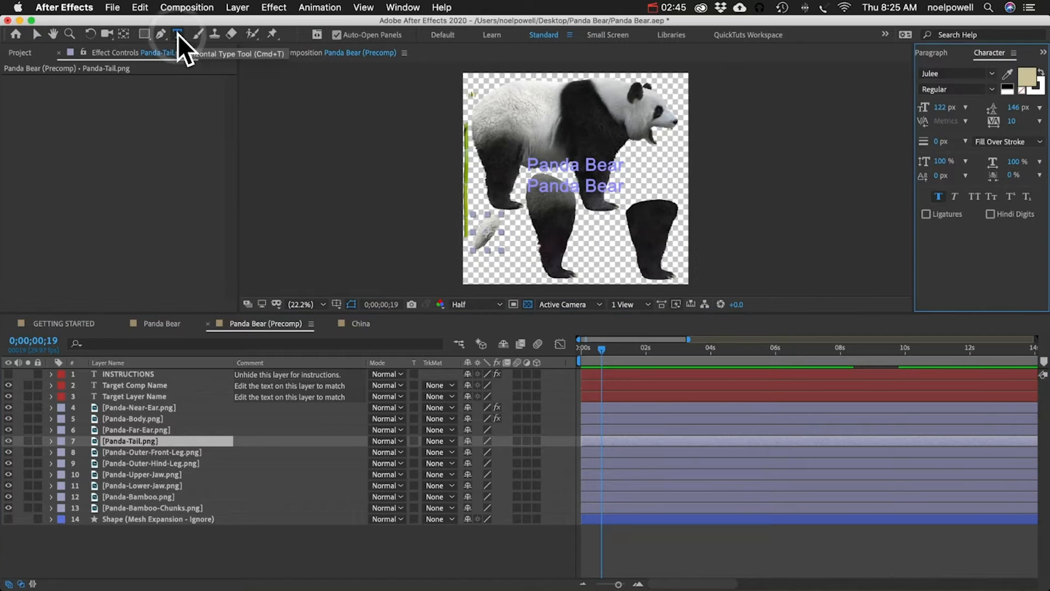
pyautogui.click(559, 164)
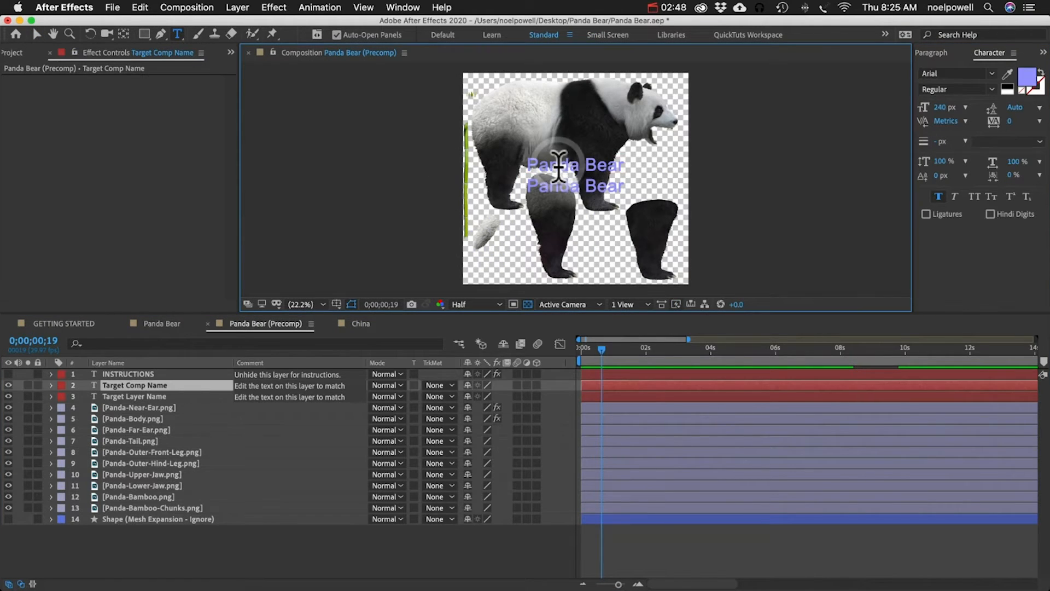
pyautogui.press('super+a')
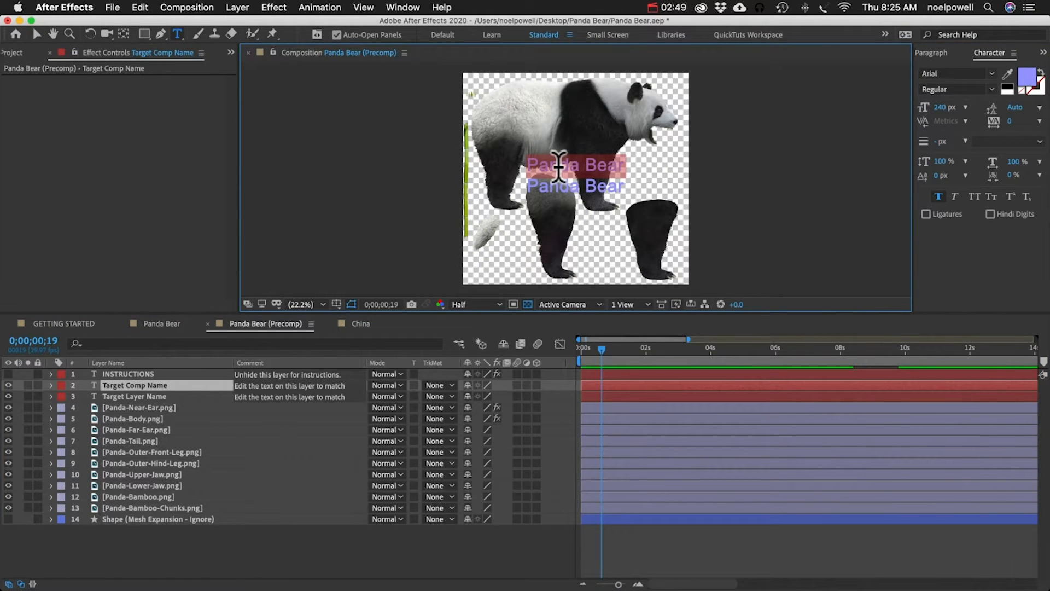
pyautogui.write('China')
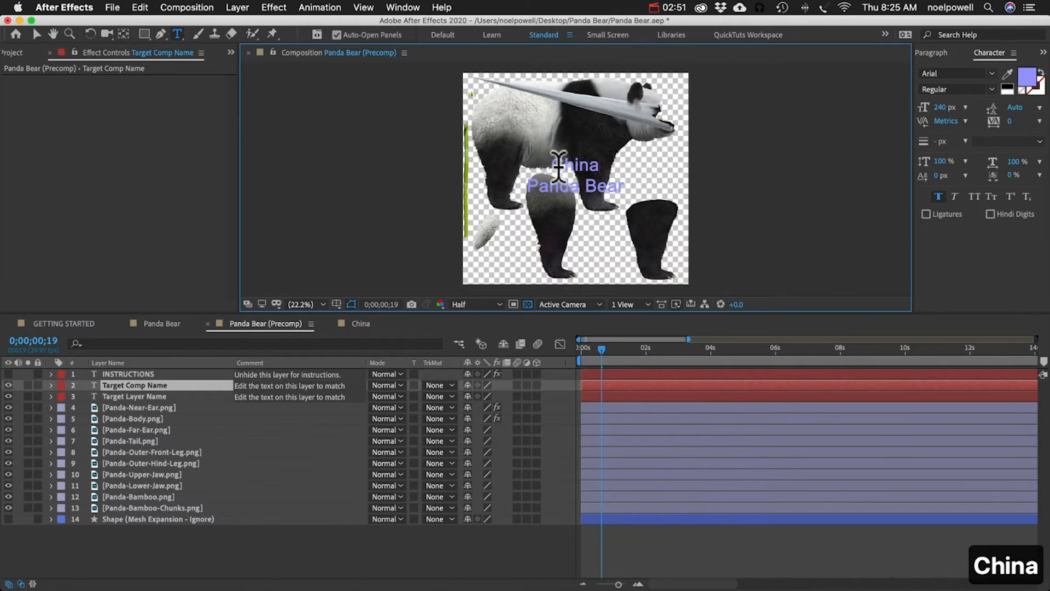
pyautogui.click(589, 186)
pyautogui.write('1')
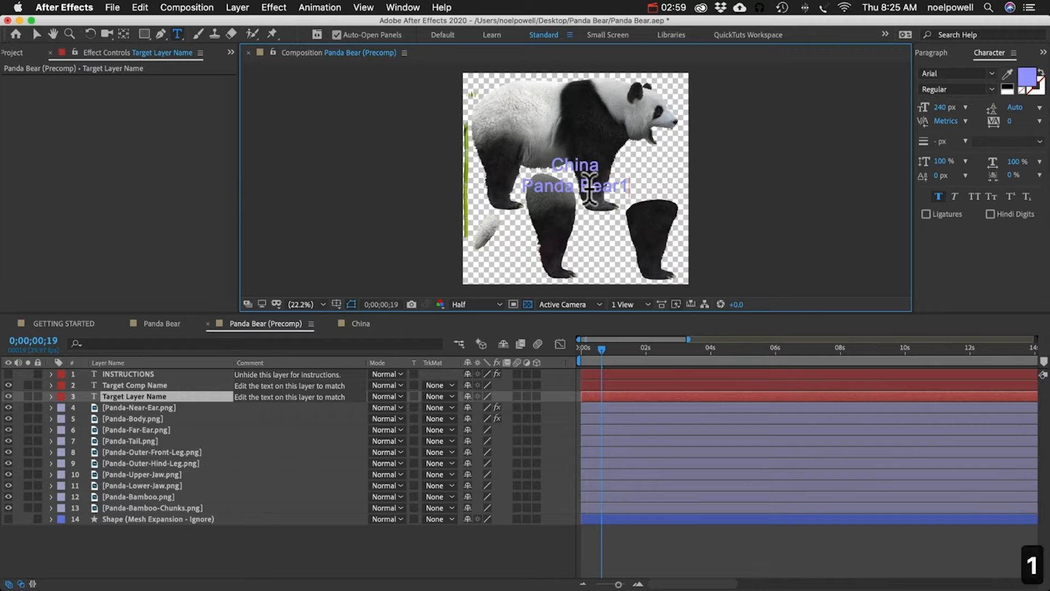
pyautogui.click(350, 319)
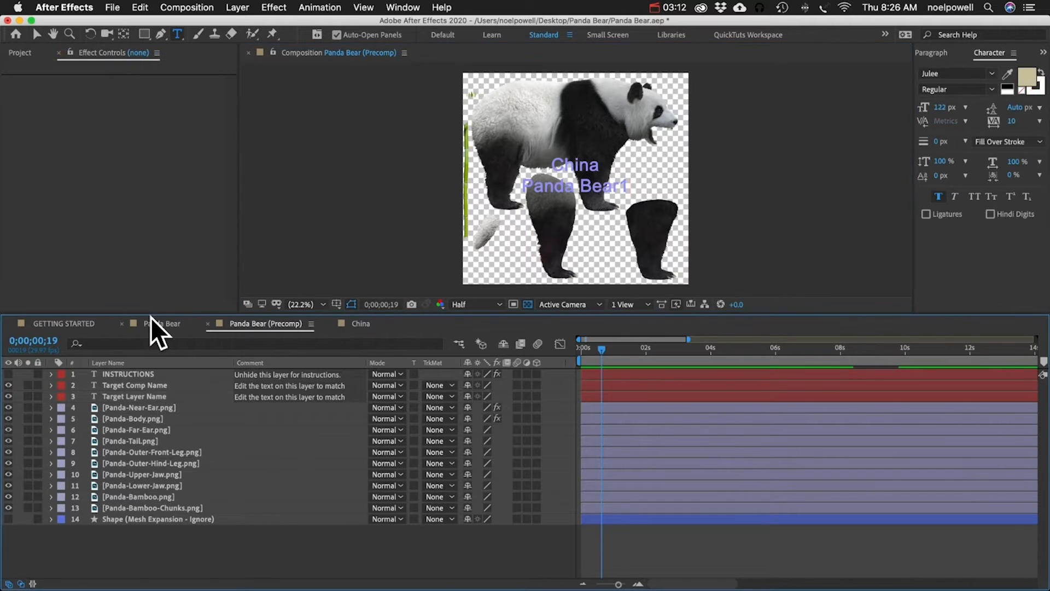
# - Duplicate the Panda Bear layer in the Panda Bear composition, and duplicate Panda Bear (Precomp) in the project
pyautogui.click(158, 323)
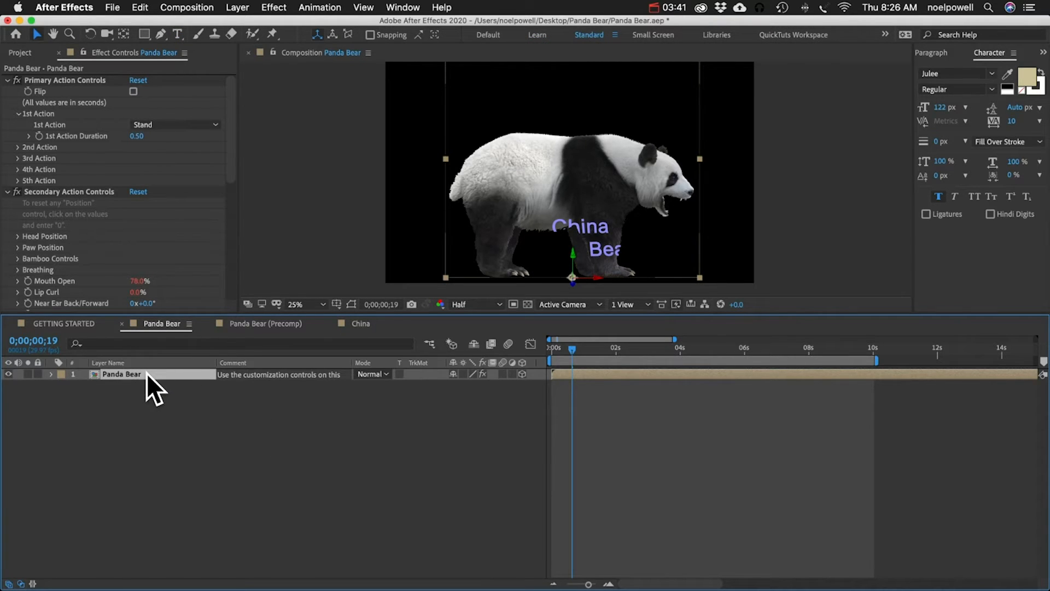
pyautogui.press('super+d')
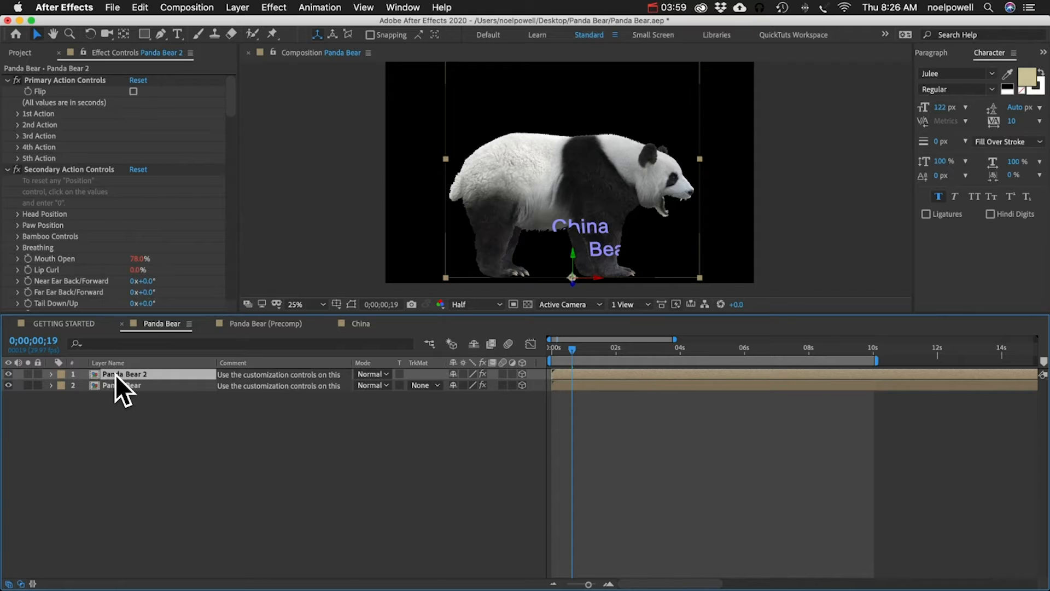
pyautogui.click(22, 51)
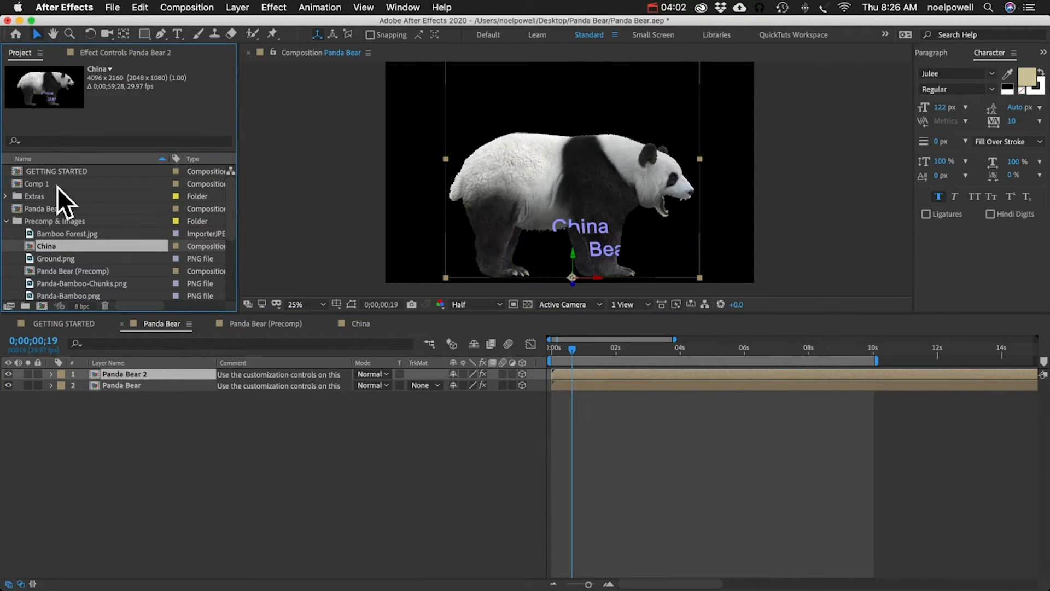
pyautogui.click(57, 271)
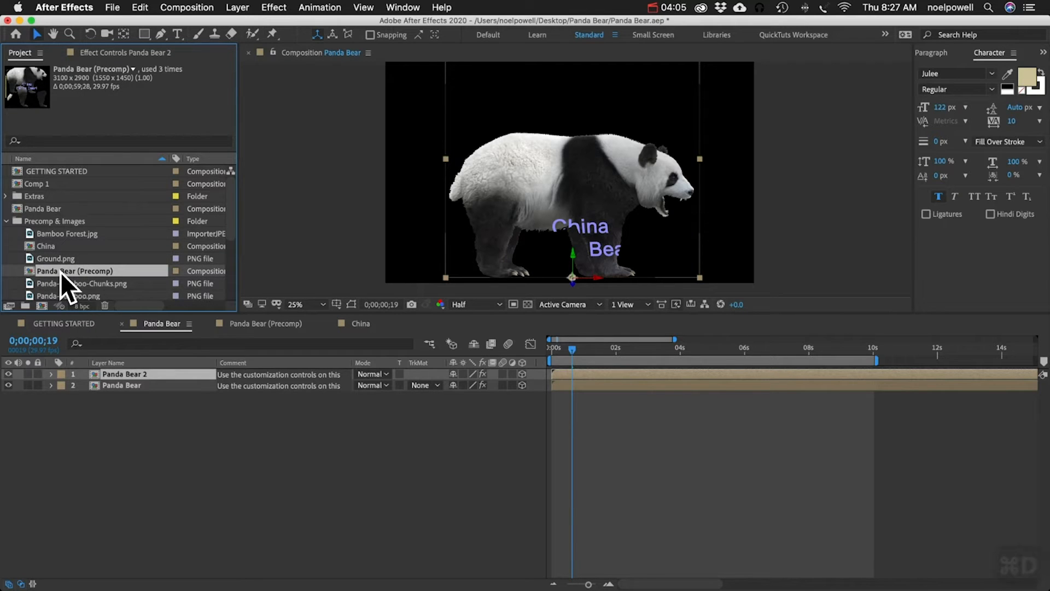
pyautogui.press('super+d')
pyautogui.scroll(-3, 60, 272)
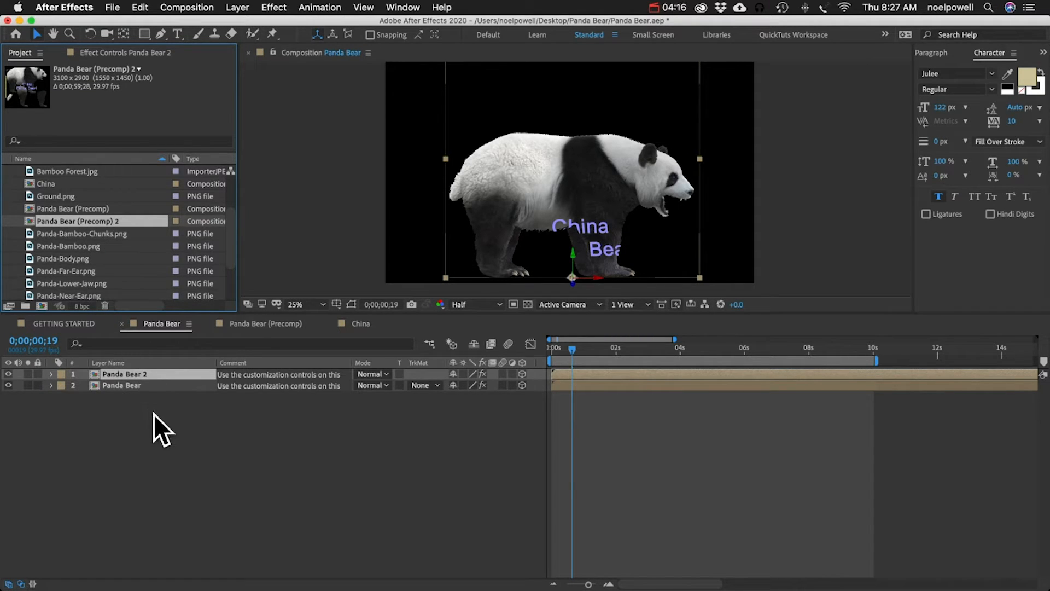
# - Replace the source of the Panda Bear 2 layer with Panda Bear (Precomp) 2 and open that duplicated precomp
pyautogui.click(133, 373)
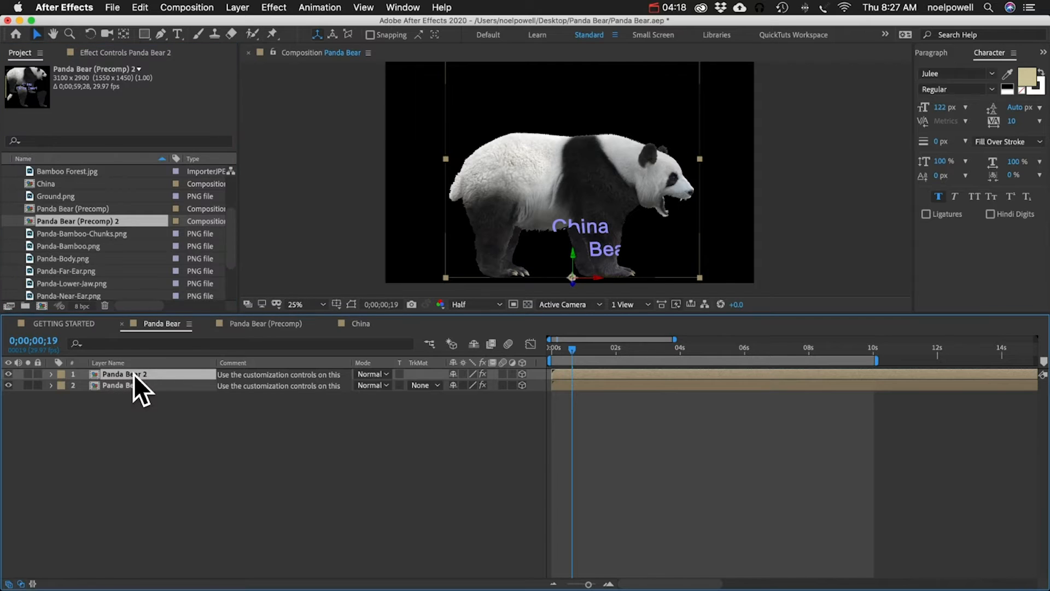
pyautogui.click(61, 221)
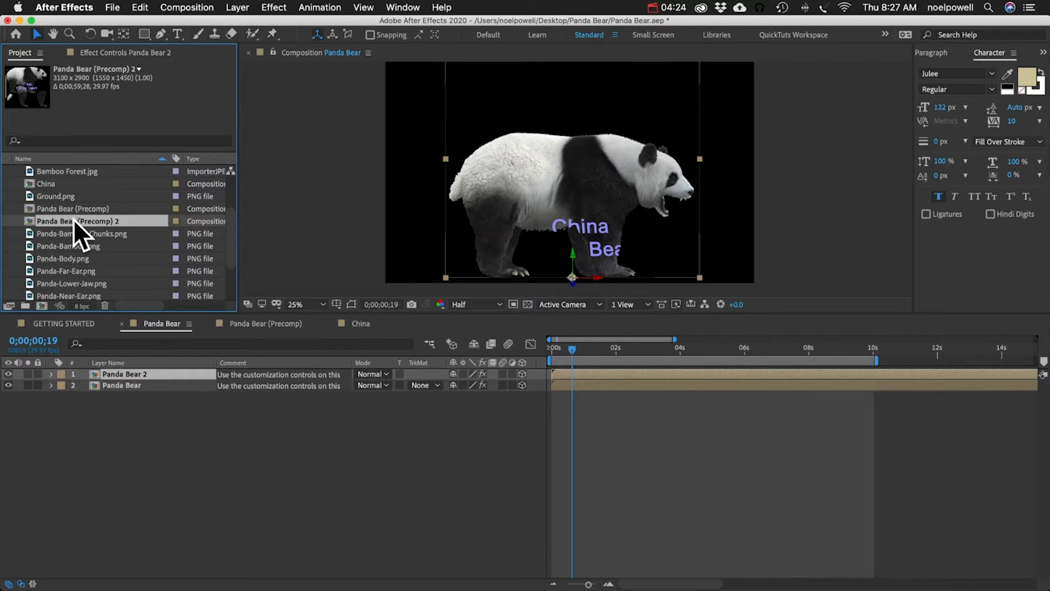
pyautogui.moveTo(73, 219); pyautogui.dragTo(124, 376)
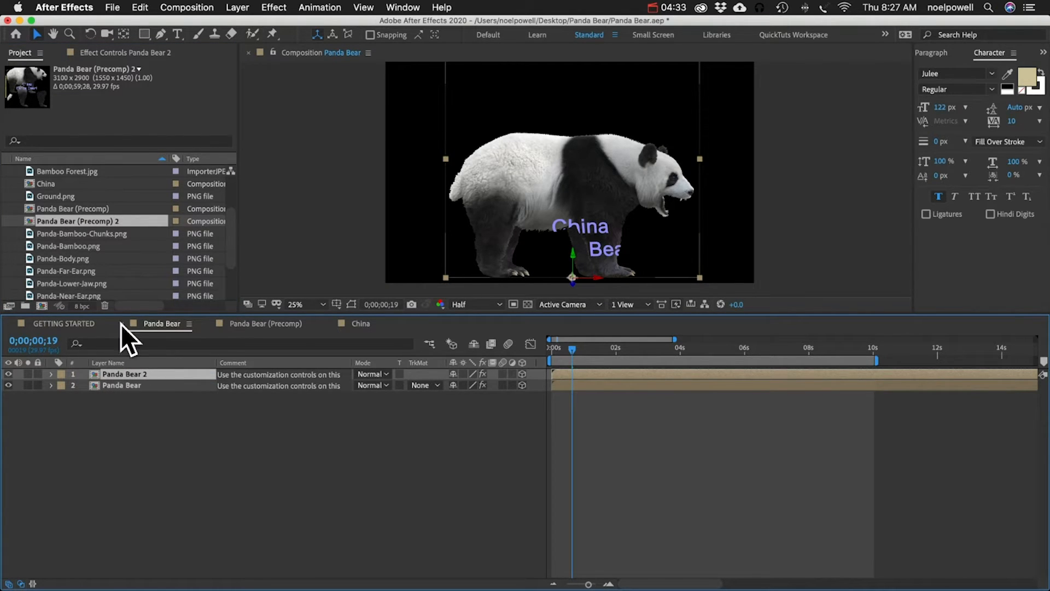
pyautogui.doubleClick(65, 222)
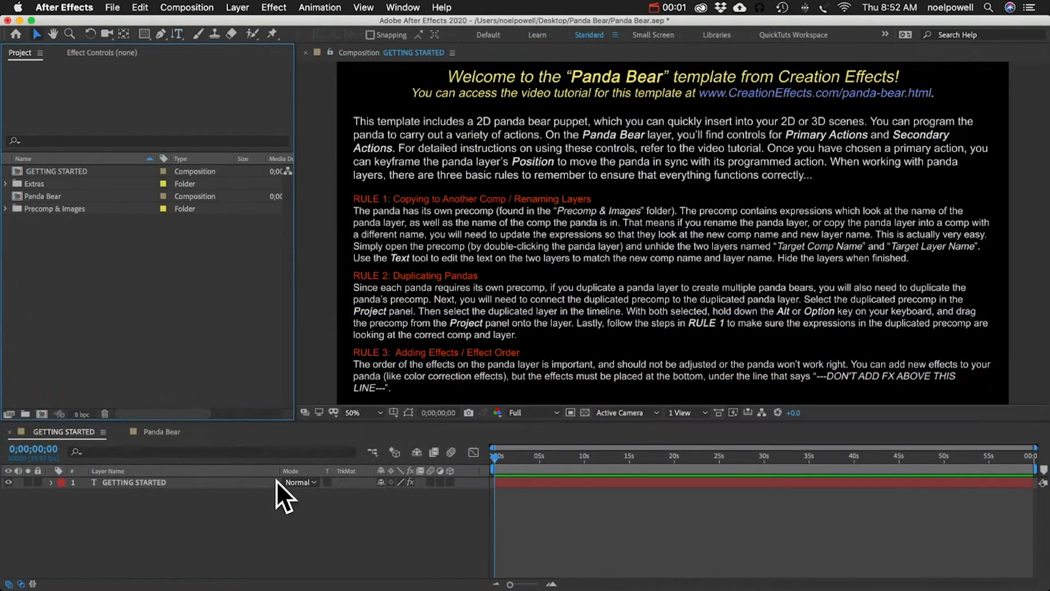
# - Review the rules in the GETTING STARTED composition and examine the order of effects on the Panda Bear layer
pyautogui.click(52, 171)
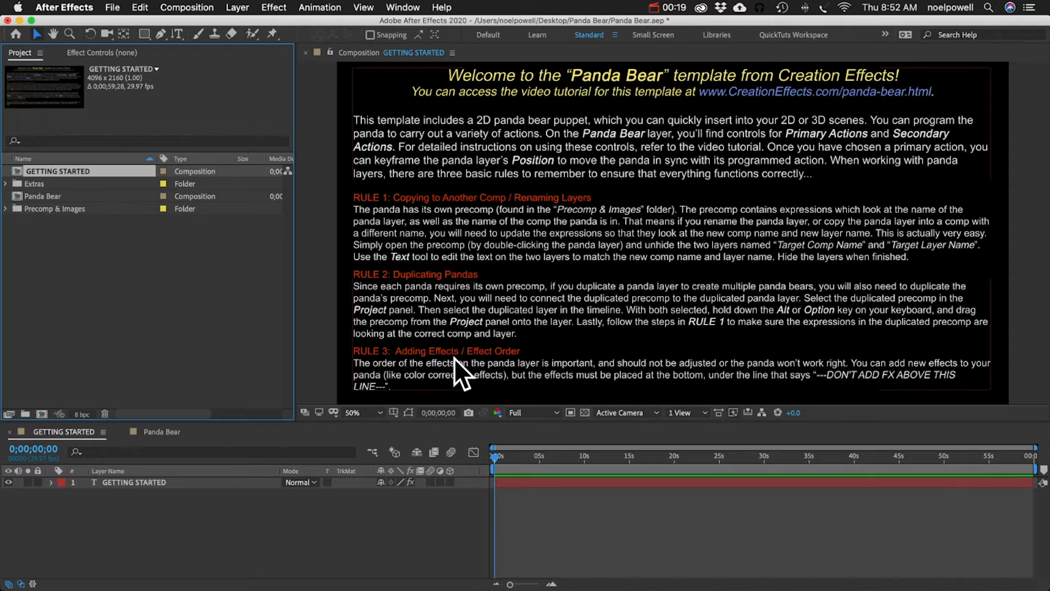
pyautogui.click(144, 432)
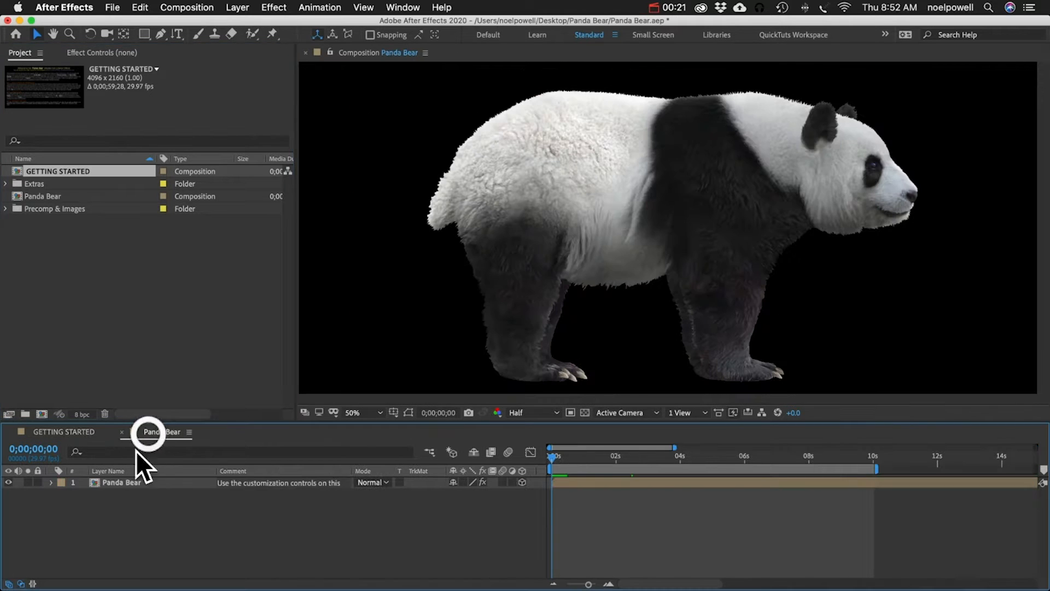
pyautogui.click(126, 480)
pyautogui.press('e')
pyautogui.scroll(-3, 190, 523)
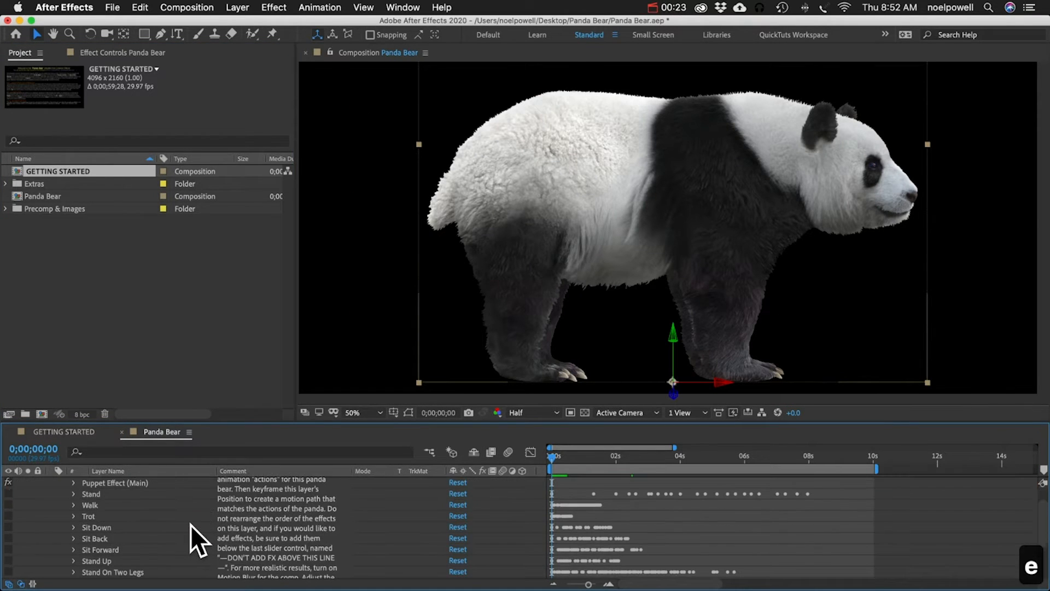
pyautogui.scroll(3, 190, 524)
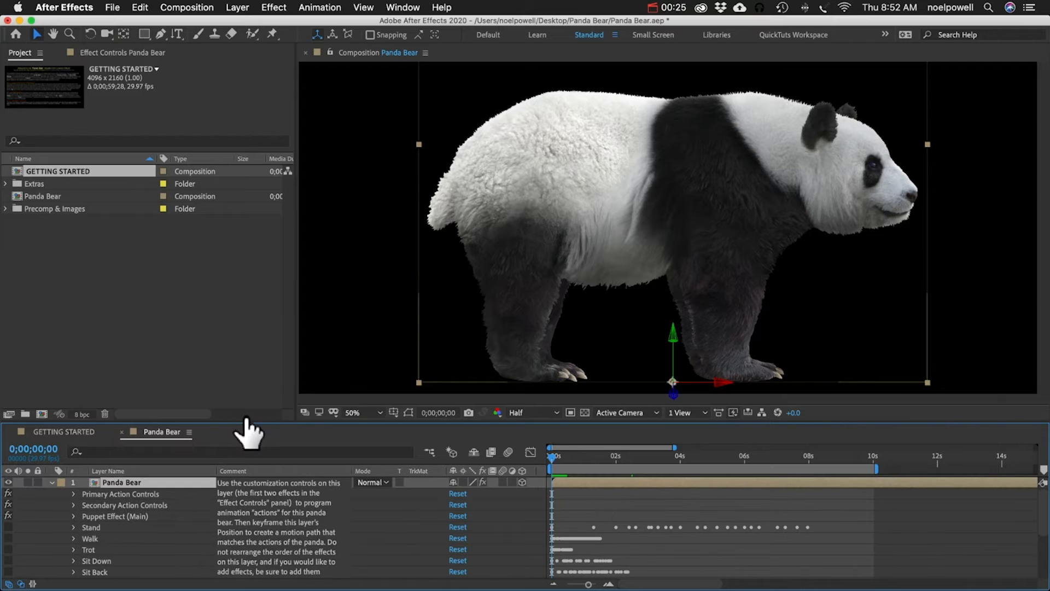
# - Locate the ---DON'T ADD FX ABOVE THIS LINE--- marker in the Panda Bear layer's effects, collapse the layer and show its effect controls
pyautogui.moveTo(244, 424); pyautogui.dragTo(246, 329)
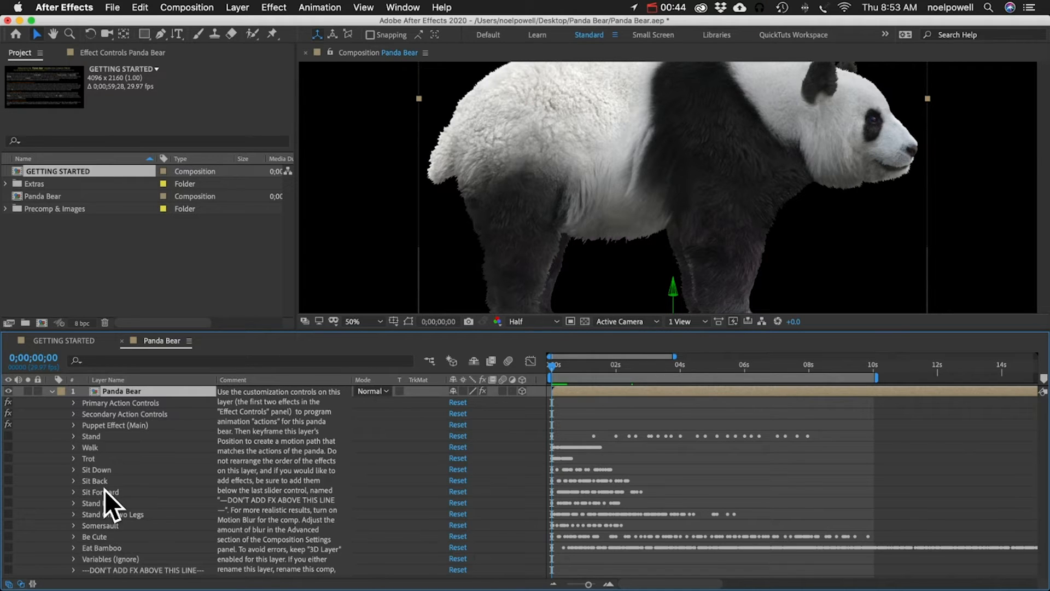
pyautogui.click(148, 569)
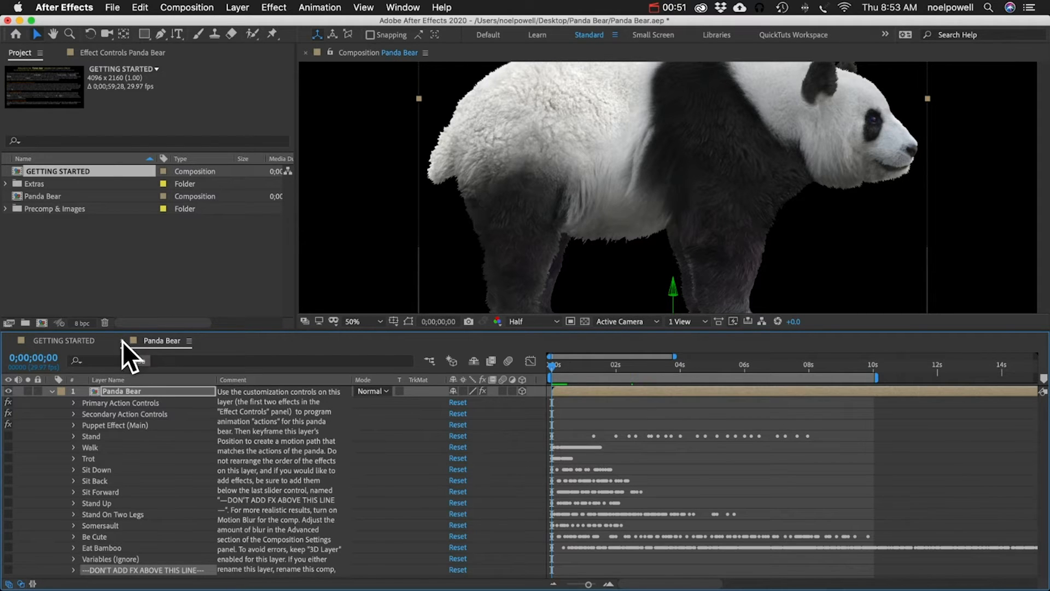
pyautogui.moveTo(126, 390); pyautogui.dragTo(224, 433)
pyautogui.click(105, 52)
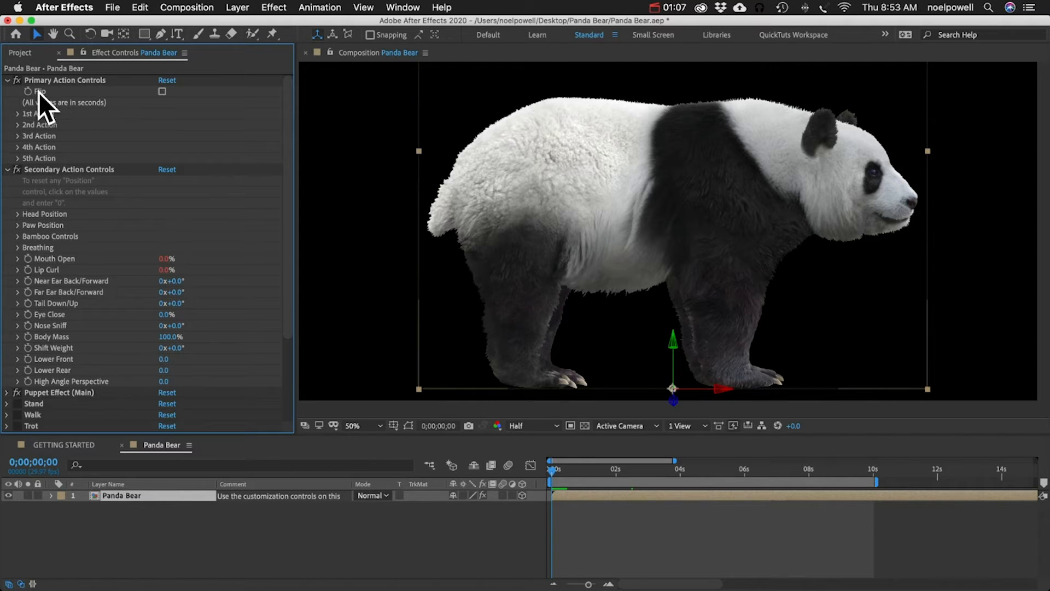
# - Turn on Flip in the Primary Action Controls and turn it off again
pyautogui.click(162, 92)
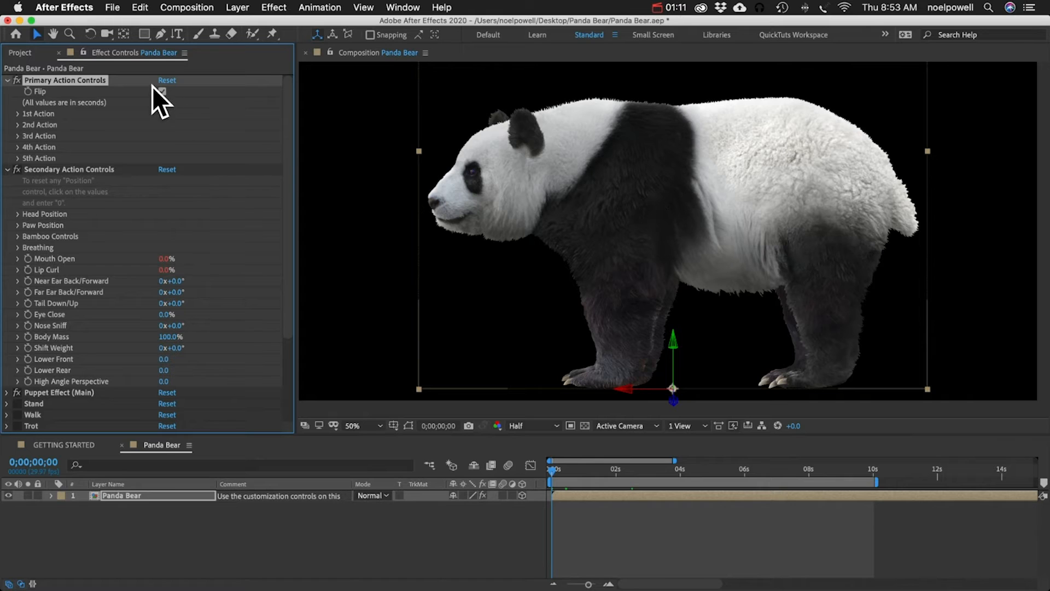
pyautogui.click(162, 91)
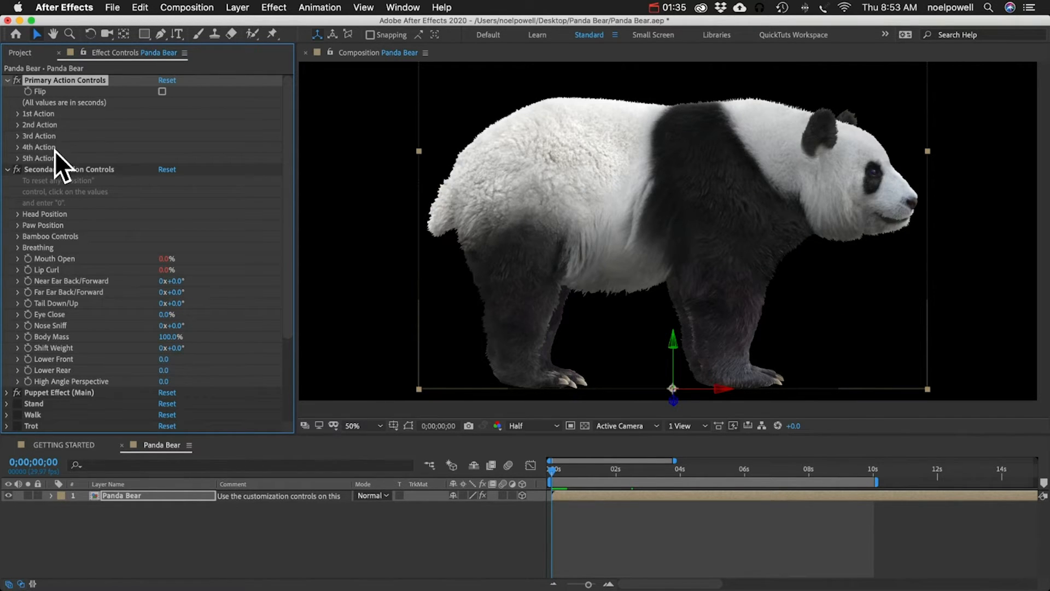
# - Set the 1st Action to Walk with a duration of 2 seconds
pyautogui.click(17, 114)
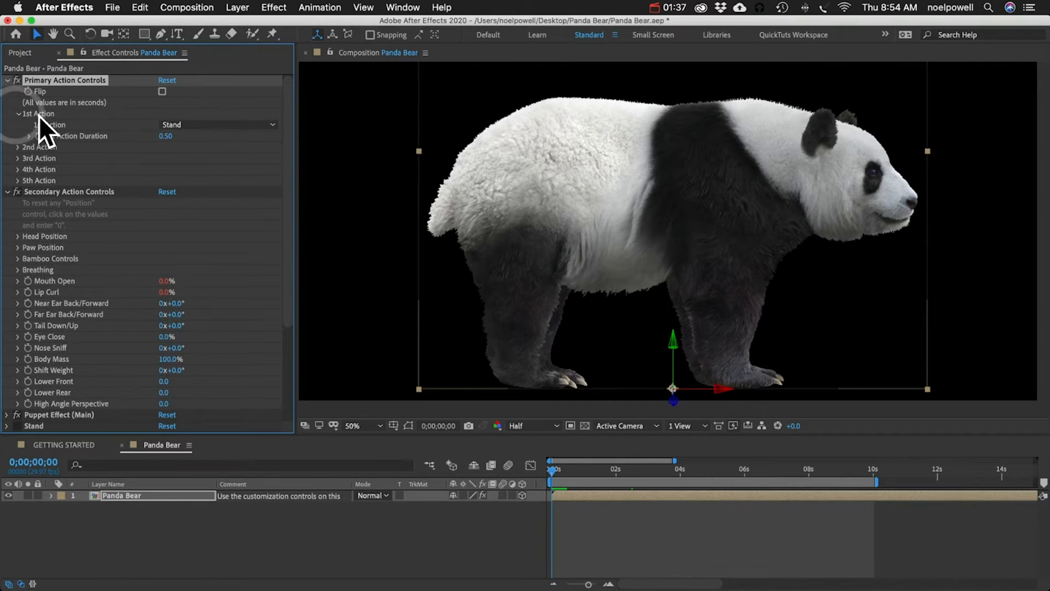
pyautogui.click(186, 125)
pyautogui.click(192, 148)
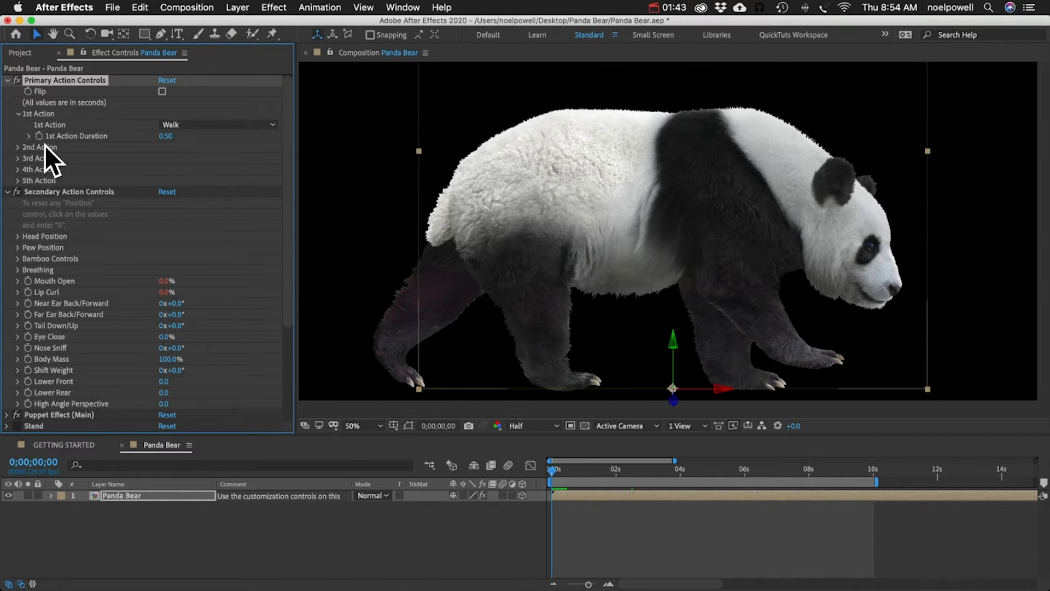
pyautogui.click(164, 135)
pyautogui.write('2')
pyautogui.press('Return')
# - Expand the 2nd Action settings and set the 2nd Action to Somersault
pyautogui.click(18, 146)
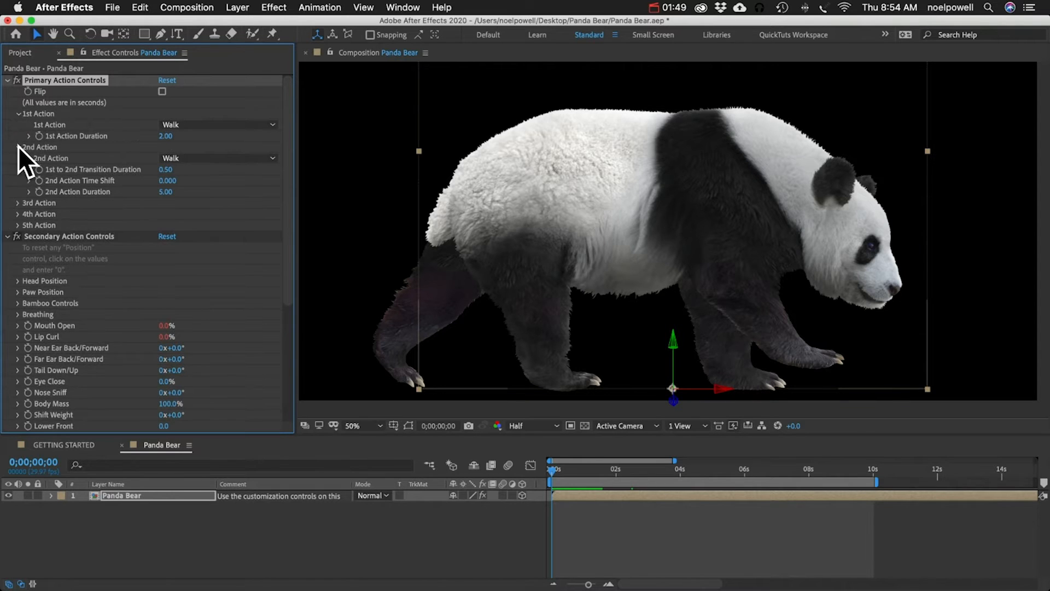
pyautogui.click(190, 157)
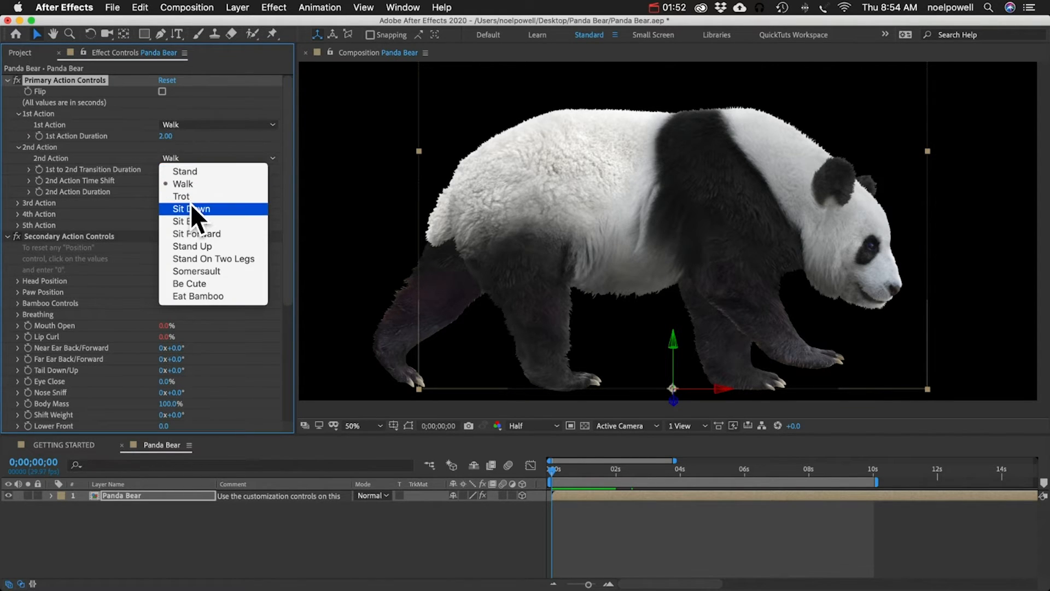
pyautogui.click(199, 271)
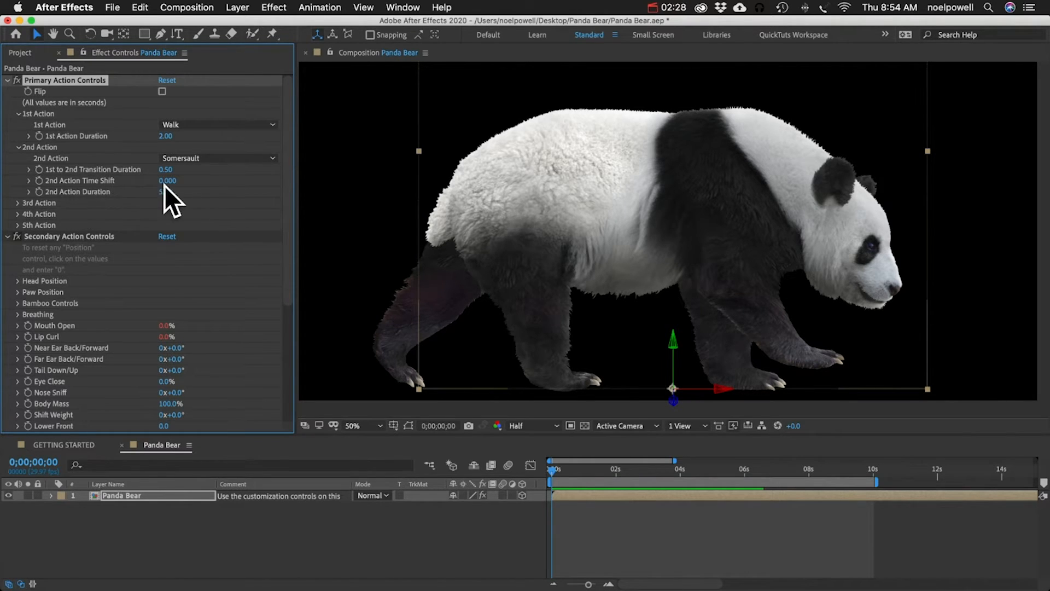
pyautogui.click(169, 193)
pyautogui.write('4')
pyautogui.click(144, 188)
# - Preview the walk and somersault animation from the start, and again from 0;00;01;15
pyautogui.press('KP_0')
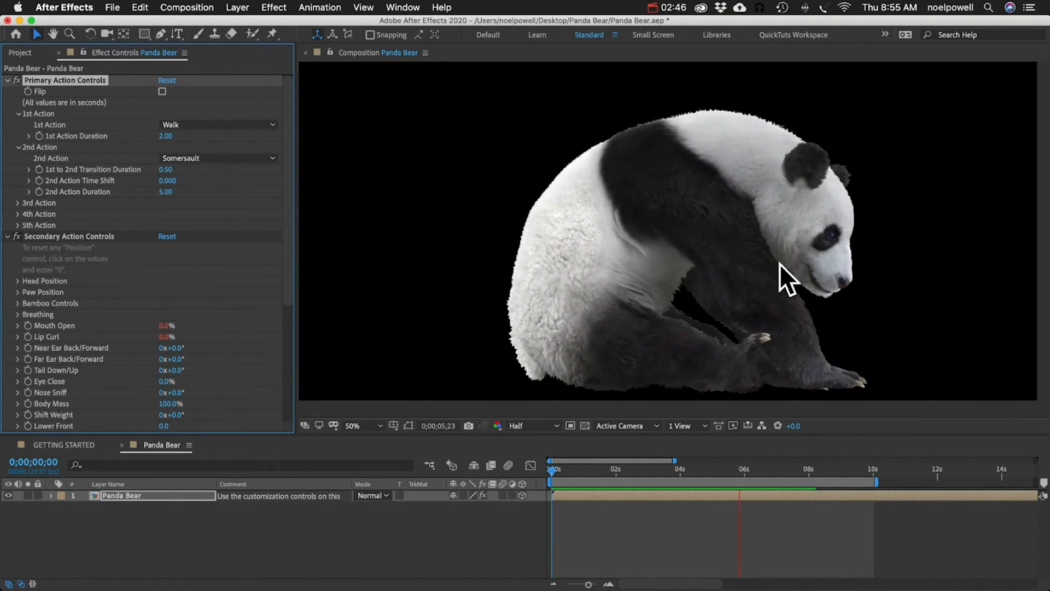
pyautogui.press('space')
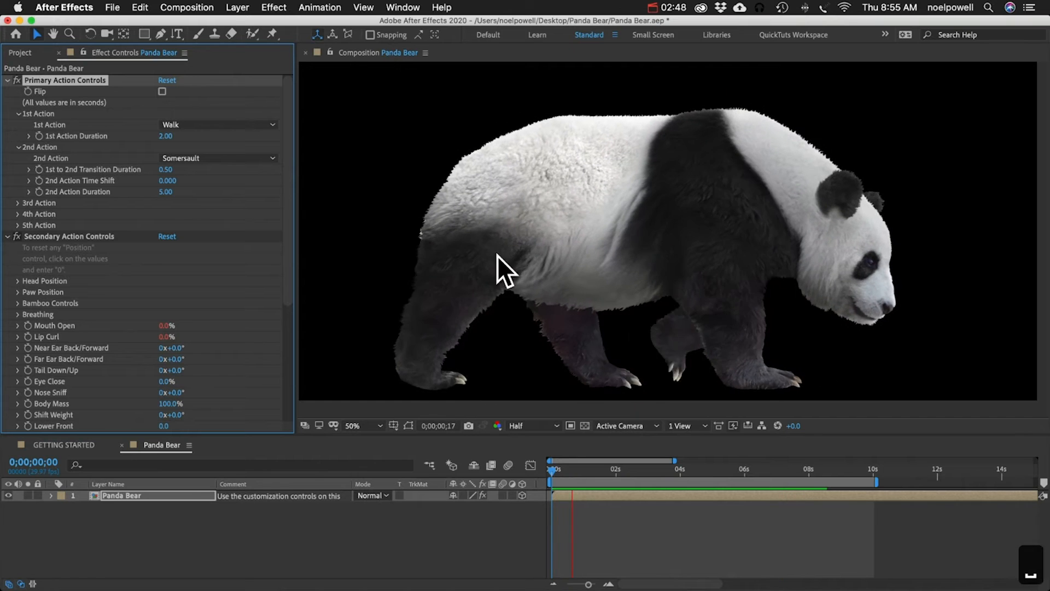
pyautogui.press('space')
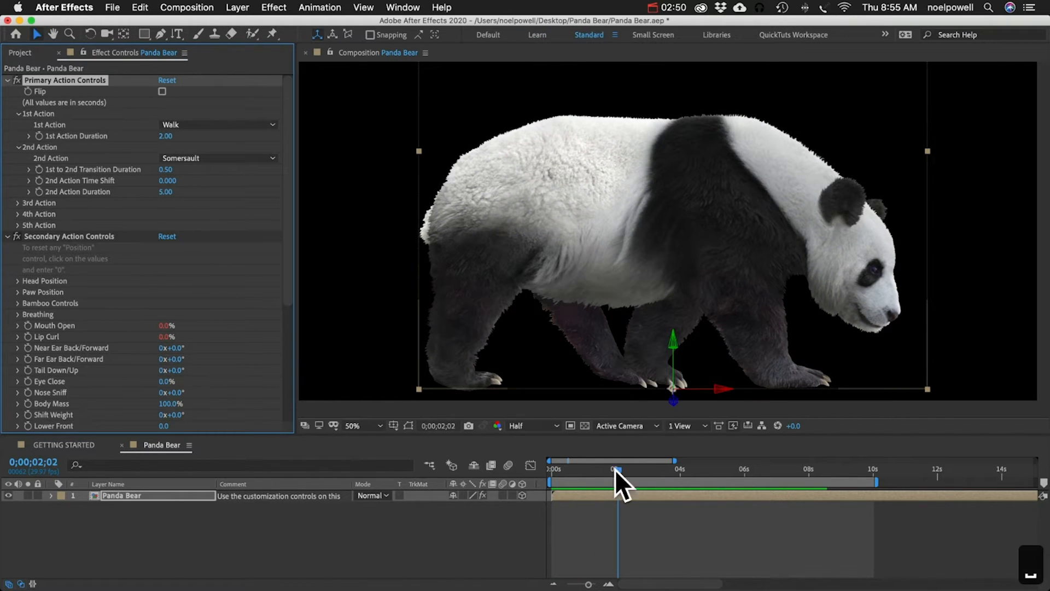
pyautogui.moveTo(612, 471); pyautogui.dragTo(596, 471)
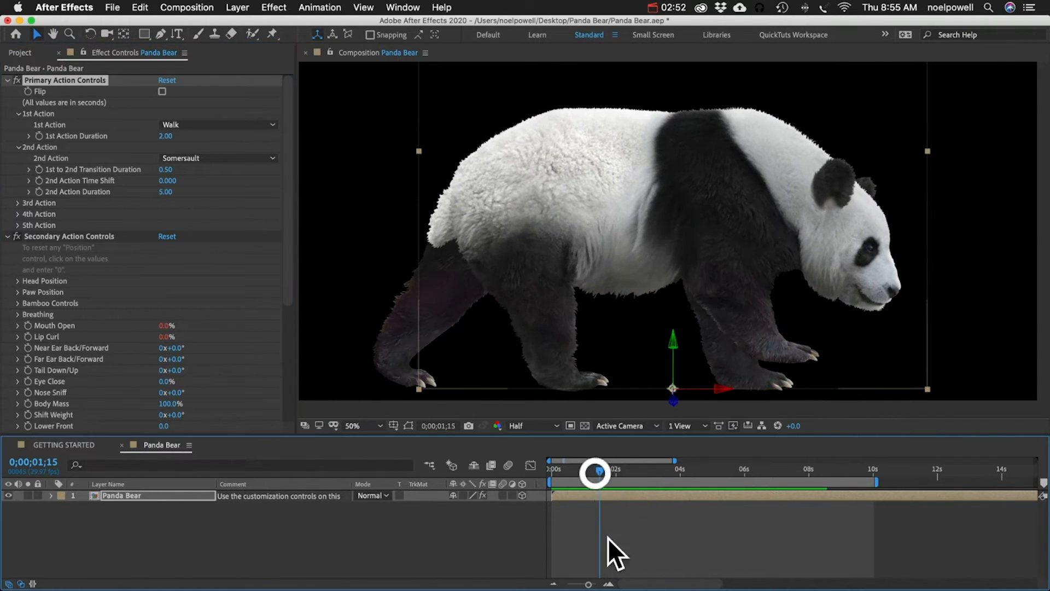
pyautogui.press('space')
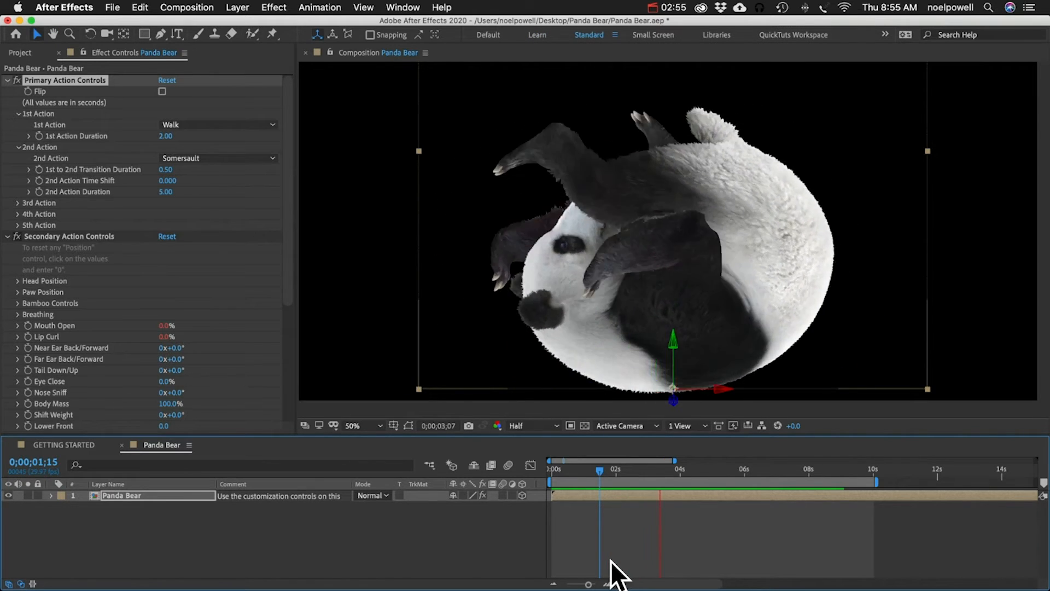
# - Scrub the timeline up to 0;00;02;15 to examine how the walk leads into the somersault
pyautogui.click(605, 471)
pyautogui.moveTo(605, 471); pyautogui.dragTo(615, 472)
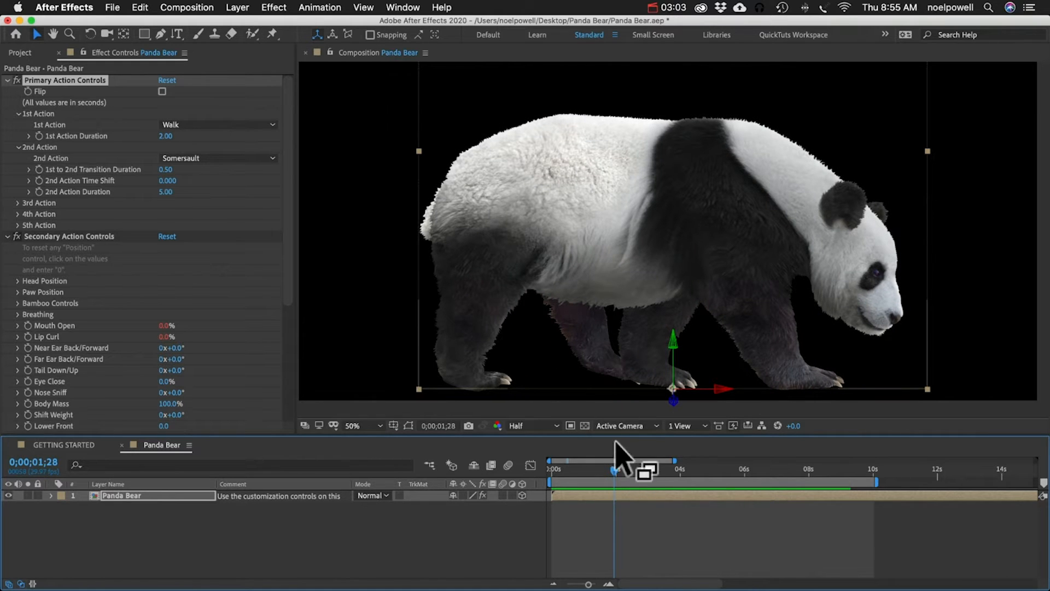
pyautogui.click(615, 472)
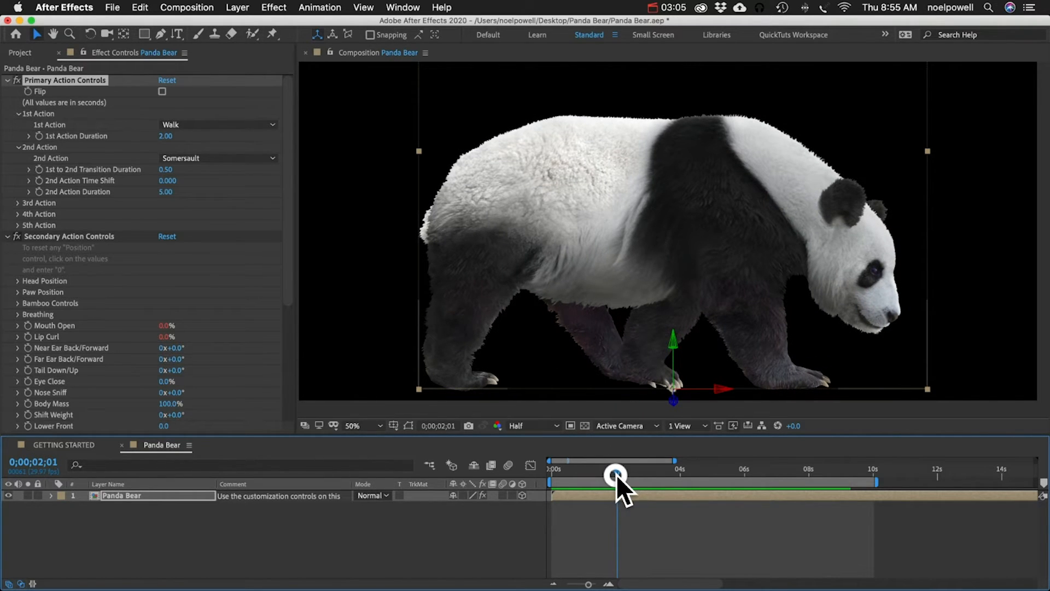
pyautogui.click(624, 469)
pyautogui.moveTo(625, 469); pyautogui.dragTo(634, 473)
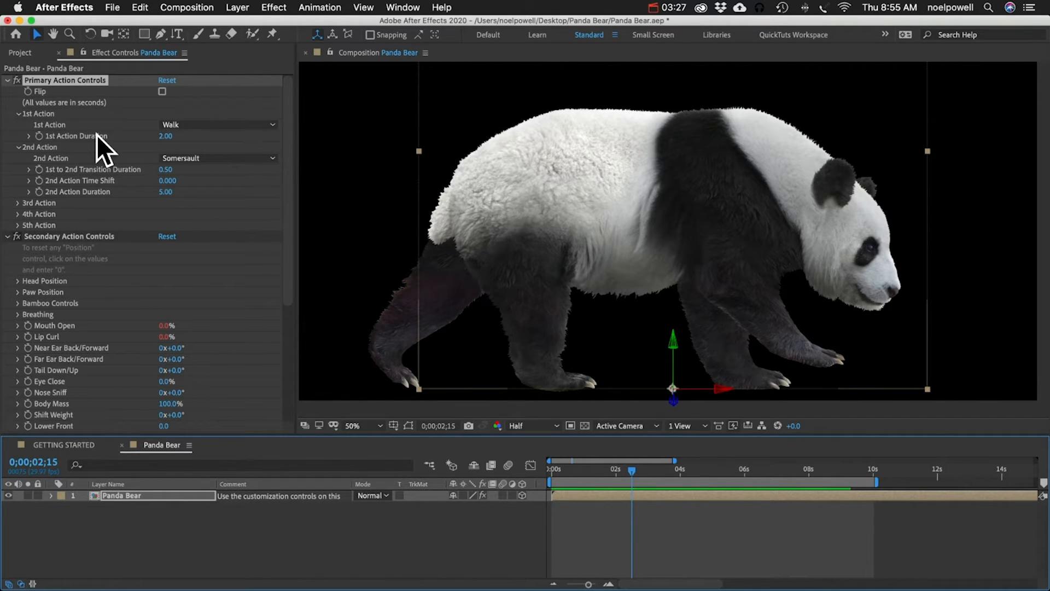
# - Scrub through the 2-second walk and back and forth between 0;00;02;00 and 0;00;02;15 to examine the transition to the 2nd action
pyautogui.moveTo(553, 474); pyautogui.dragTo(616, 474)
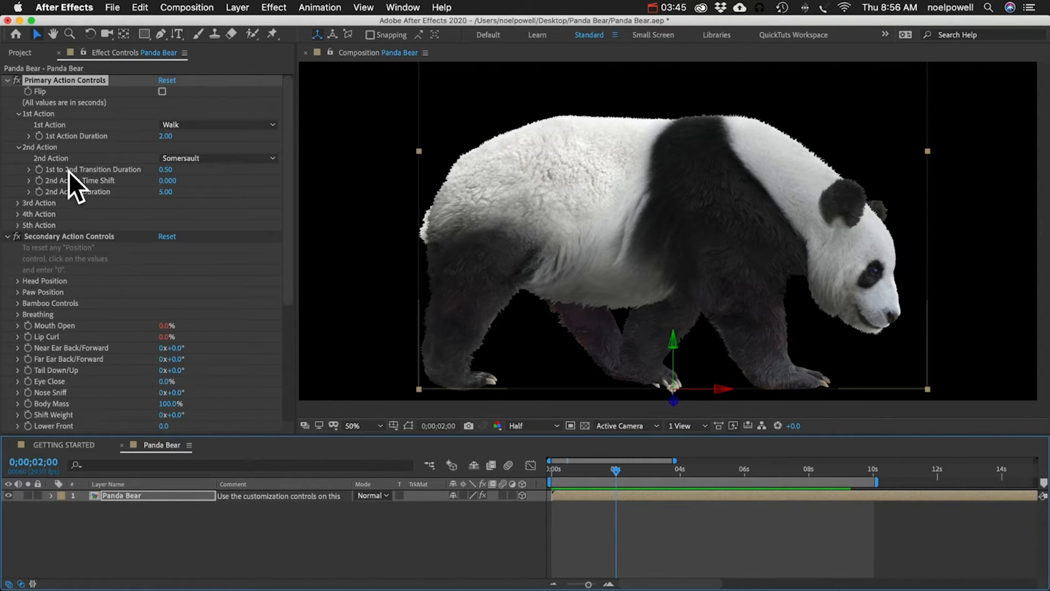
pyautogui.click(618, 470)
pyautogui.moveTo(618, 470); pyautogui.dragTo(632, 470)
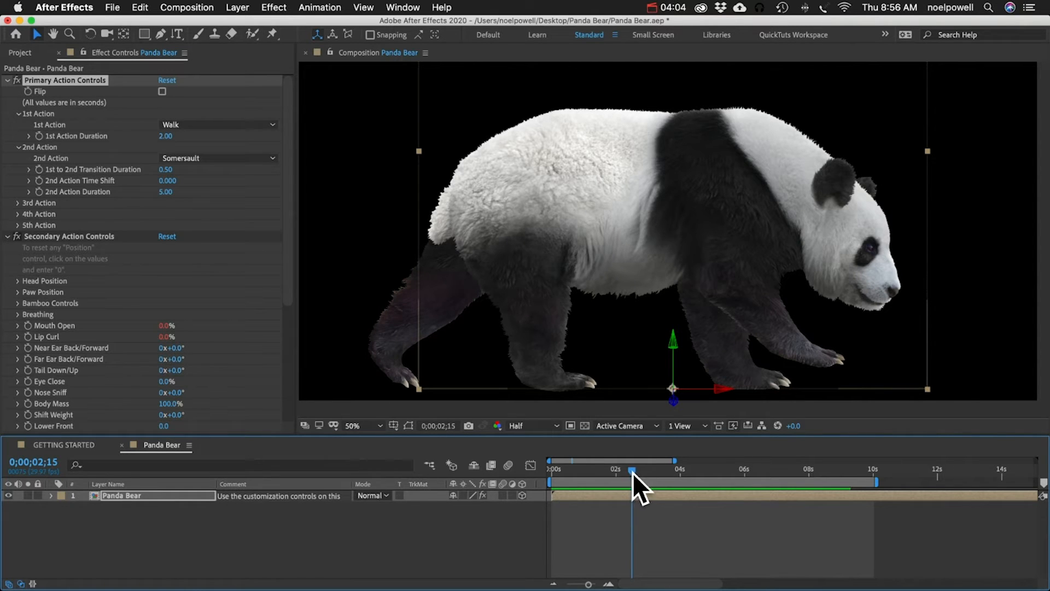
pyautogui.moveTo(632, 472); pyautogui.dragTo(618, 473)
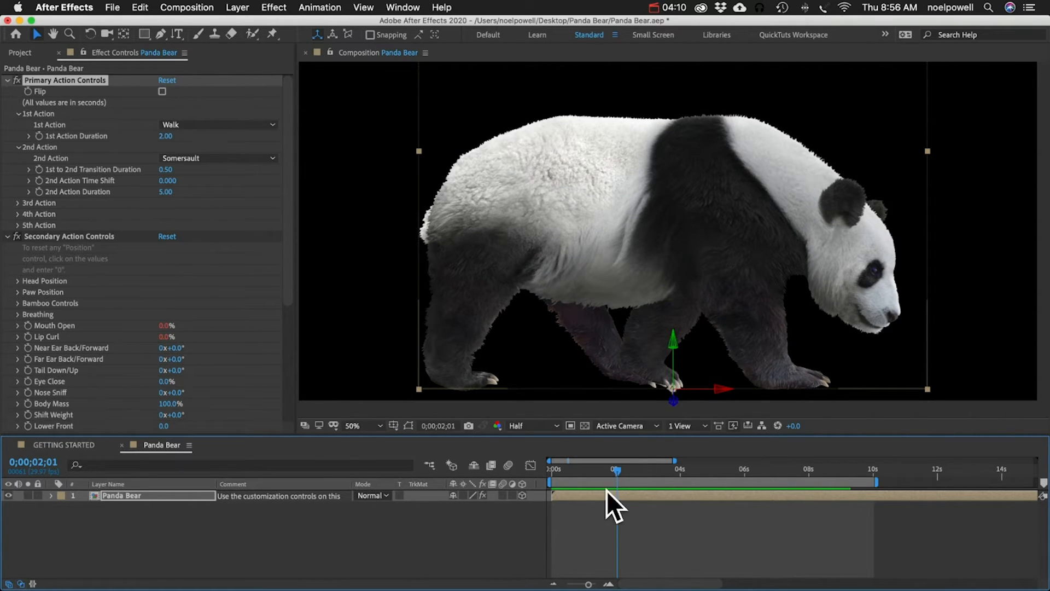
pyautogui.moveTo(615, 470); pyautogui.dragTo(631, 472)
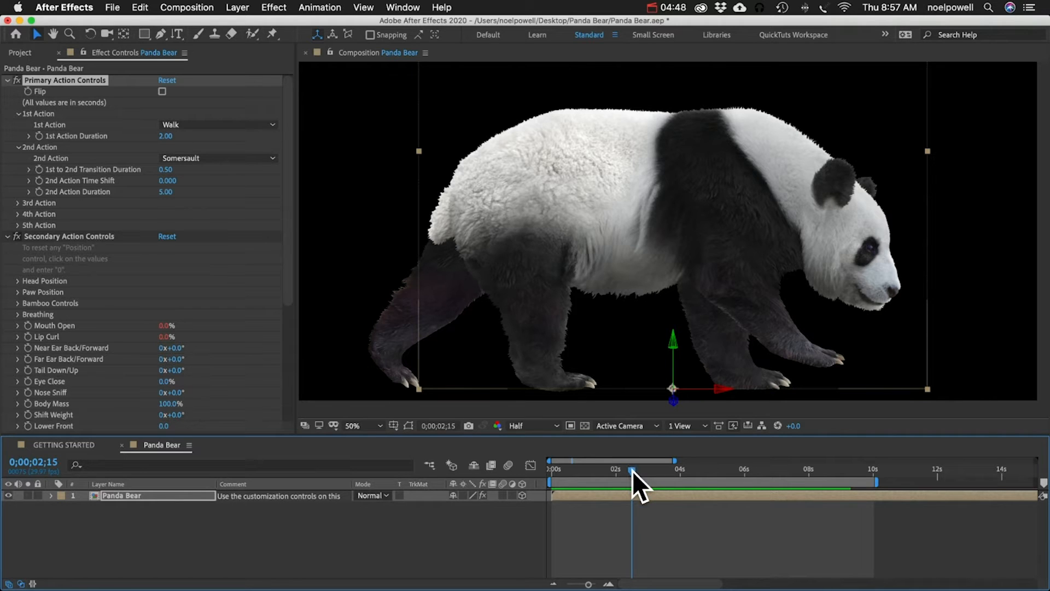
pyautogui.moveTo(632, 469); pyautogui.dragTo(616, 470)
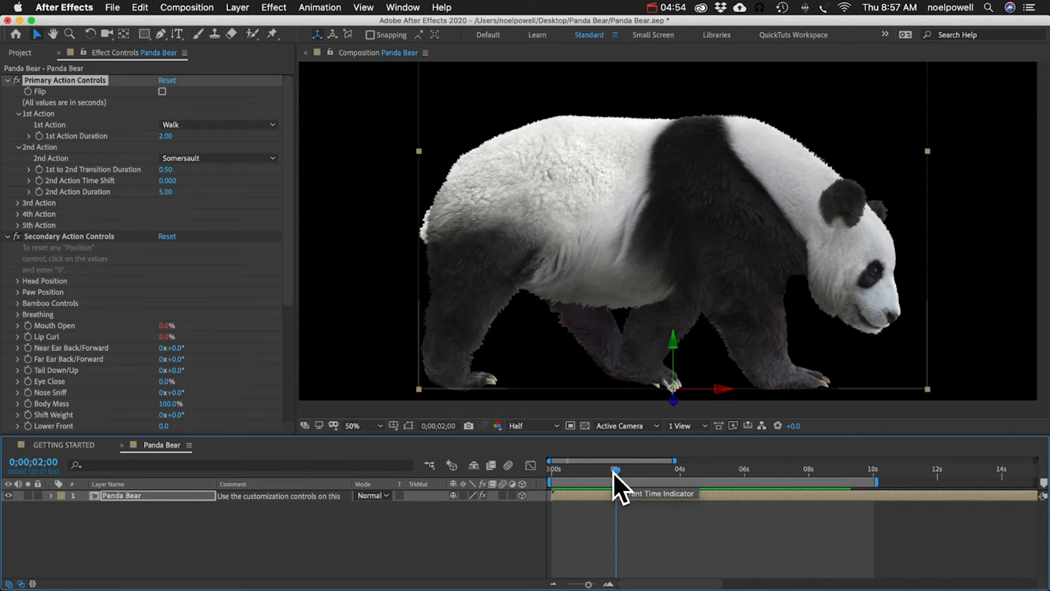
pyautogui.moveTo(615, 471); pyautogui.dragTo(631, 474)
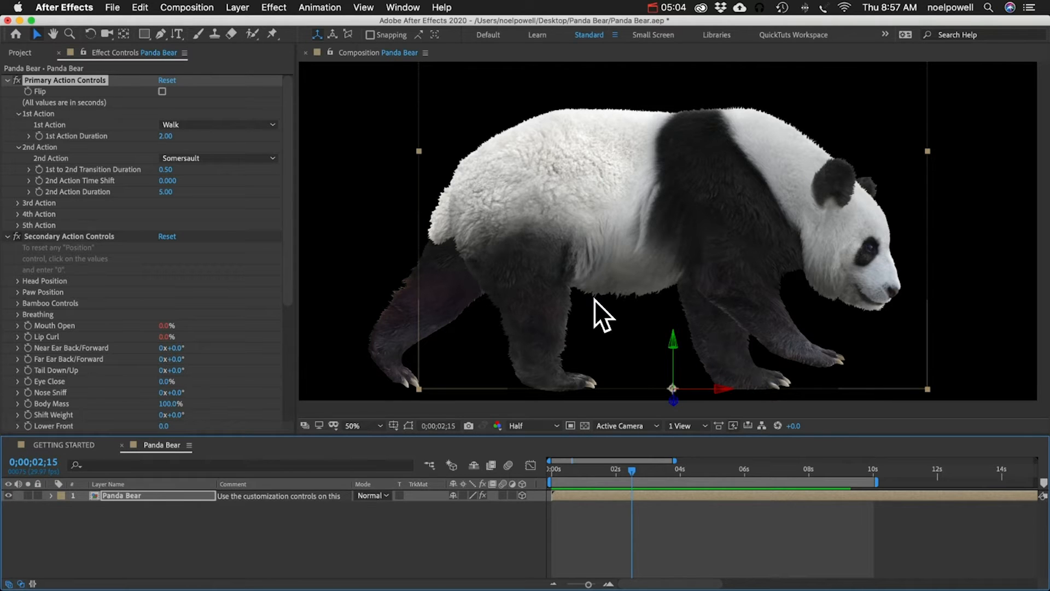
# - Reveal the Panda Bear layer's effects, disable Puppet Effect (Main), enable only Somersault and examine its opening pose at time 0
pyautogui.click(164, 498)
pyautogui.press('e')
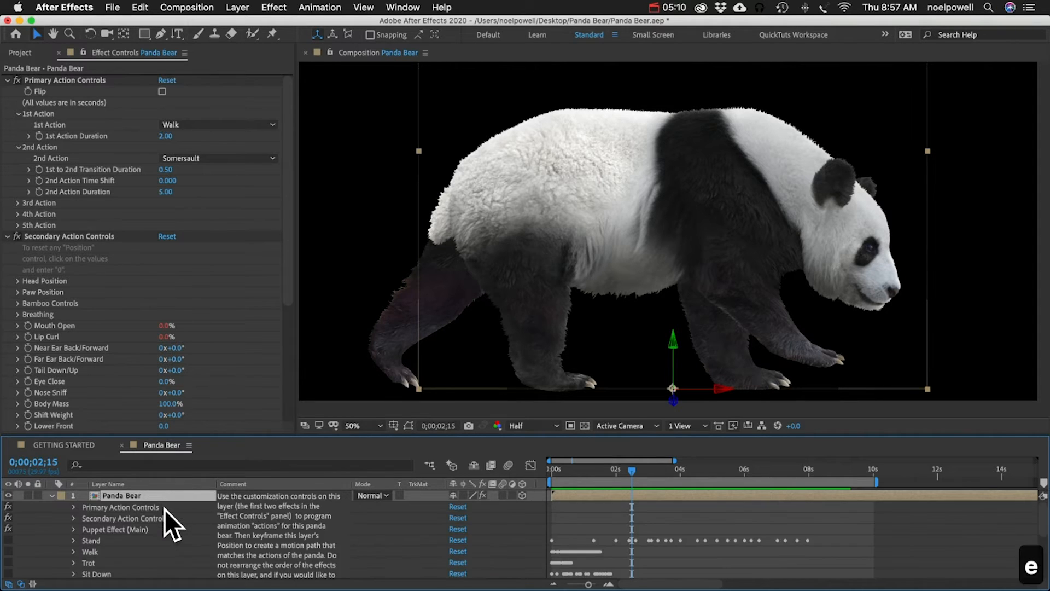
pyautogui.scroll(-2, 164, 509)
pyautogui.click(7, 498)
pyautogui.scroll(-5, 9, 531)
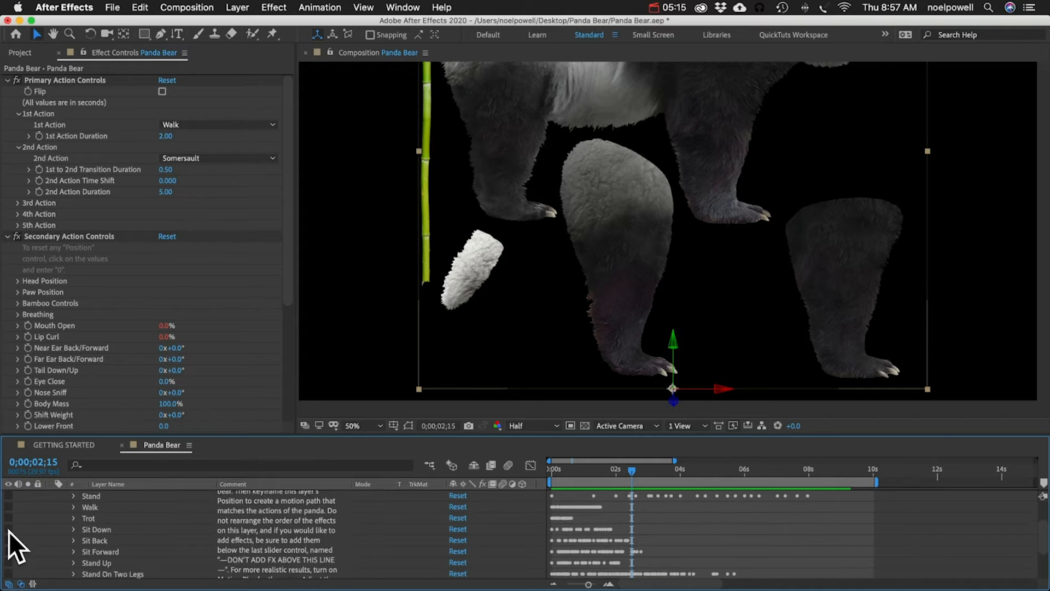
pyautogui.click(8, 529)
pyautogui.moveTo(621, 471); pyautogui.dragTo(516, 477)
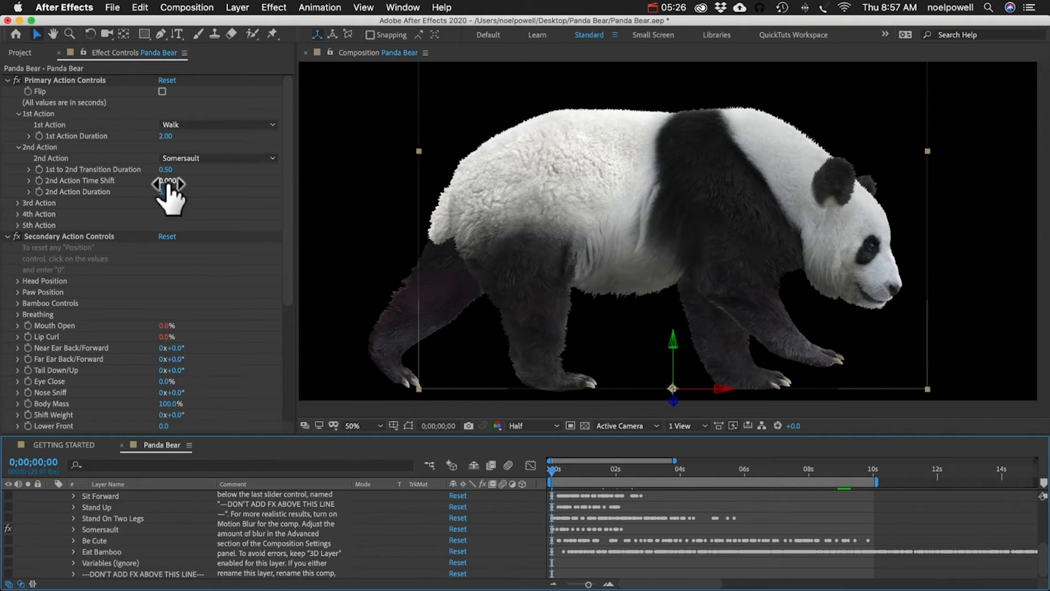
pyautogui.moveTo(550, 471)
pyautogui.mouseDown()
pyautogui.moveTo(576, 470)
pyautogui.moveTo(539, 467)
pyautogui.mouseUp()
pyautogui.click(96, 529)
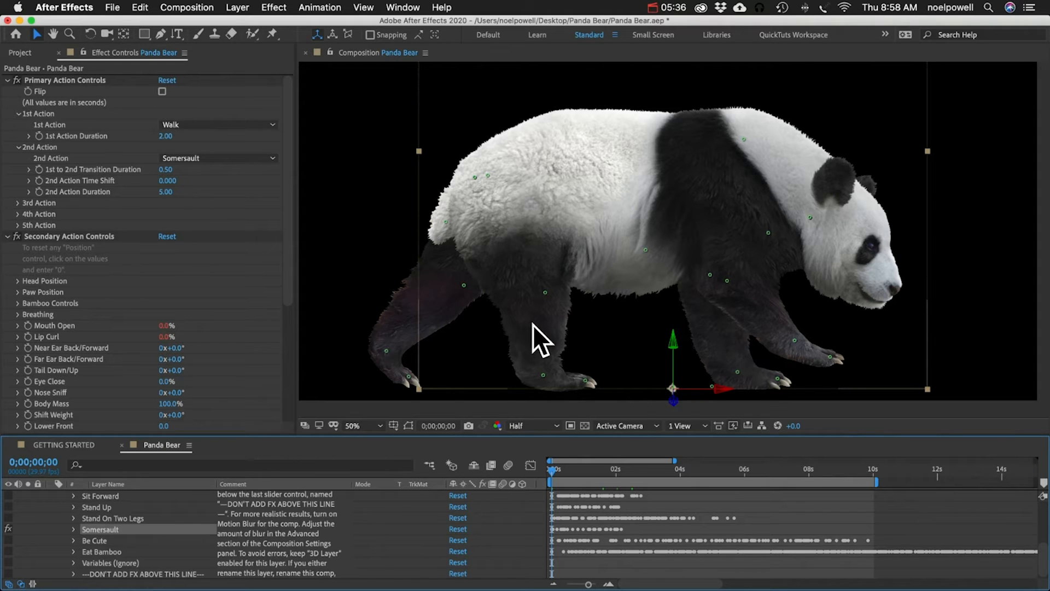
# - Set the 2nd Action Time Shift to 0.3 seconds
pyautogui.click(167, 181)
pyautogui.write('0.3')
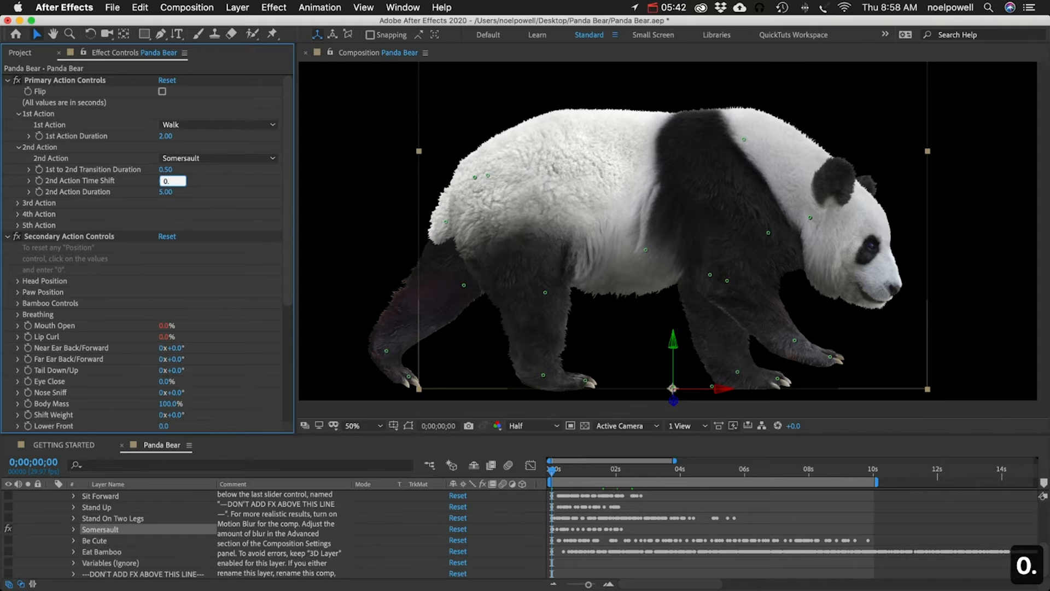
pyautogui.press('Return')
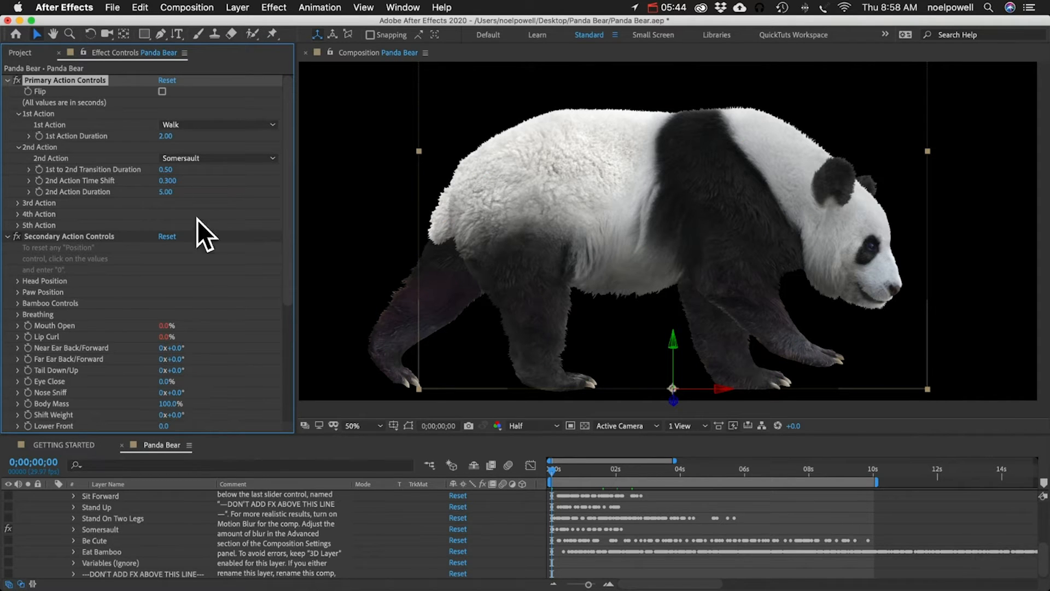
# - Scrub the somersault to 0;00;00;09, disable the Somersault effect and re-enable Puppet Effect (Main)
pyautogui.click(553, 471)
pyautogui.moveTo(553, 472); pyautogui.dragTo(560, 473)
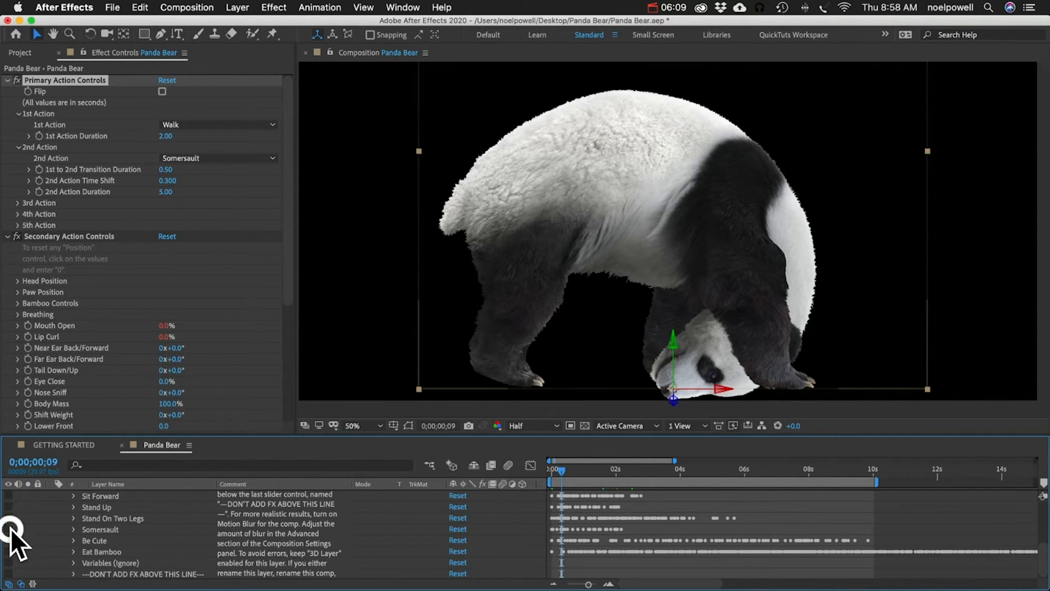
pyautogui.scroll(5, 11, 527)
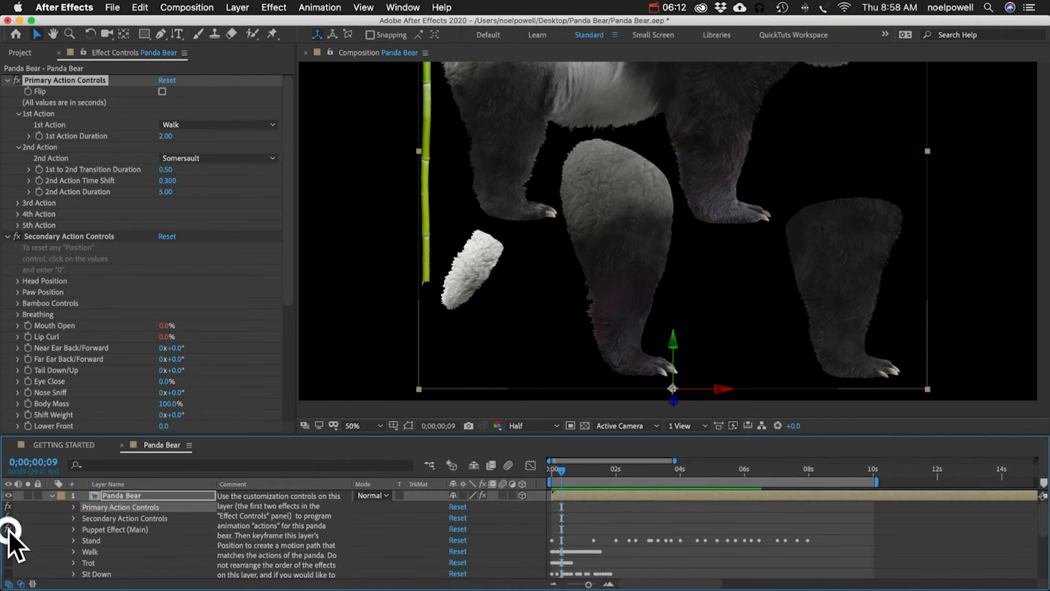
pyautogui.click(9, 527)
# - Scrub to 0;00;01;29 near the end of the walk and set the 1st Action Duration to 1.8 seconds
pyautogui.click(569, 471)
pyautogui.moveTo(569, 471); pyautogui.dragTo(615, 472)
pyautogui.click(166, 137)
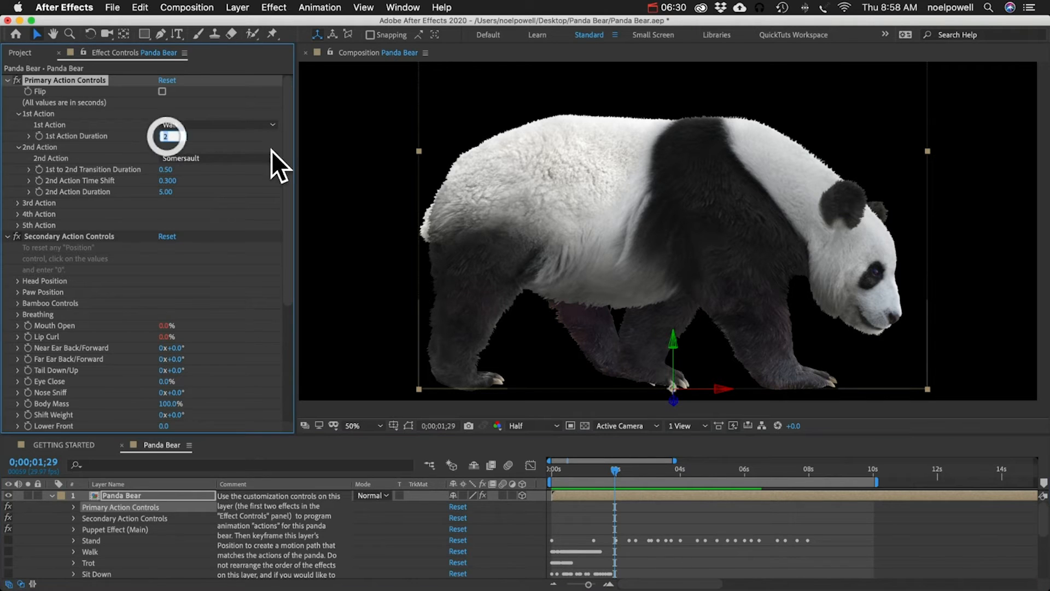
pyautogui.write('1.8')
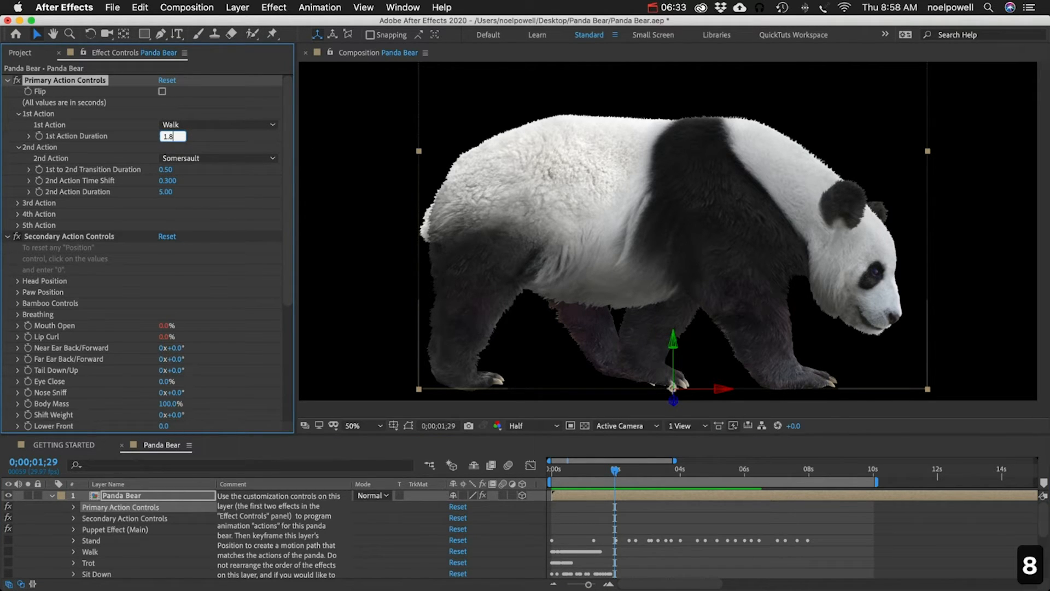
pyautogui.press('Return')
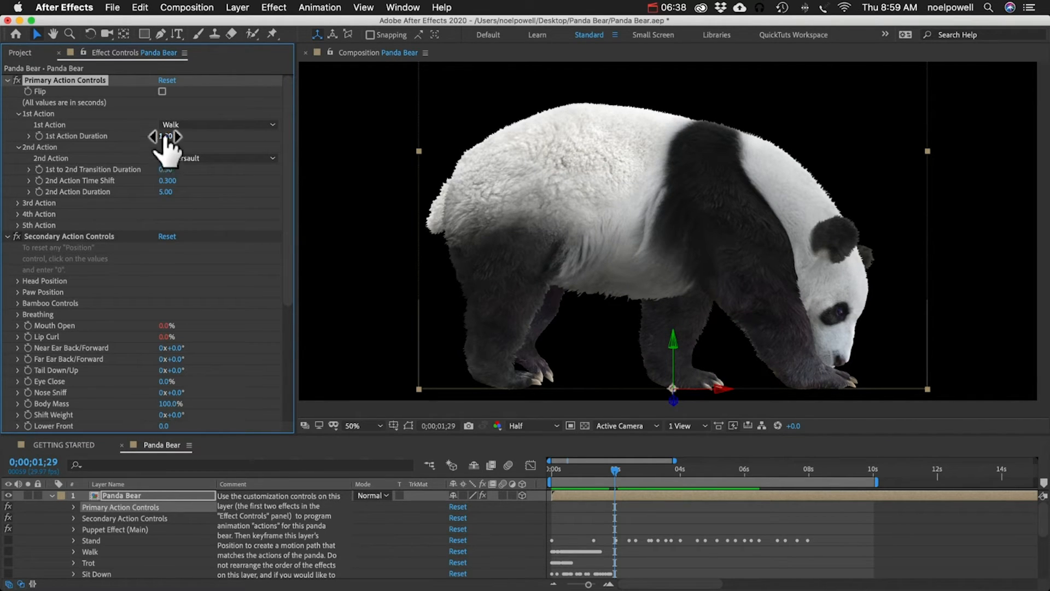
# - Set the 2nd Action Time Shift to 0.2 seconds and preview the walk-to-somersault transition
pyautogui.click(166, 183)
pyautogui.write('0.2')
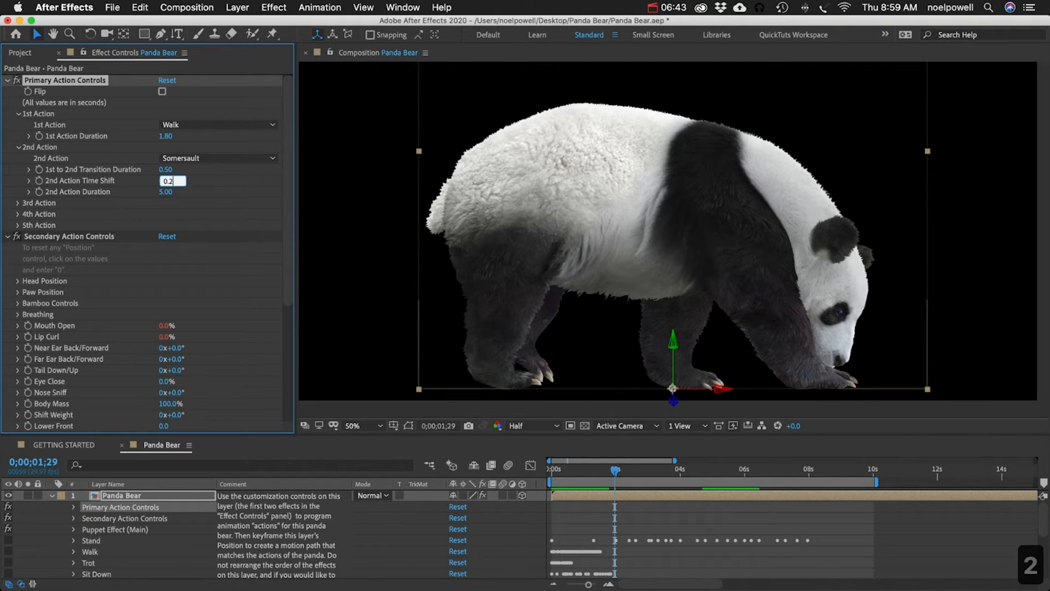
pyautogui.press('Return')
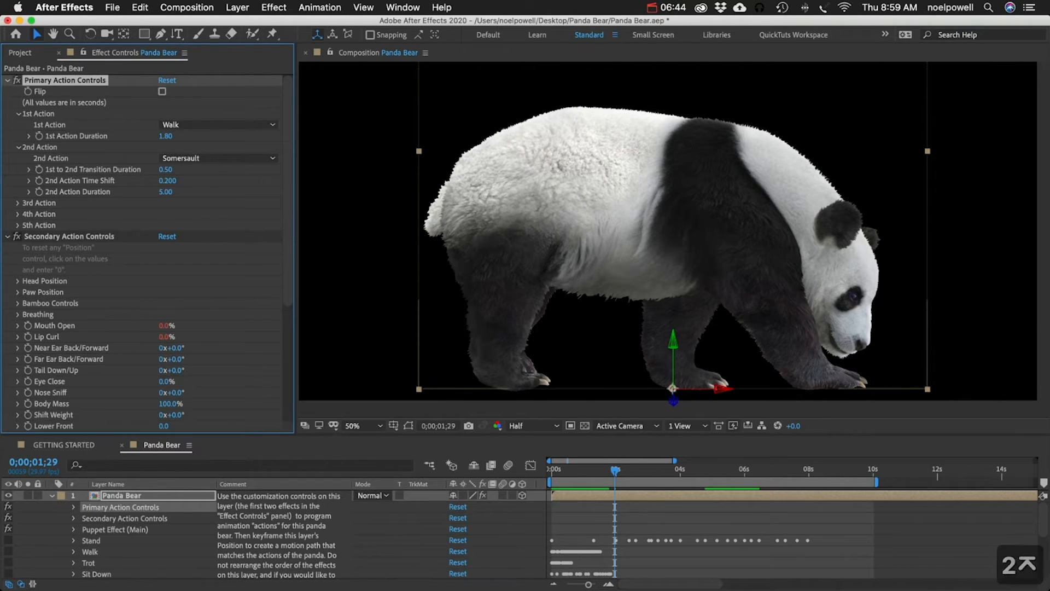
pyautogui.press('space')
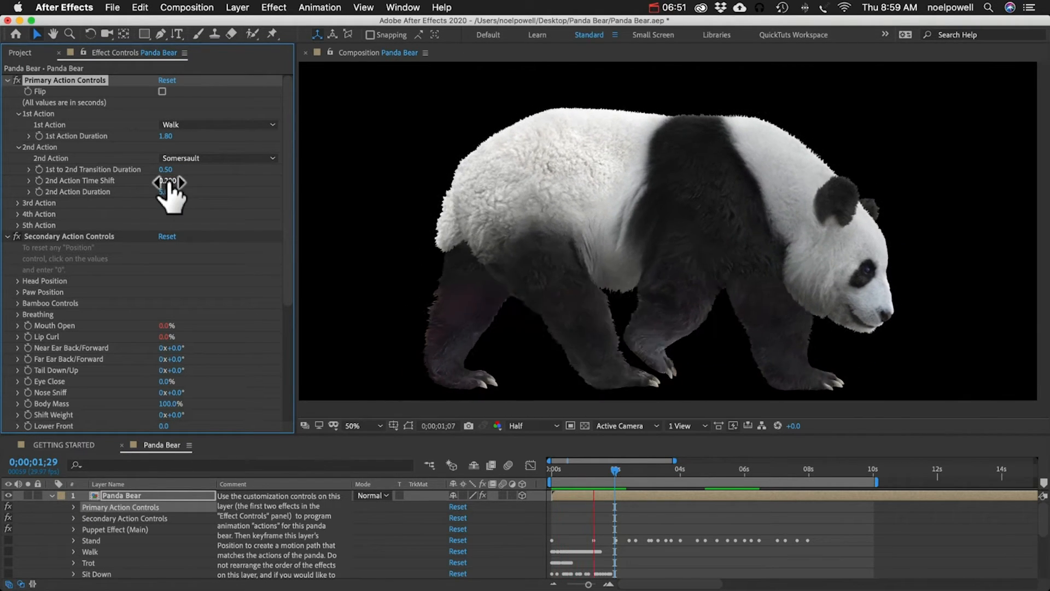
pyautogui.press('space')
# - Set the 1st Action Duration to 1.6 seconds and preview the walk leading into the somersault
pyautogui.click(165, 136)
pyautogui.write('1.6')
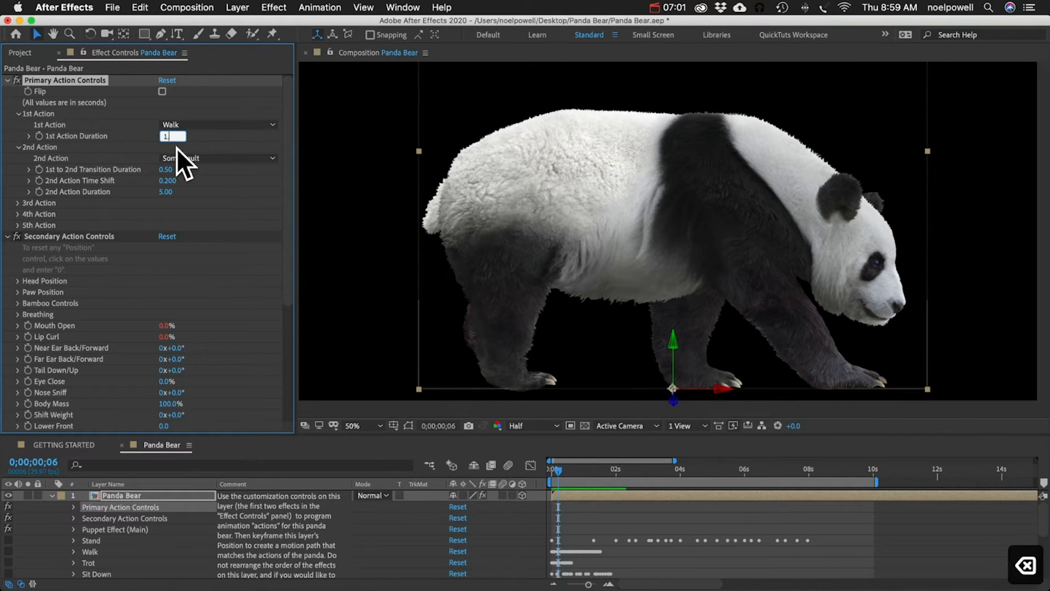
pyautogui.press('Return')
pyautogui.press('space')
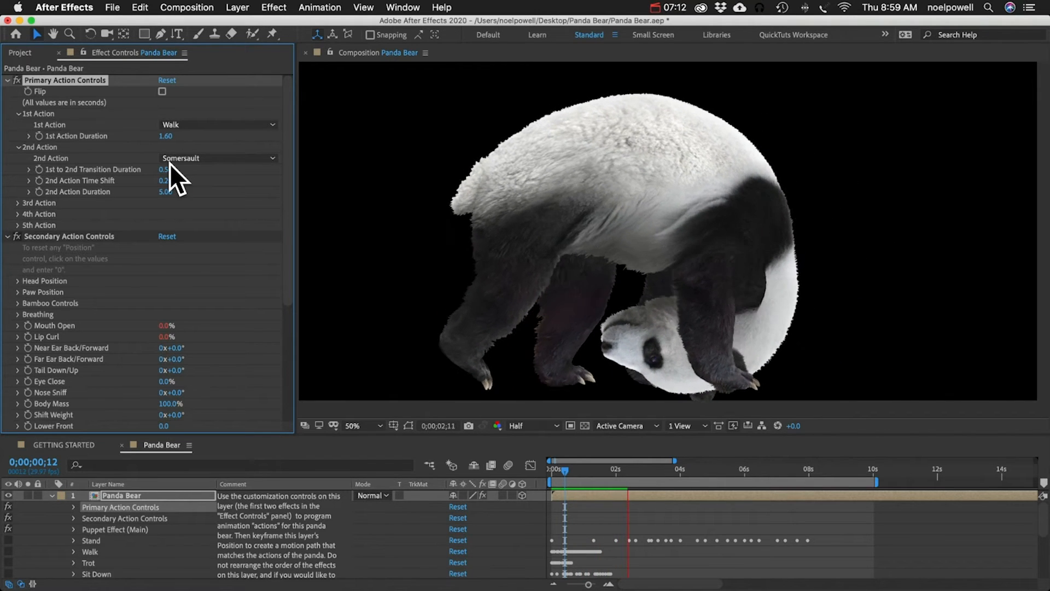
pyautogui.press('space')
# - Set the 1st to 2nd Transition Duration to 0.25 seconds and the 1st Action Duration to 1.5 seconds, and preview the sequence
pyautogui.click(167, 169)
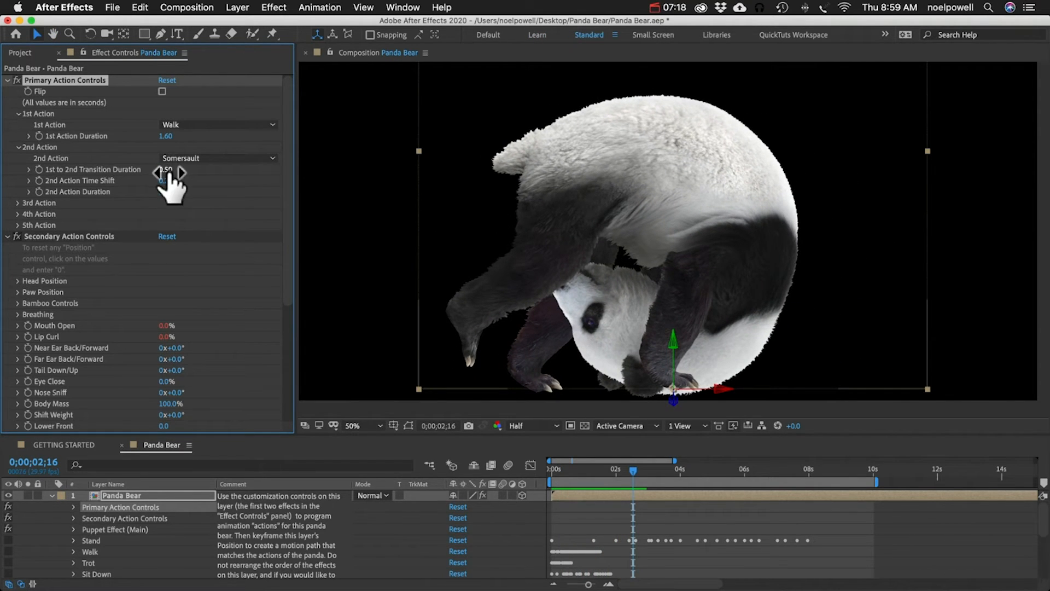
pyautogui.write('0.')
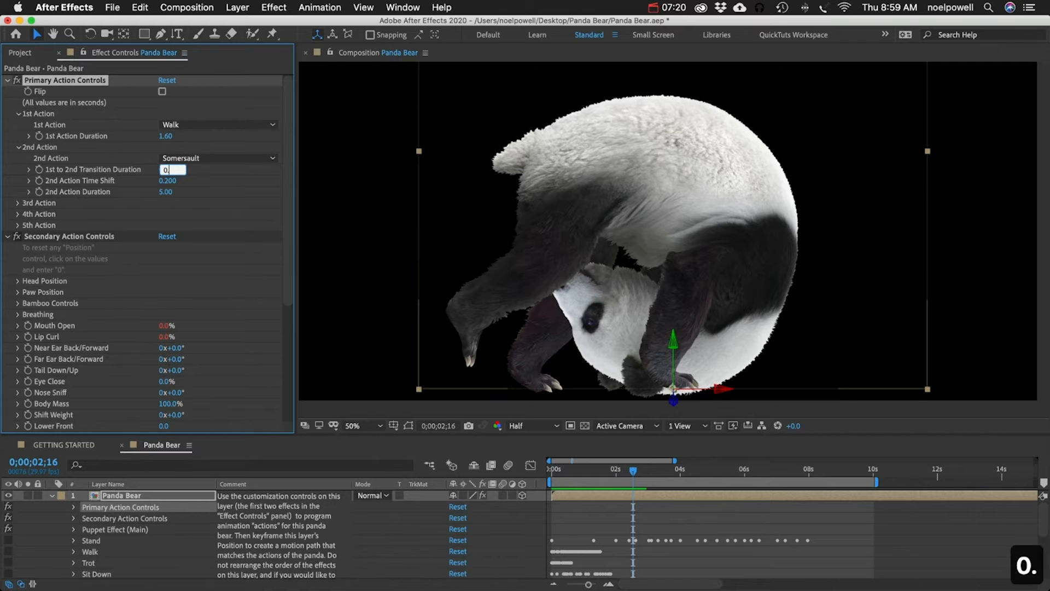
pyautogui.write('25')
pyautogui.press('Return')
pyautogui.press('KP_0')
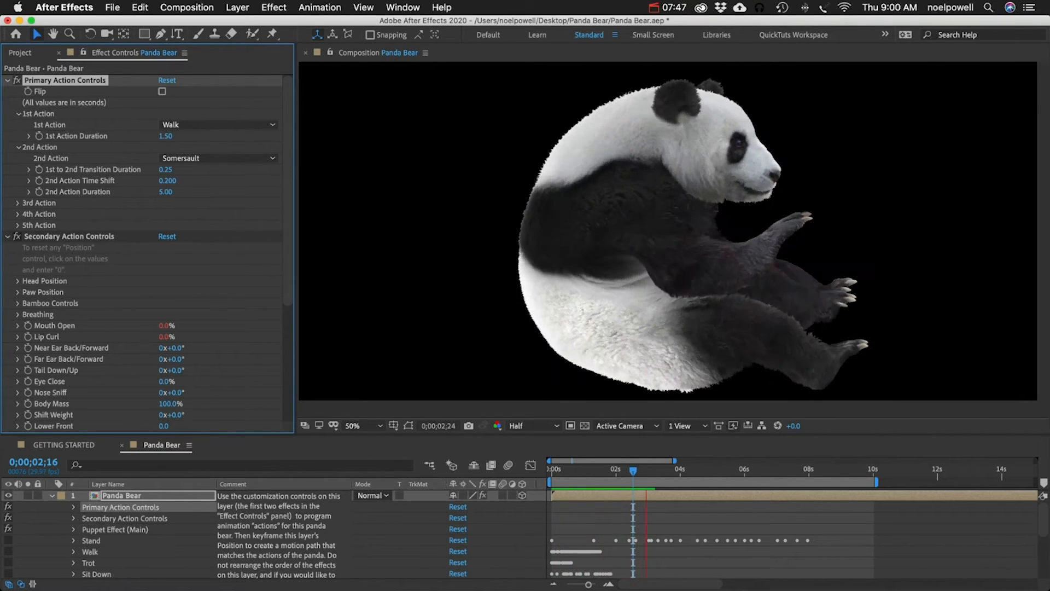
pyautogui.press('space')
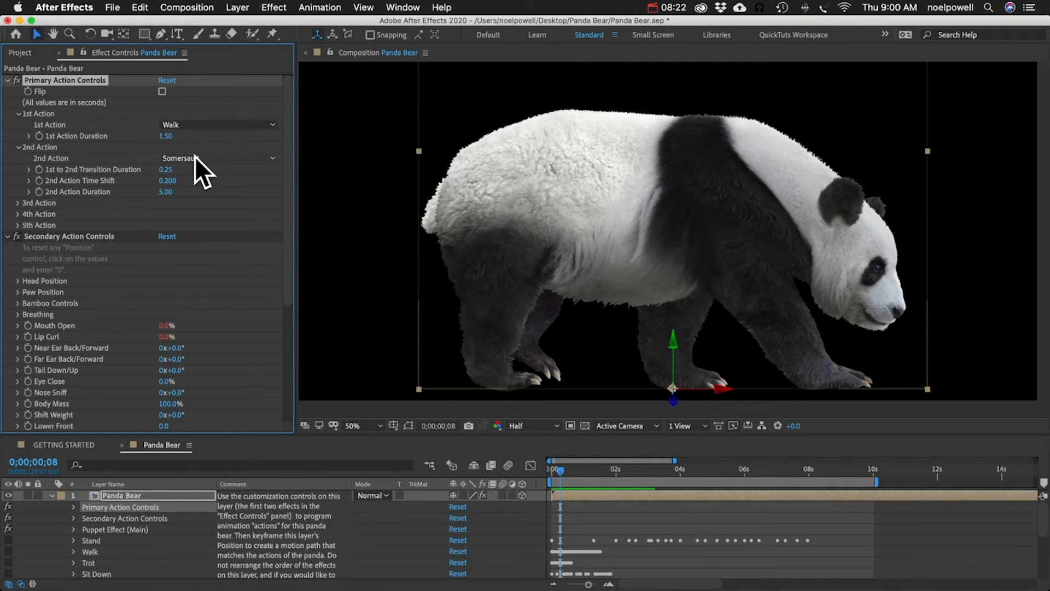
# - Review the actions available for the 2nd Action, keeping Somersault selected
pyautogui.click(195, 156)
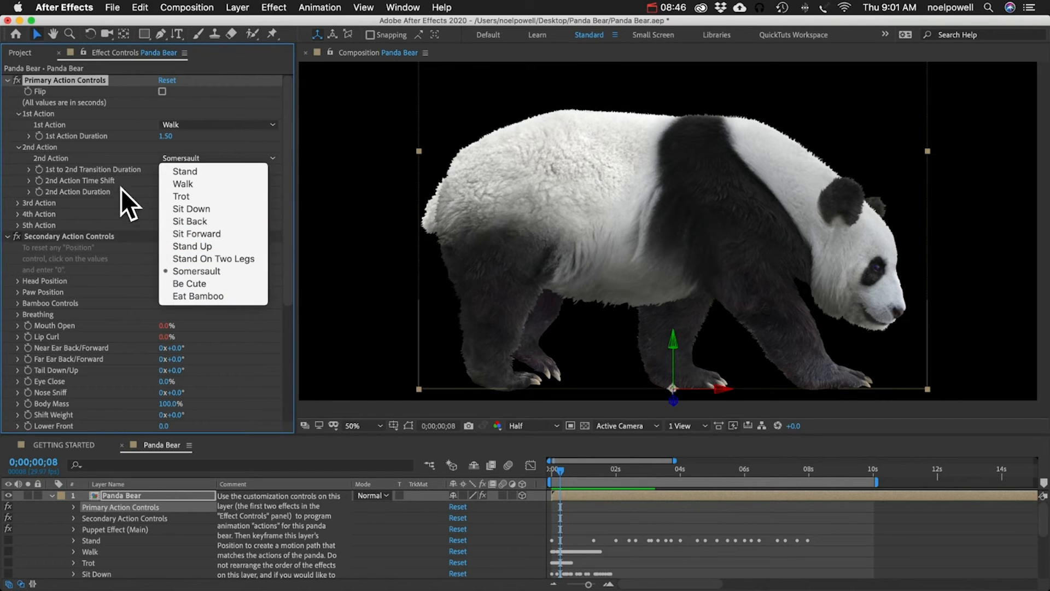
pyautogui.click(115, 175)
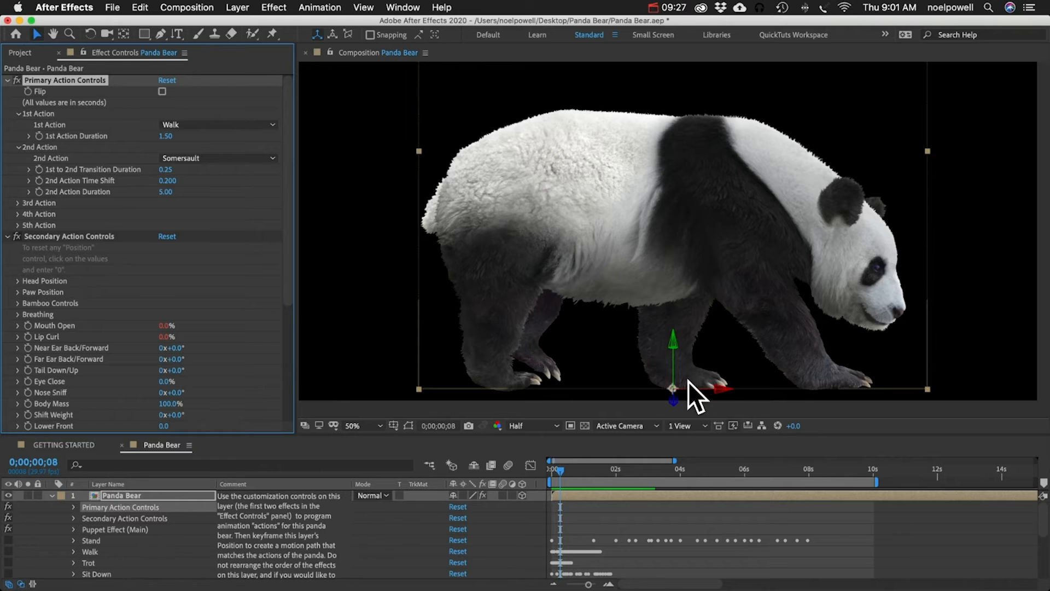
# - Reveal the Paw Position settings of Secondary Action Controls and move the front far paw forward to about 2251, 2851 in the composition
pyautogui.click(68, 237)
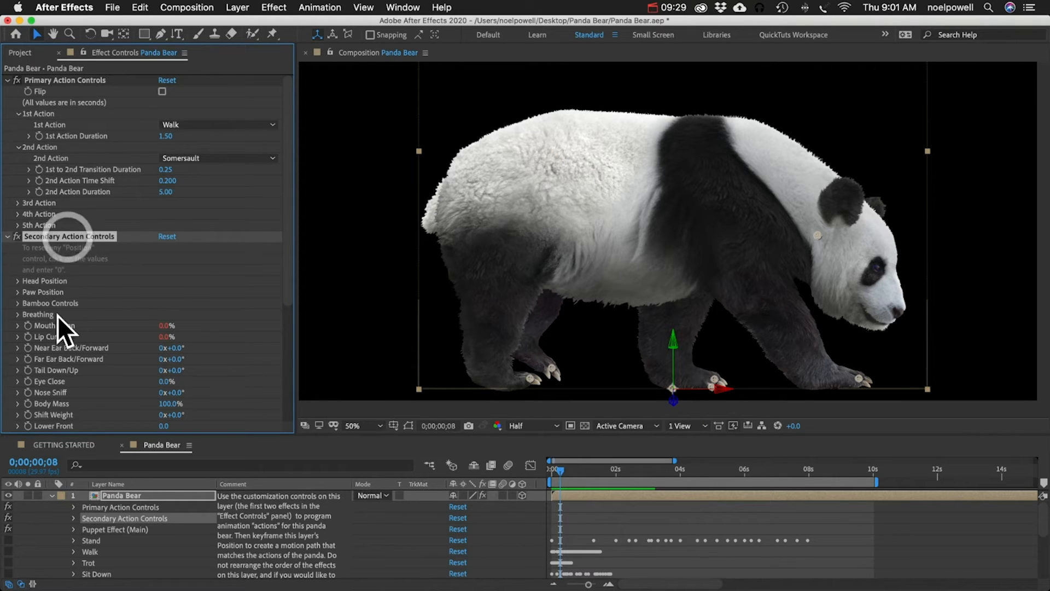
pyautogui.click(17, 291)
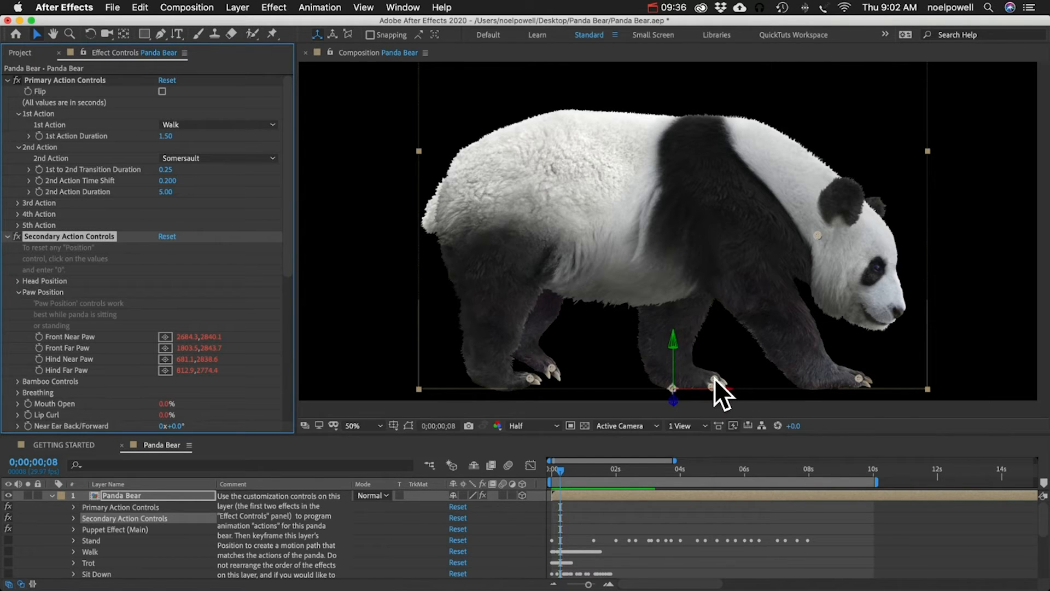
pyautogui.moveTo(714, 379); pyautogui.dragTo(789, 379)
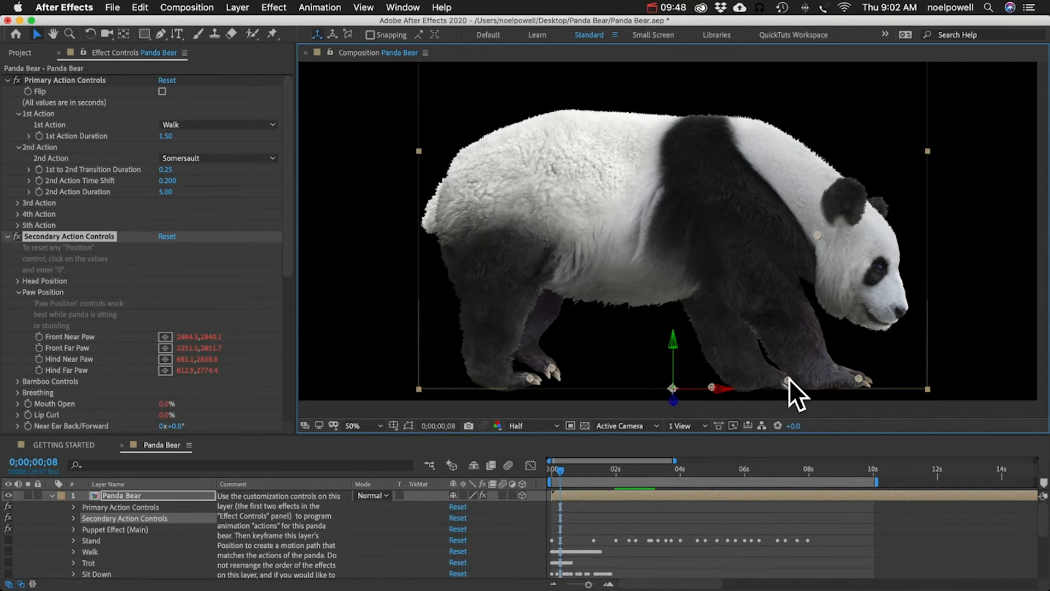
pyautogui.moveTo(790, 379)
pyautogui.mouseDown()
pyautogui.moveTo(760, 380)
pyautogui.moveTo(787, 376)
pyautogui.mouseUp()
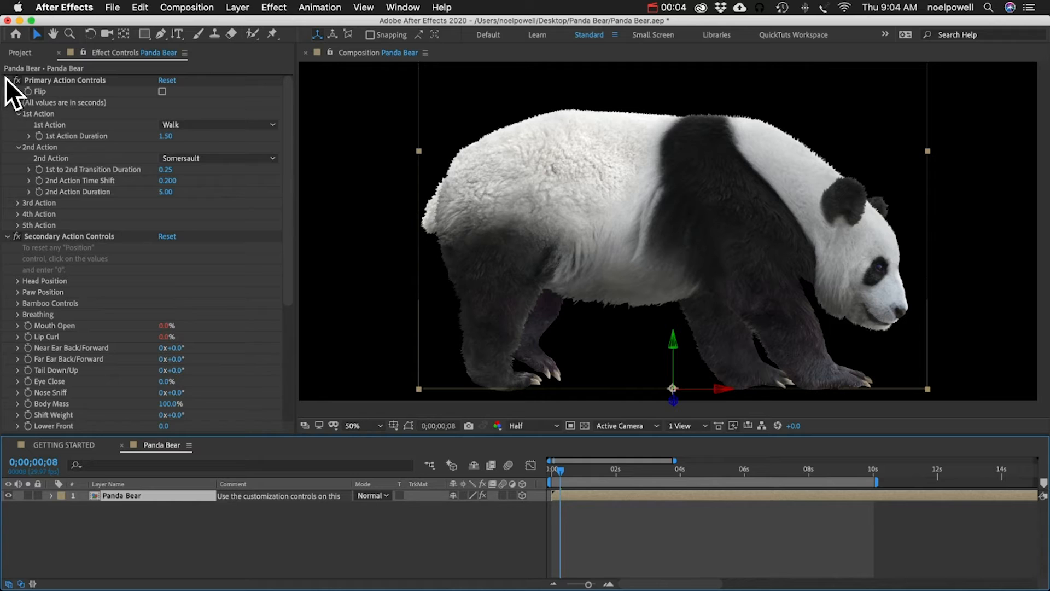
# - Reveal the Head Position settings and change the 1st Action to Stand in Primary Action Controls, leaving that effect collapsed
pyautogui.click(7, 80)
pyautogui.click(54, 91)
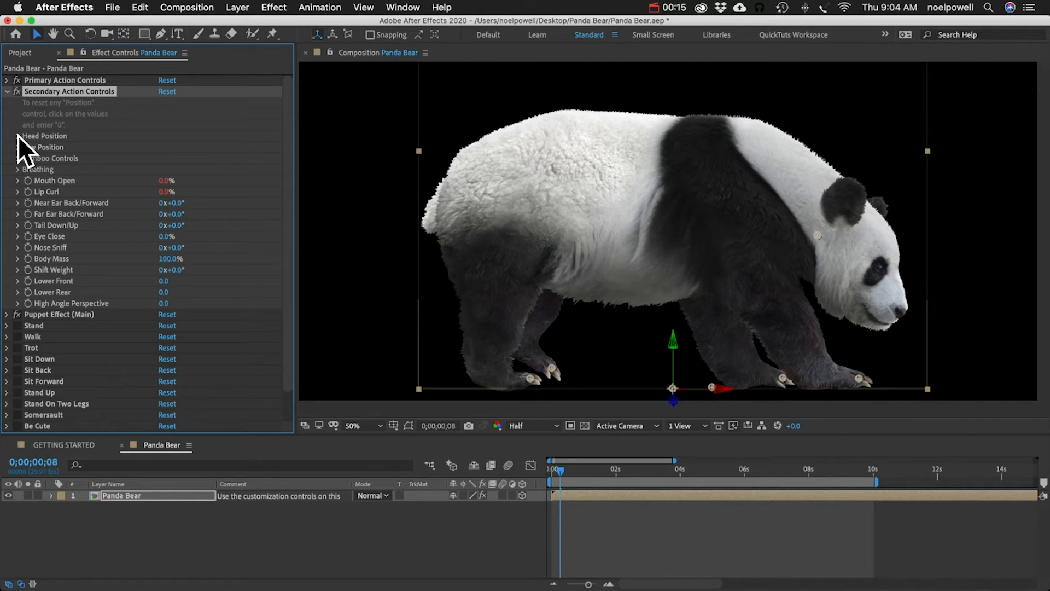
pyautogui.click(18, 136)
pyautogui.click(8, 80)
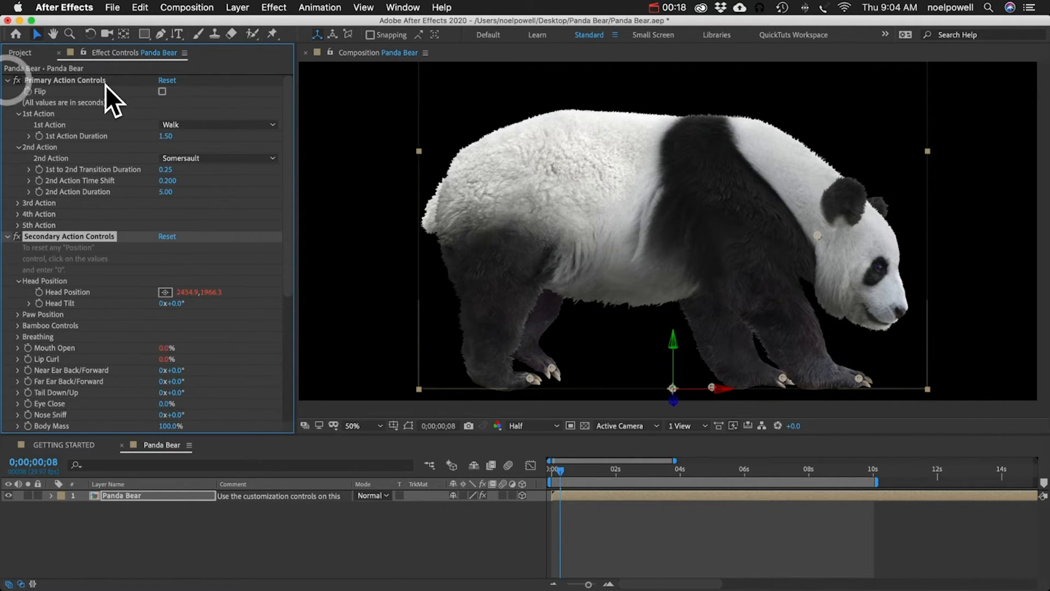
pyautogui.click(189, 126)
pyautogui.click(188, 137)
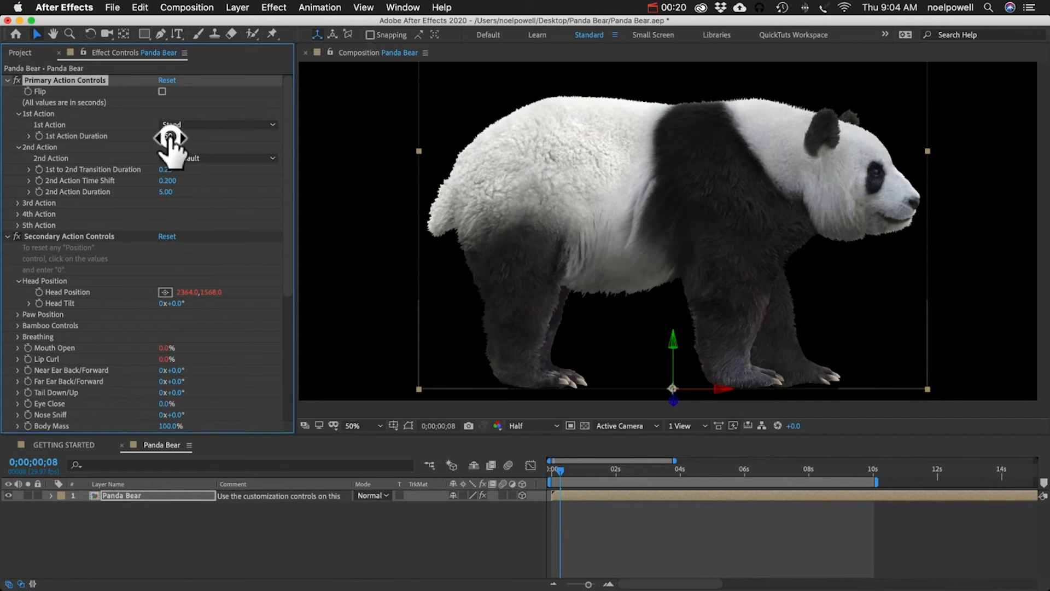
pyautogui.click(8, 80)
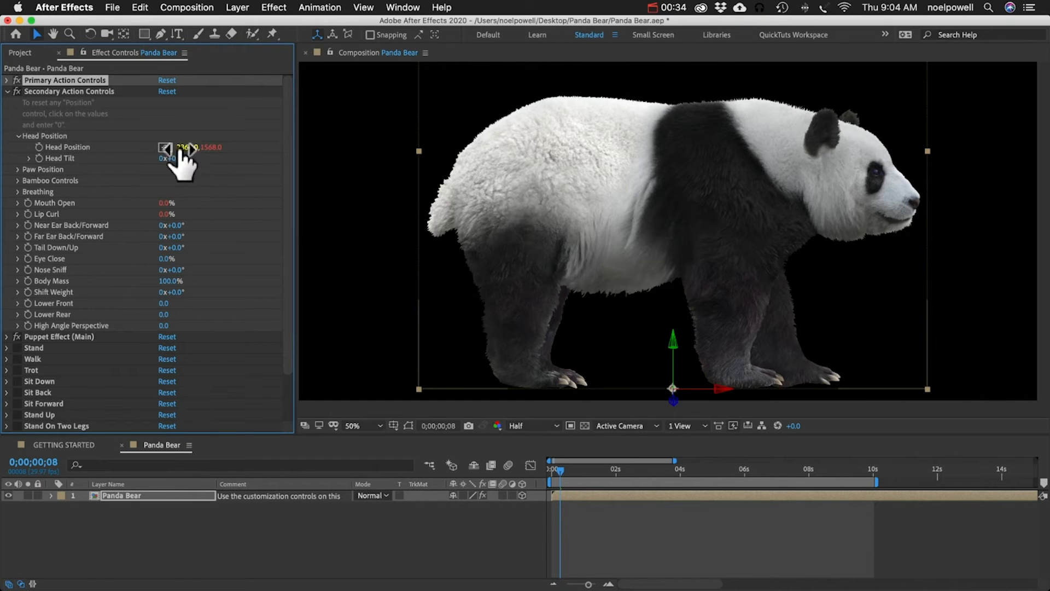
# - Raise the panda's head to about 2212, 1100 and set the Head Tilt to about -27°
pyautogui.moveTo(189, 148)
pyautogui.mouseDown()
pyautogui.moveTo(235, 149)
pyautogui.moveTo(175, 153)
pyautogui.moveTo(201, 152)
pyautogui.mouseUp()
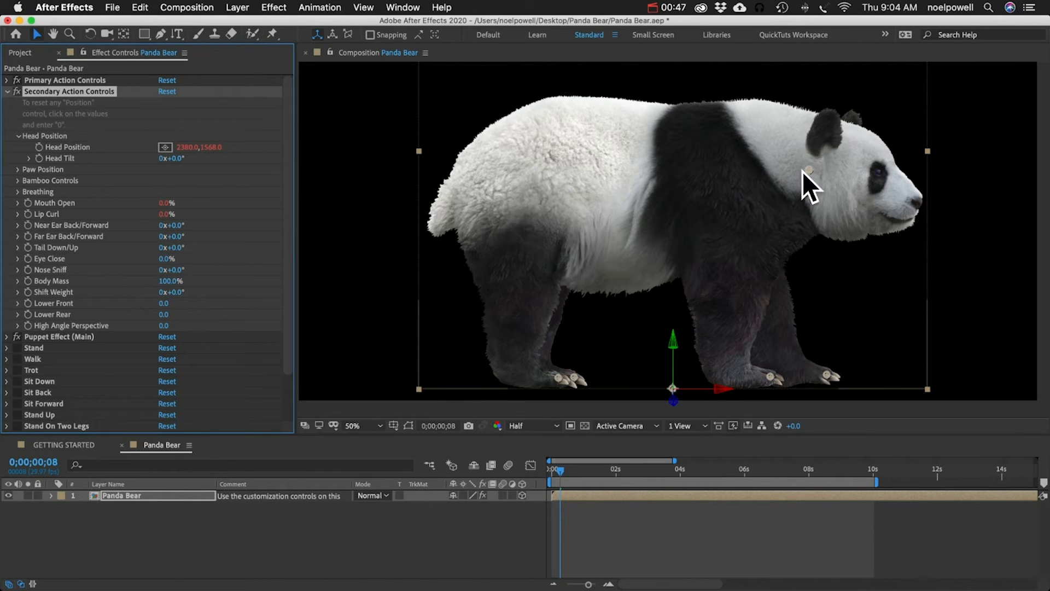
pyautogui.moveTo(812, 171); pyautogui.dragTo(782, 94)
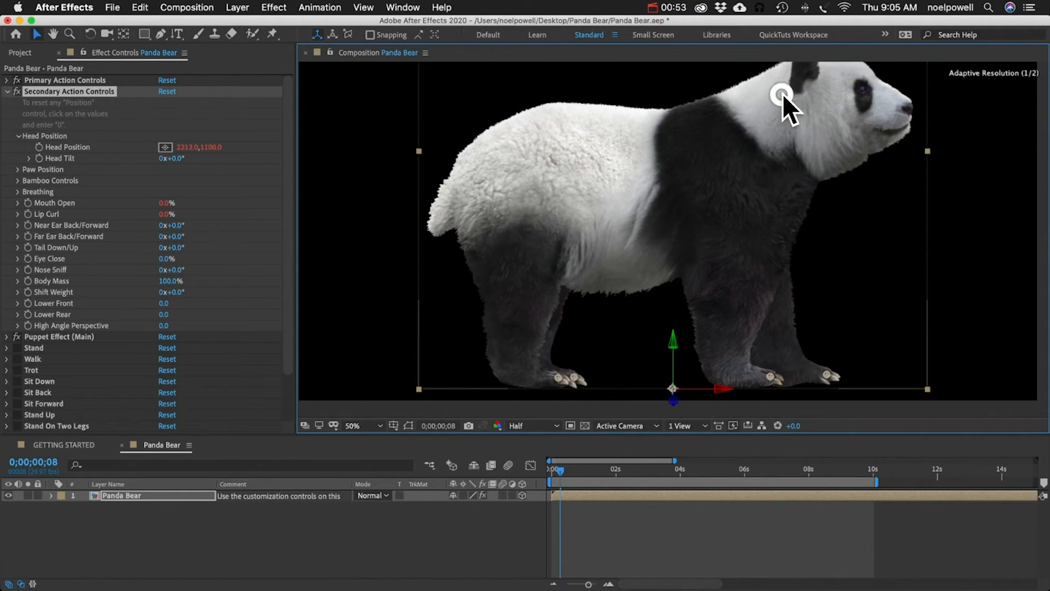
pyautogui.click(175, 157)
pyautogui.moveTo(175, 158); pyautogui.dragTo(161, 158)
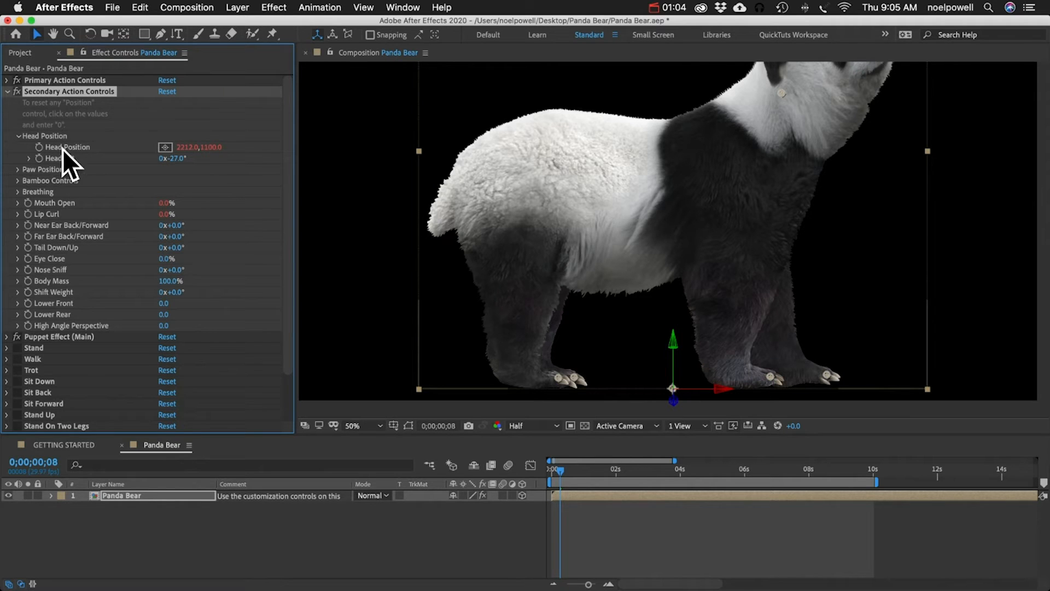
# - Reset the Head Position by entering 0, 0 and collapse the head settings
pyautogui.click(181, 147)
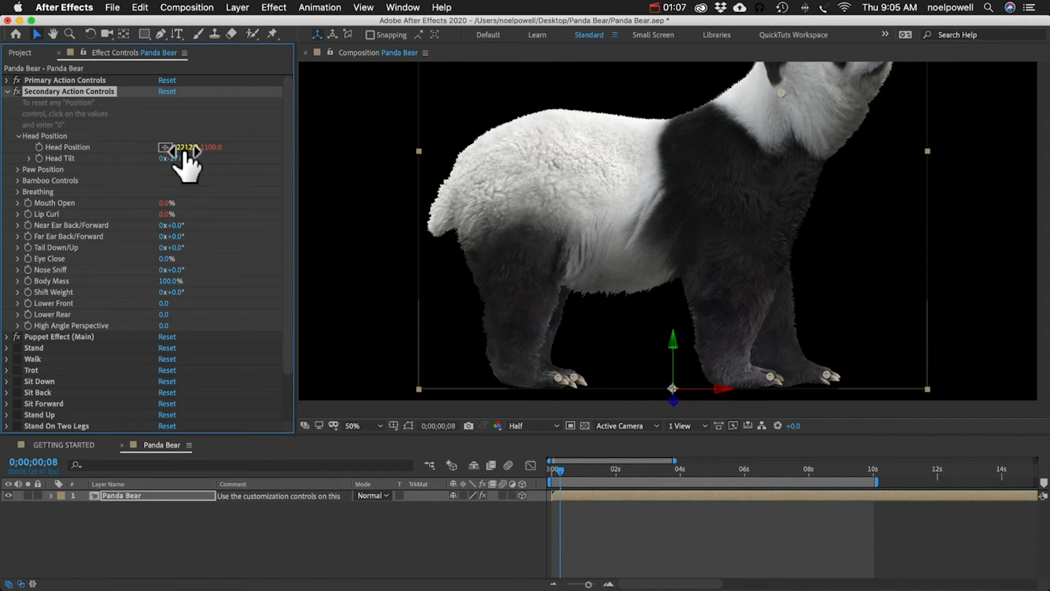
pyautogui.write('0')
pyautogui.press('Tab')
pyautogui.write('0')
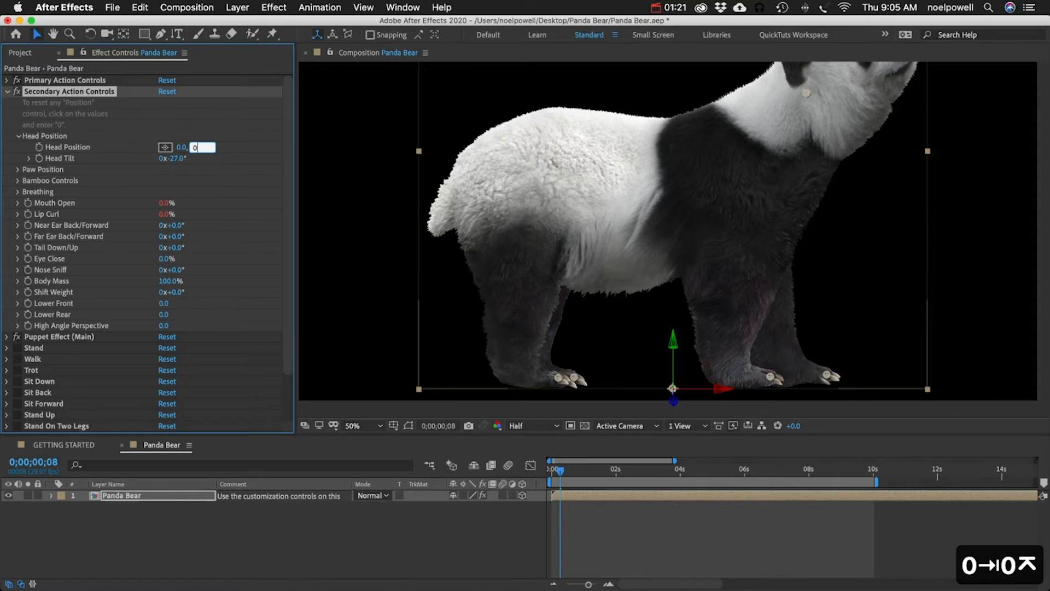
pyautogui.press('Return')
pyautogui.click(18, 136)
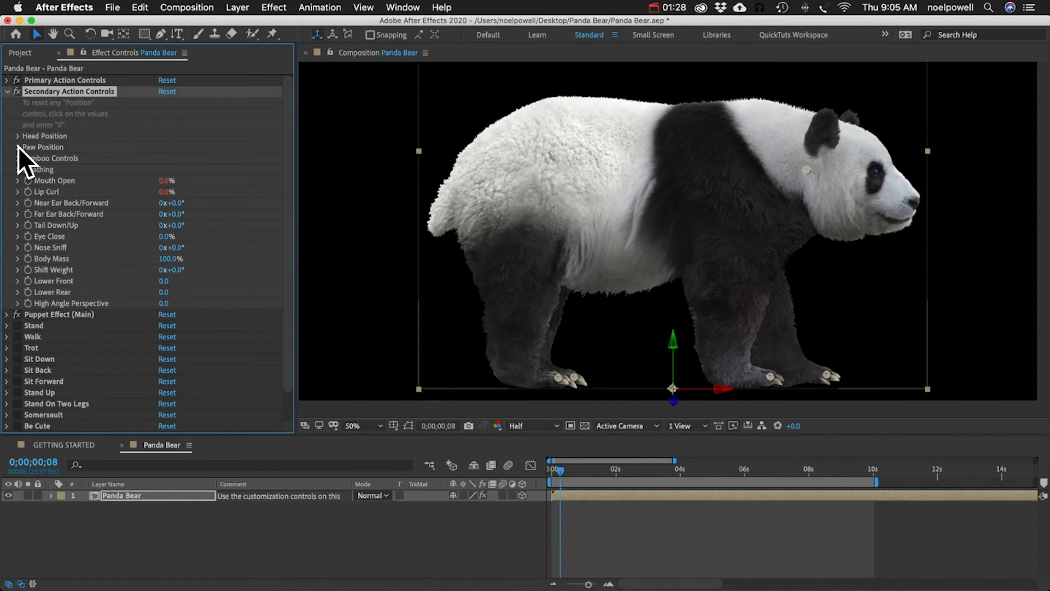
# - Reveal the Paw Position settings, move the hind near paw backward to about 778, 2832 and collapse the settings again
pyautogui.click(18, 147)
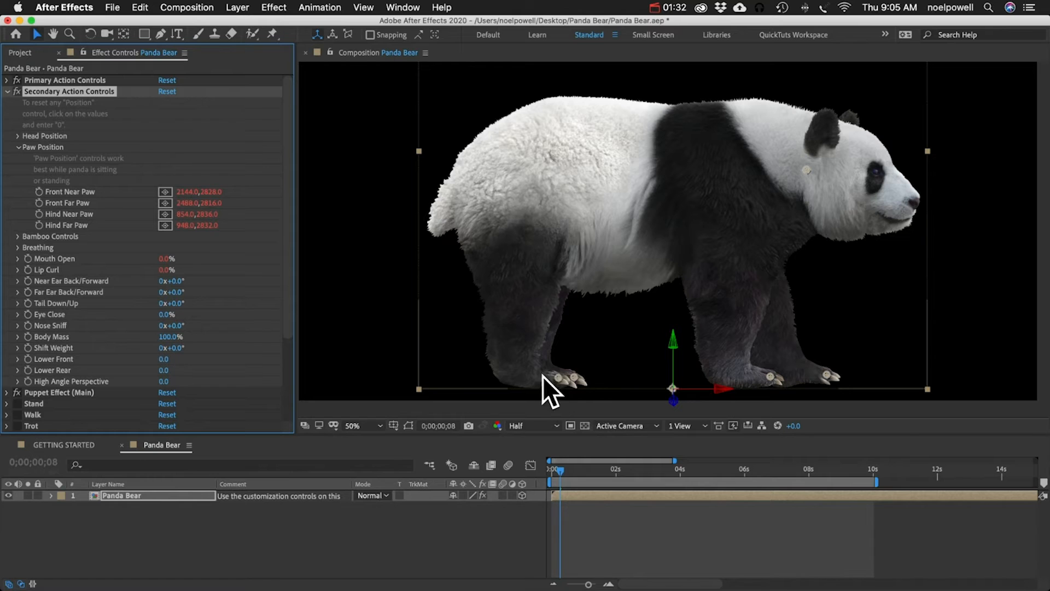
pyautogui.moveTo(560, 378)
pyautogui.mouseDown()
pyautogui.moveTo(486, 392)
pyautogui.moveTo(630, 371)
pyautogui.moveTo(667, 284)
pyautogui.moveTo(546, 377)
pyautogui.mouseUp()
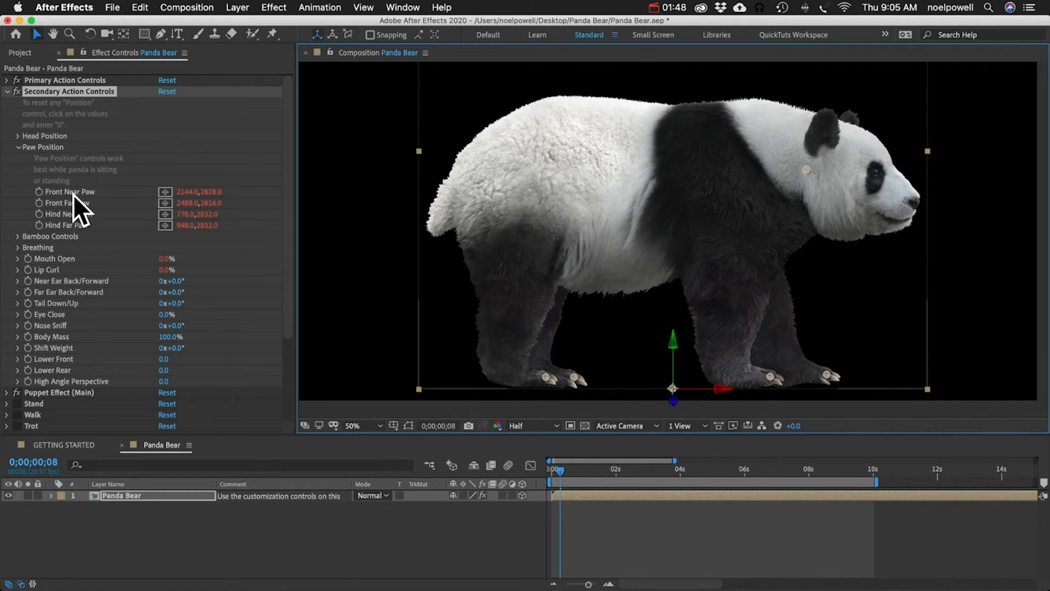
pyautogui.click(17, 147)
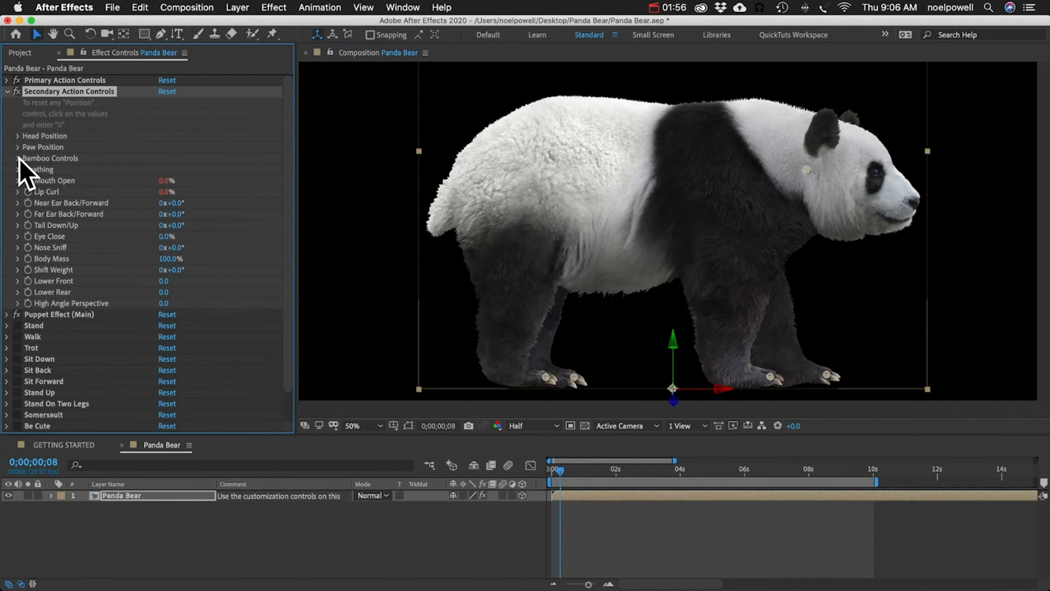
# - Reveal the Bamboo Controls settings and change the 1st Action to Eat Bamboo
pyautogui.click(19, 158)
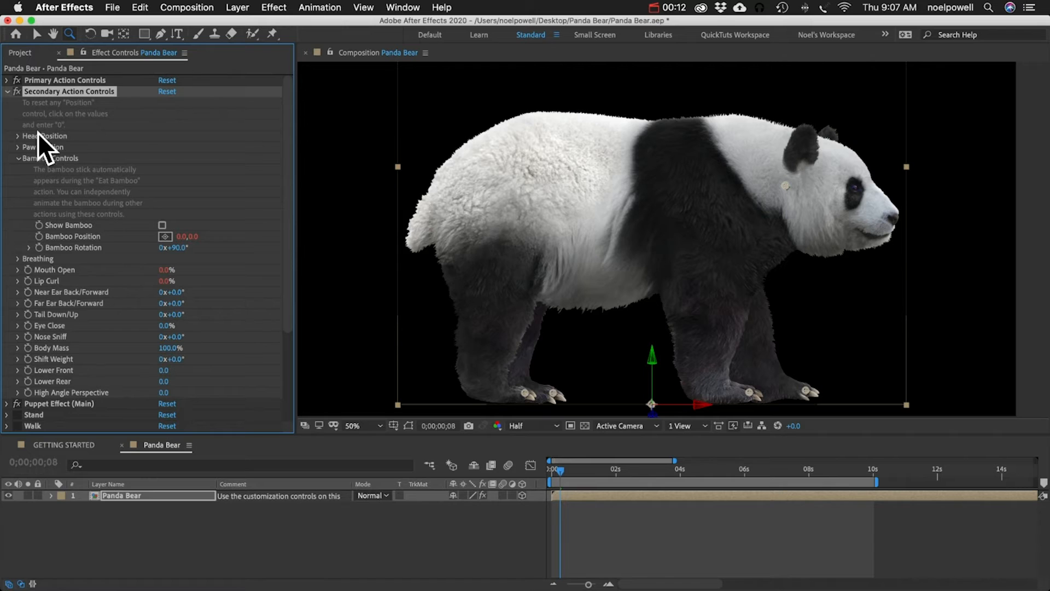
pyautogui.click(8, 80)
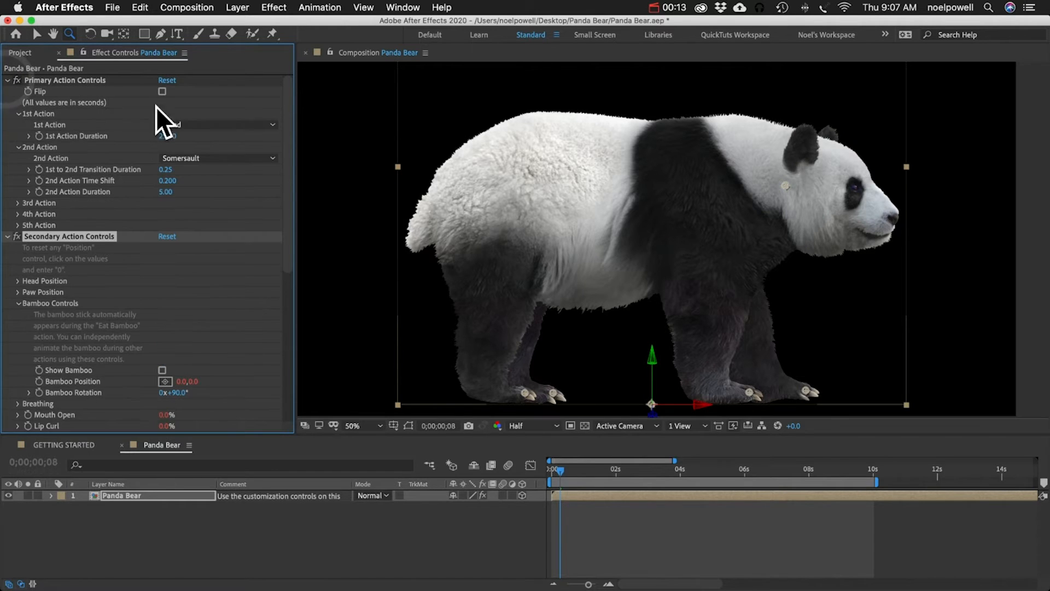
pyautogui.click(182, 126)
pyautogui.click(202, 260)
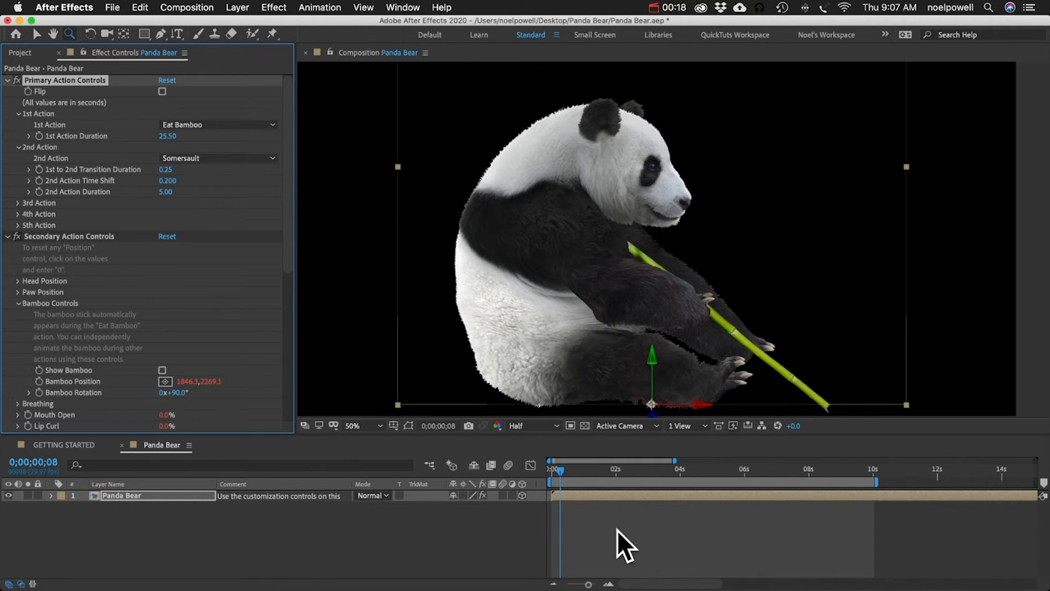
# - Preview the Eat Bamboo animation from near the start and scrub to 0;00;00;10 to examine the bamboo alongside its controls
pyautogui.moveTo(558, 475); pyautogui.dragTo(554, 474)
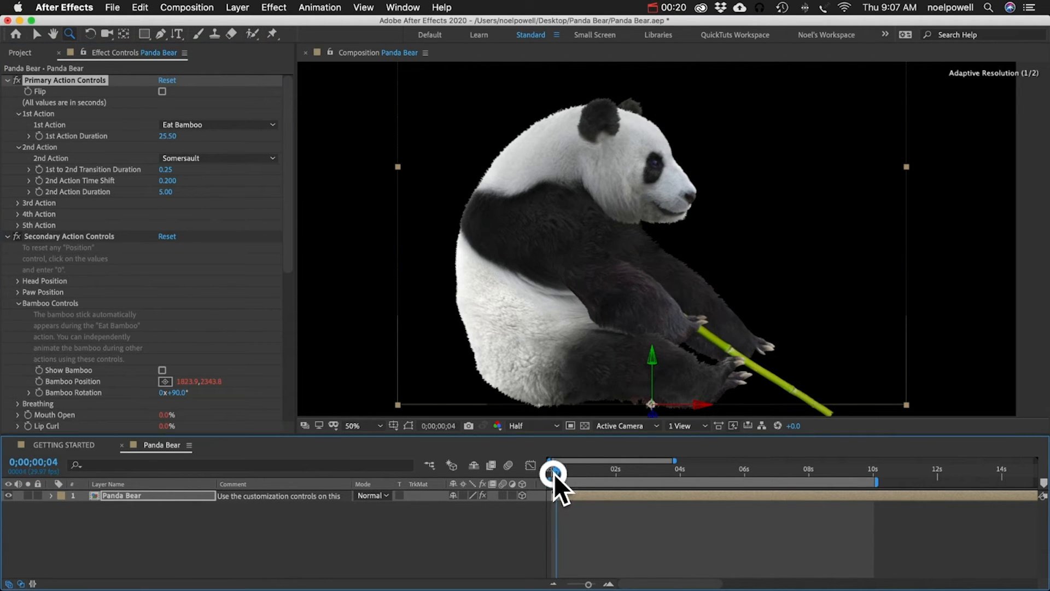
pyautogui.press('space')
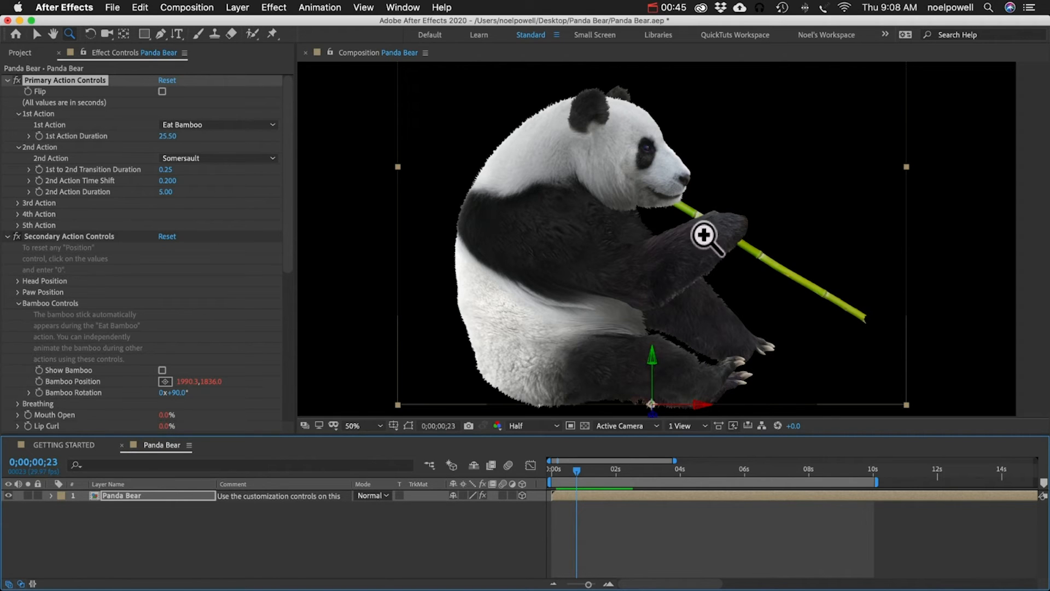
pyautogui.moveTo(577, 470)
pyautogui.mouseDown()
pyautogui.moveTo(547, 474)
pyautogui.moveTo(561, 473)
pyautogui.mouseUp()
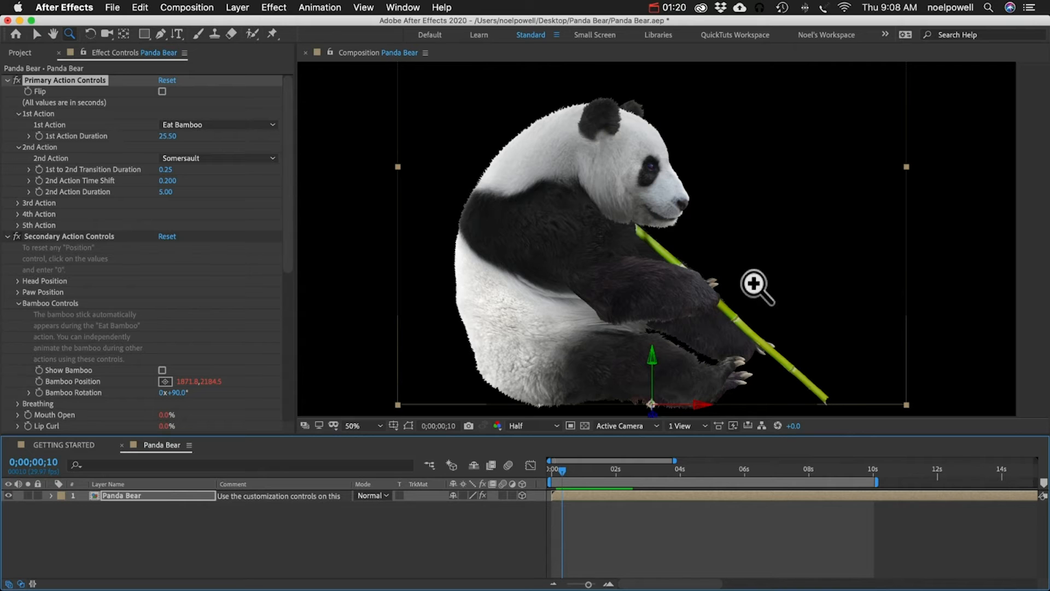
pyautogui.scroll(-3, 54, 298)
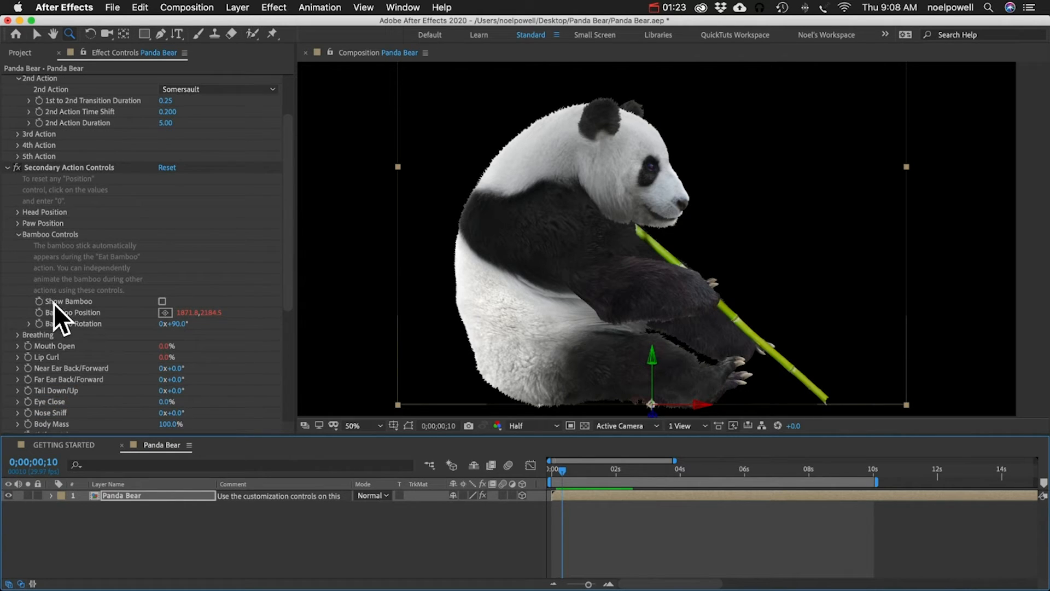
# - Change the 1st Action to Stand in the Primary Action Controls
pyautogui.scroll(3, 155, 102)
pyautogui.click(184, 125)
pyautogui.click(185, 136)
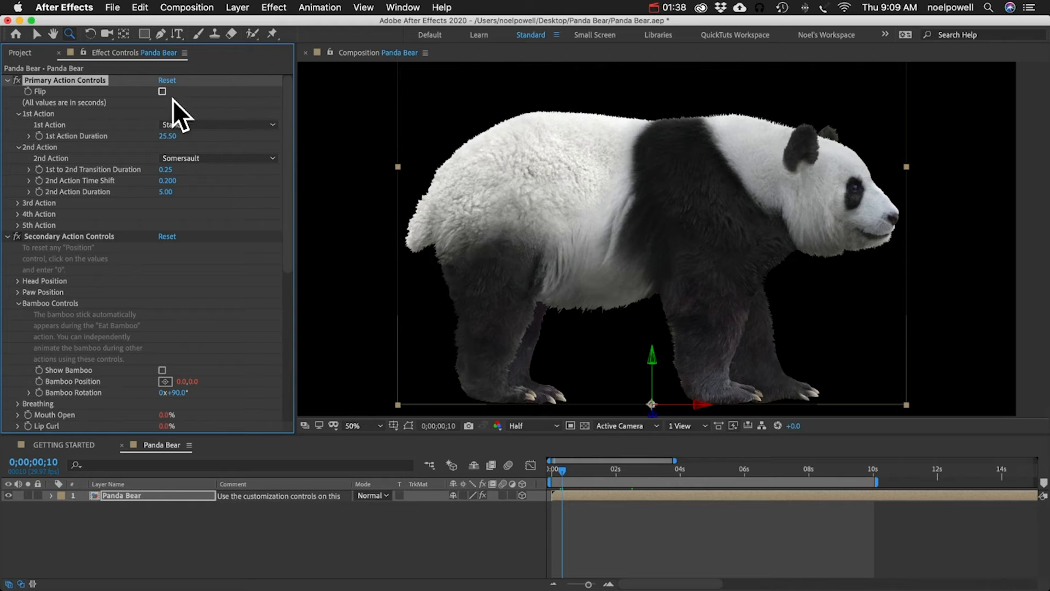
# - Turn on Show Bamboo, move the bamboo horizontally to about 1405, 0 and set its rotation to about 188°
pyautogui.keyDown('alt'); pyautogui.click(626, 244); pyautogui.keyUp('alt')
pyautogui.moveTo(656, 211); pyautogui.dragTo(640, 258)
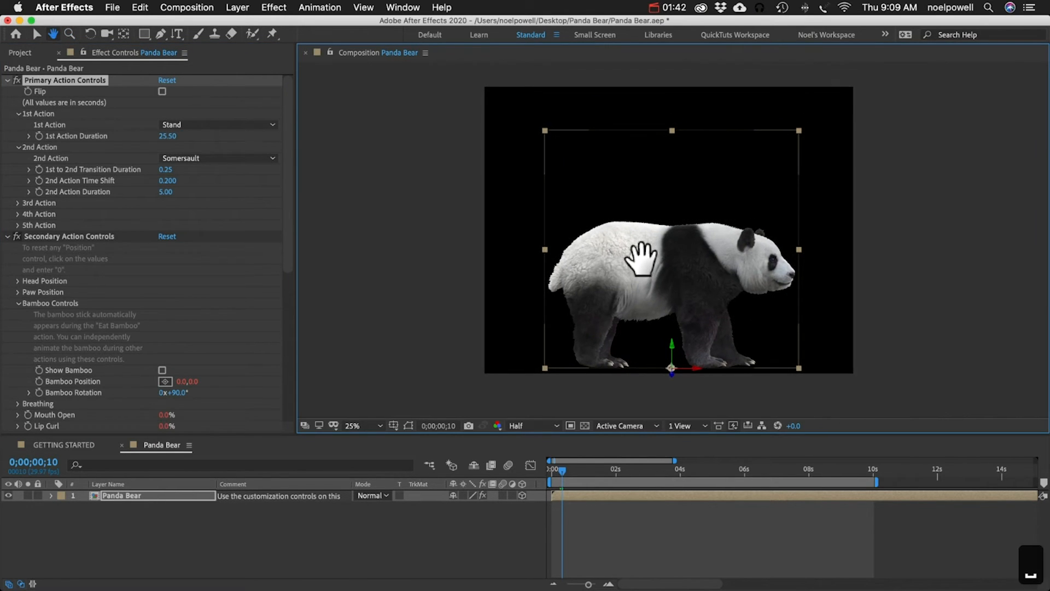
pyautogui.click(162, 369)
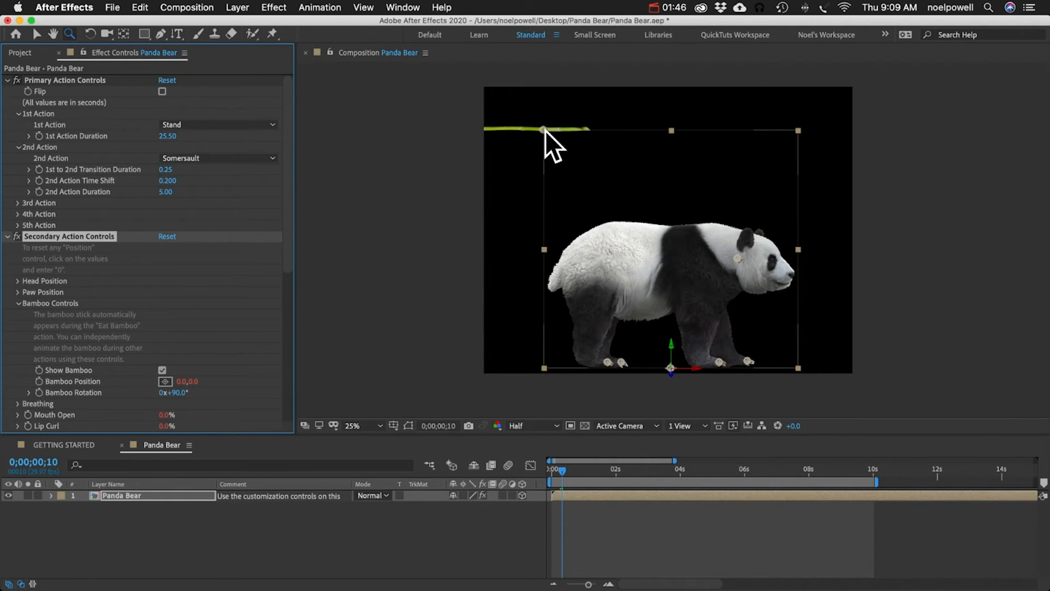
pyautogui.moveTo(181, 383); pyautogui.dragTo(195, 293)
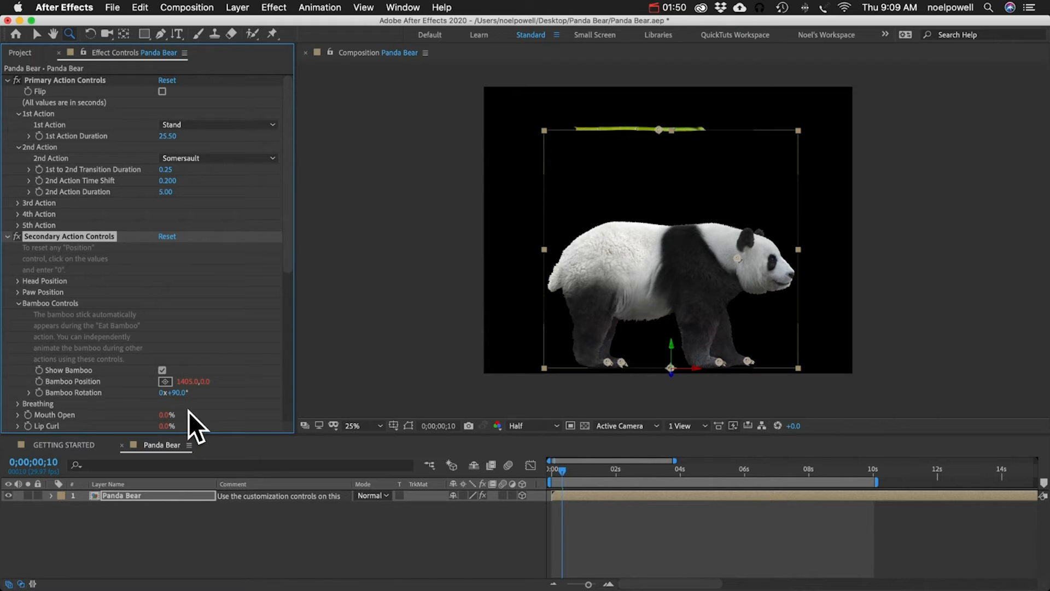
pyautogui.moveTo(182, 394); pyautogui.dragTo(247, 394)
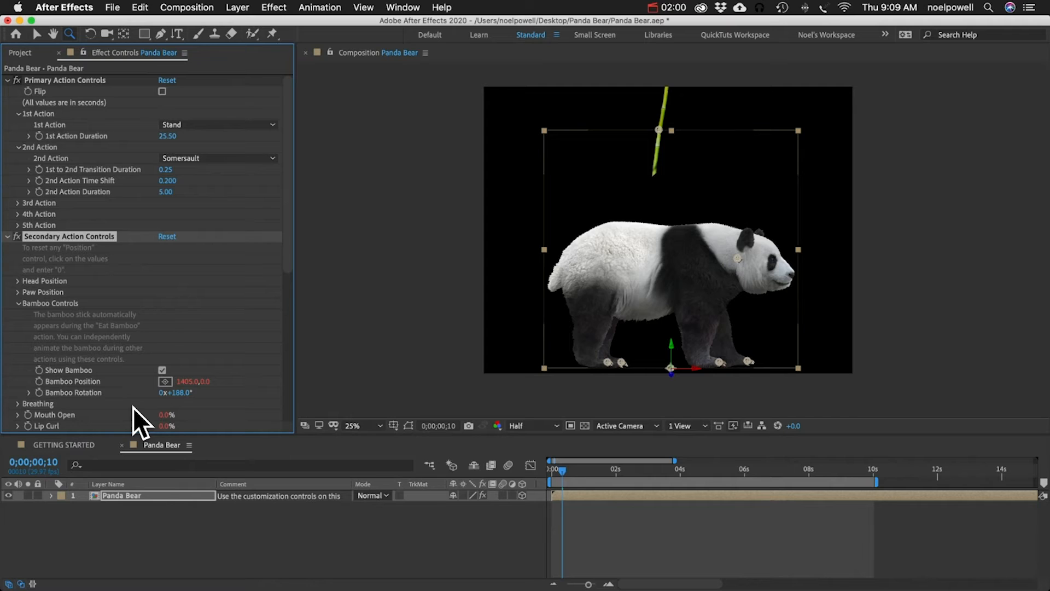
# - Reset the Bamboo Position to 0, 0, hide the bamboo and collapse its settings
pyautogui.click(189, 382)
pyautogui.write('0')
pyautogui.press('Return')
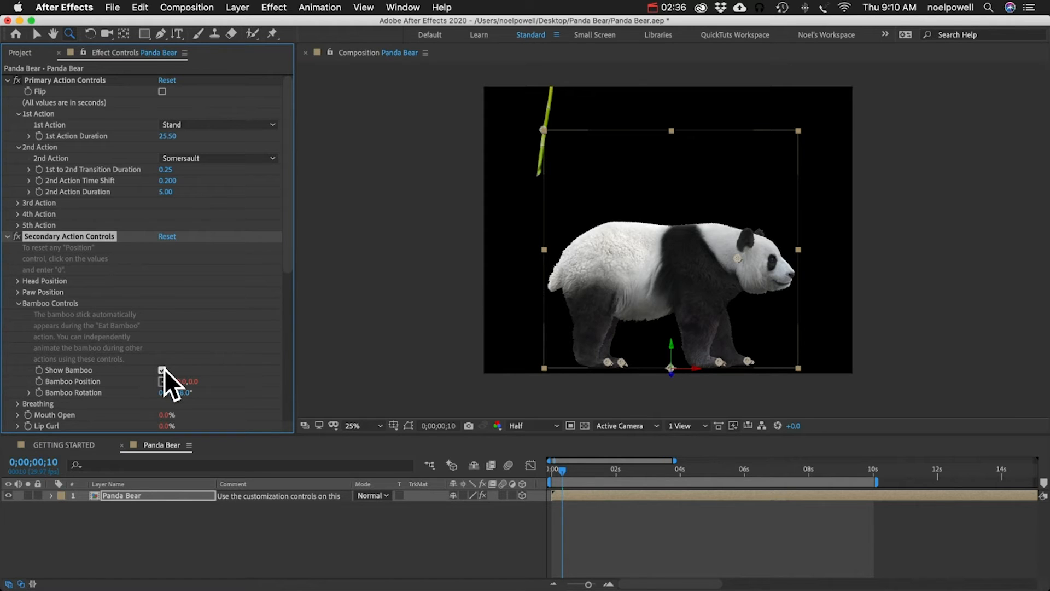
pyautogui.click(162, 369)
pyautogui.click(20, 303)
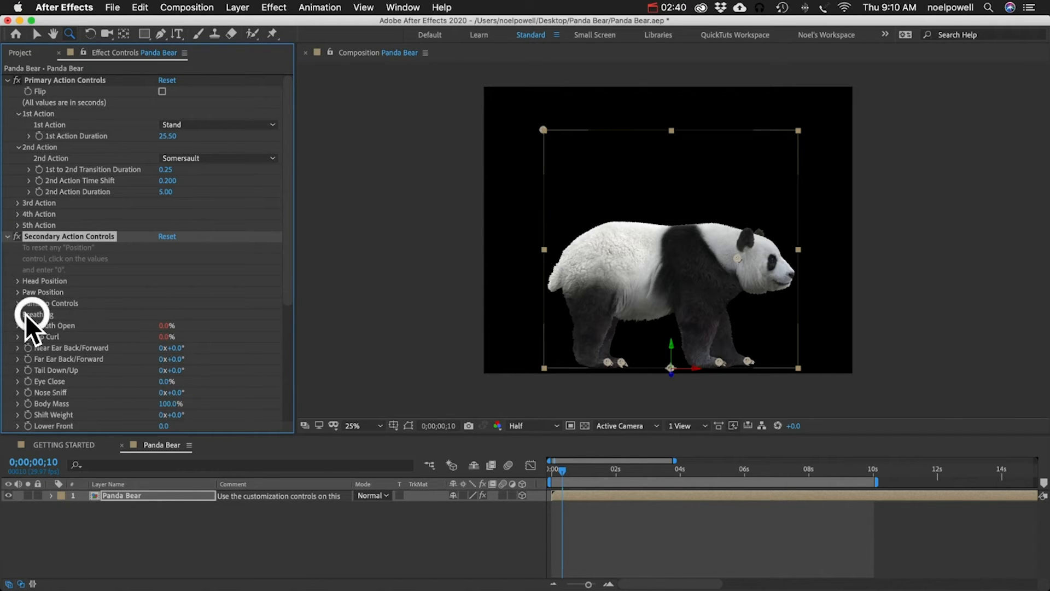
# - Reveal the Breathing settings, preview the standing panda from the start to examine its breathing, and collapse the settings
pyautogui.click(17, 314)
pyautogui.click(541, 469)
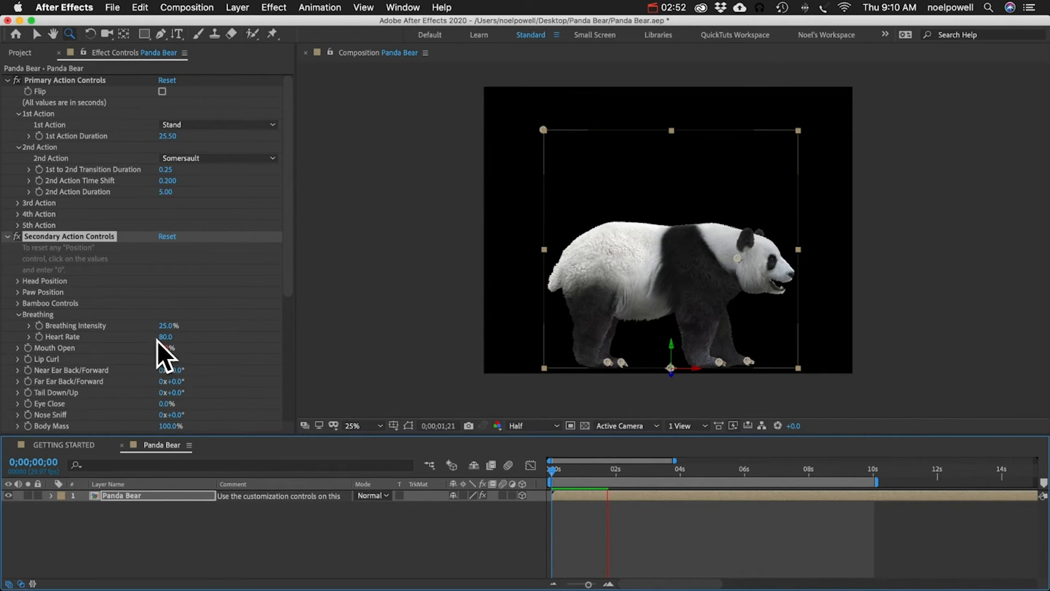
pyautogui.click(19, 314)
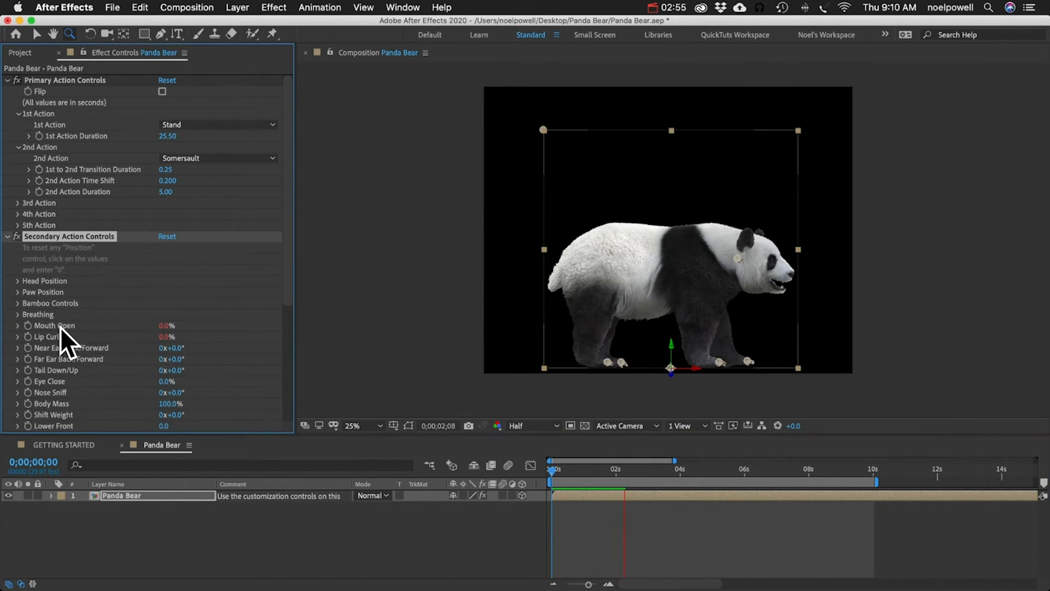
# - Set Mouth Open to 95% and Lip Curl to 24.5% to make the panda bare its teeth
pyautogui.moveTo(164, 325); pyautogui.dragTo(215, 325)
pyautogui.click(668, 278)
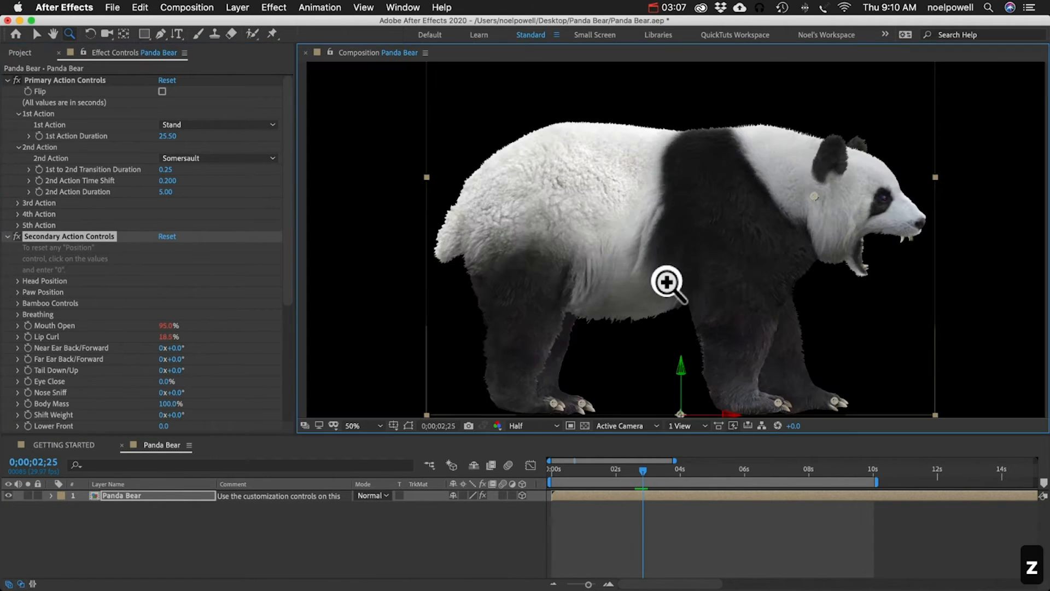
pyautogui.moveTo(165, 336); pyautogui.dragTo(92, 336)
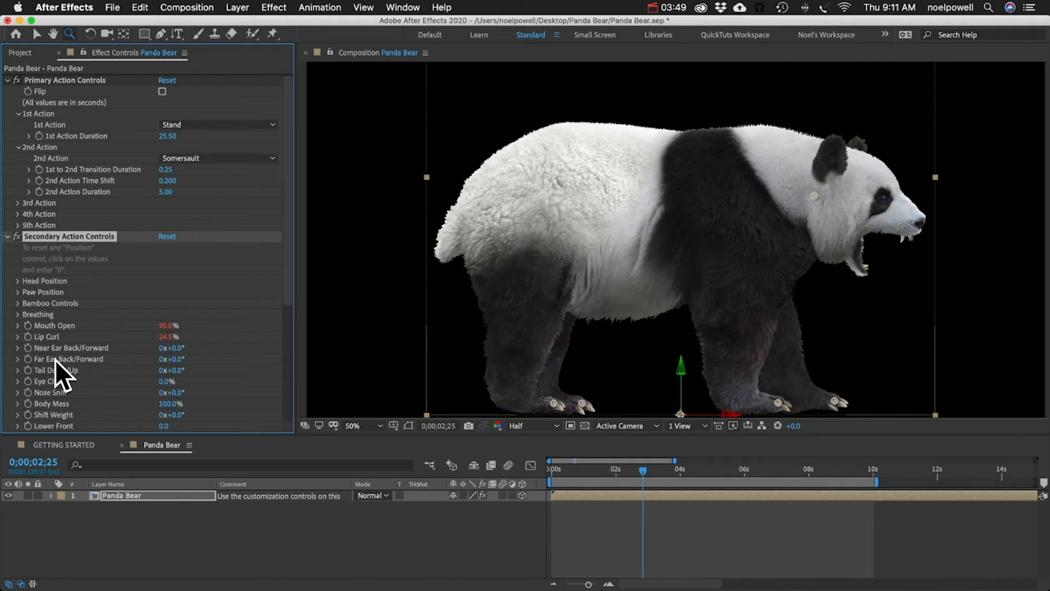
# - Set Near Ear to -42°, Far Ear to -19°, Tail to +11°, Eye Close to 100%, Nose Sniff to -9°, Body Mass to 135% and try Shift Weight
pyautogui.moveTo(167, 349)
pyautogui.mouseDown()
pyautogui.moveTo(205, 350)
pyautogui.moveTo(135, 353)
pyautogui.moveTo(206, 366)
pyautogui.moveTo(151, 349)
pyautogui.mouseUp()
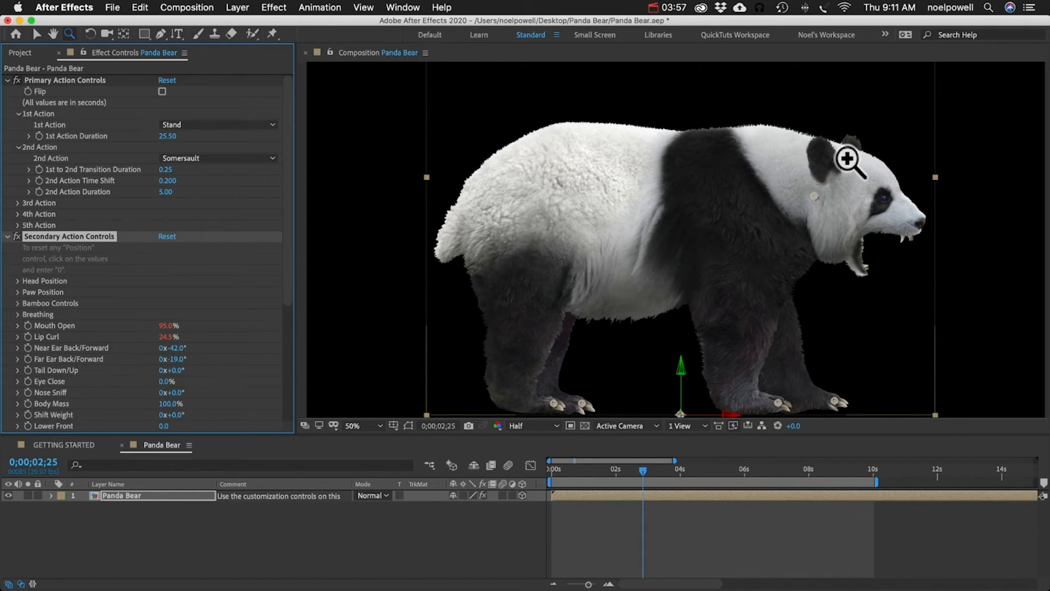
pyautogui.moveTo(180, 370); pyautogui.dragTo(181, 370)
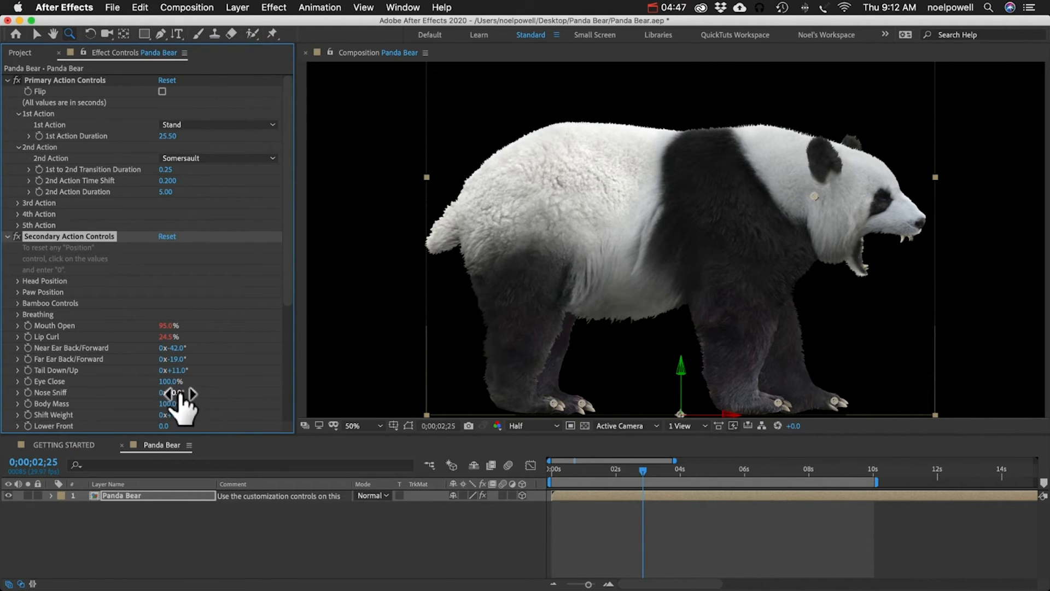
pyautogui.moveTo(180, 393); pyautogui.dragTo(192, 417)
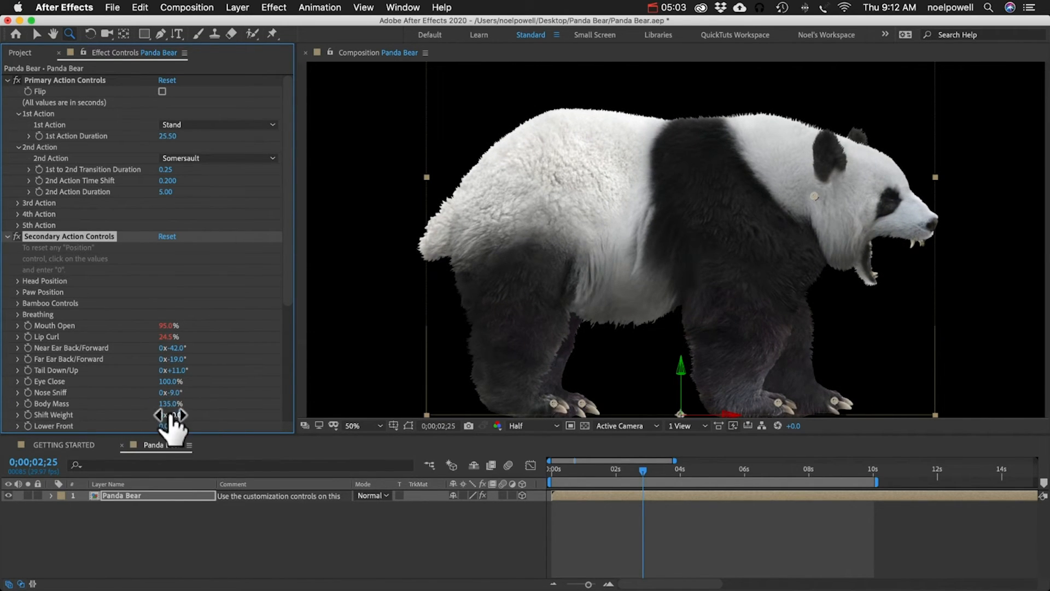
pyautogui.moveTo(164, 415); pyautogui.dragTo(492, 387)
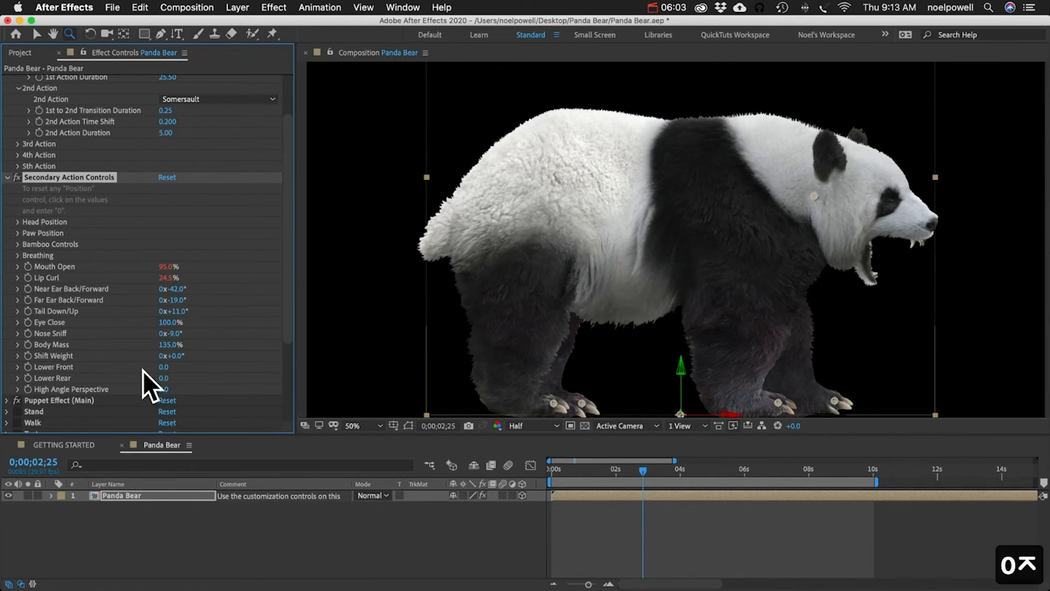
# - Crouch the panda with Lower Front at 188 and Lower Rear at 231, and set High Angle Perspective to 220
pyautogui.moveTo(164, 367); pyautogui.dragTo(293, 379)
pyautogui.moveTo(163, 378); pyautogui.dragTo(305, 369)
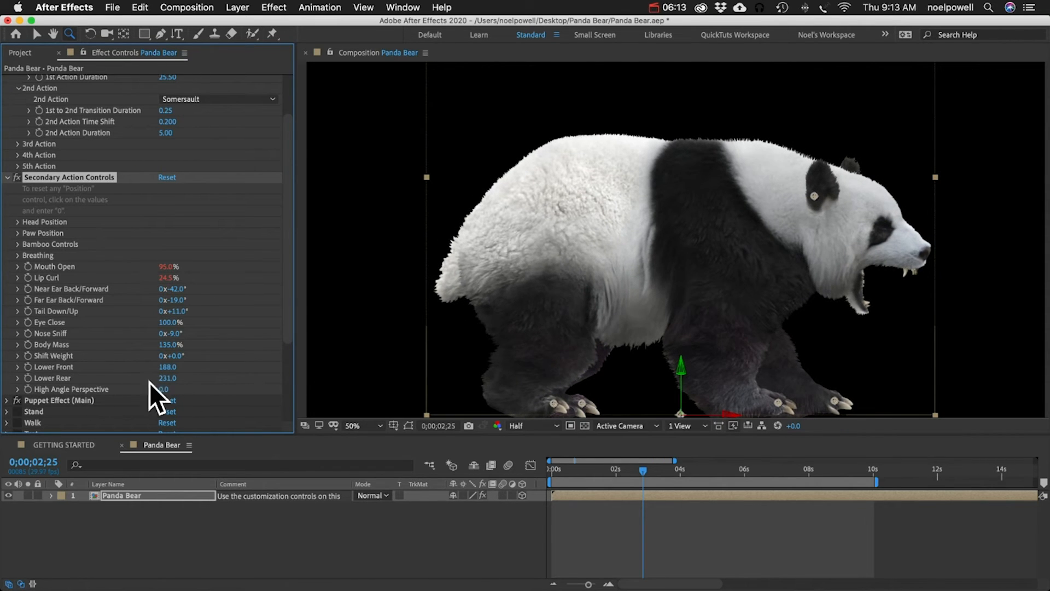
pyautogui.click(168, 389)
pyautogui.moveTo(170, 390); pyautogui.dragTo(274, 391)
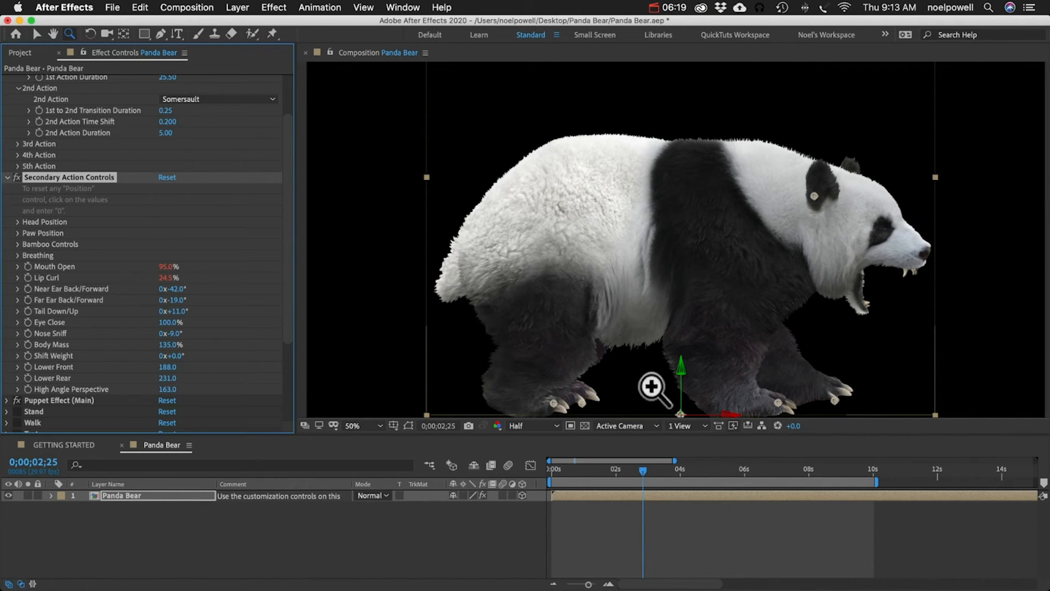
pyautogui.moveTo(167, 389); pyautogui.dragTo(208, 387)
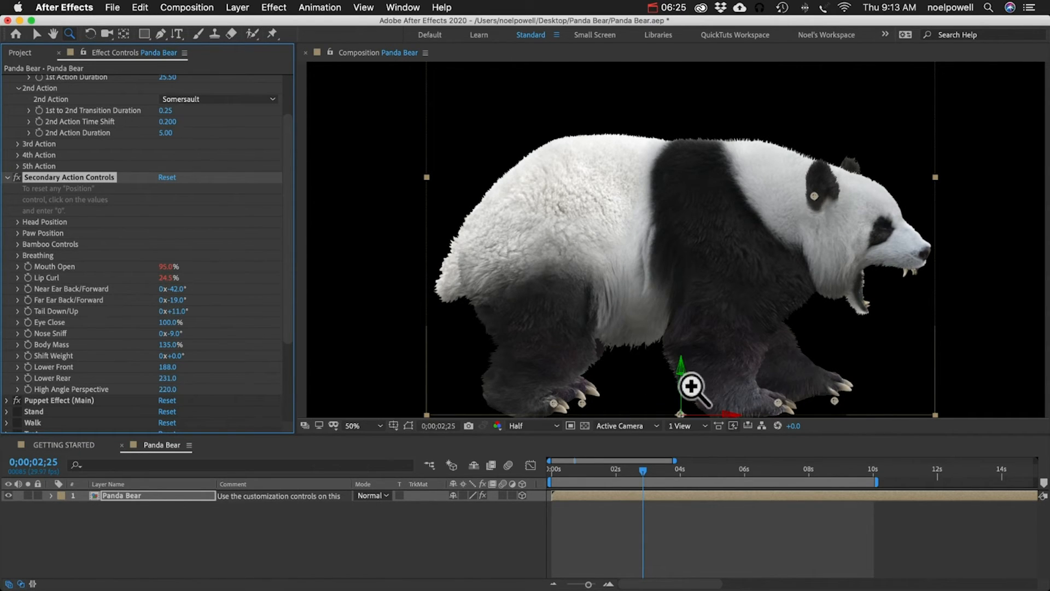
# - Review the secondary controls, the available 1st Action choices and the 2nd Action settings, leaving Walk as the 1st Action
pyautogui.press('v')
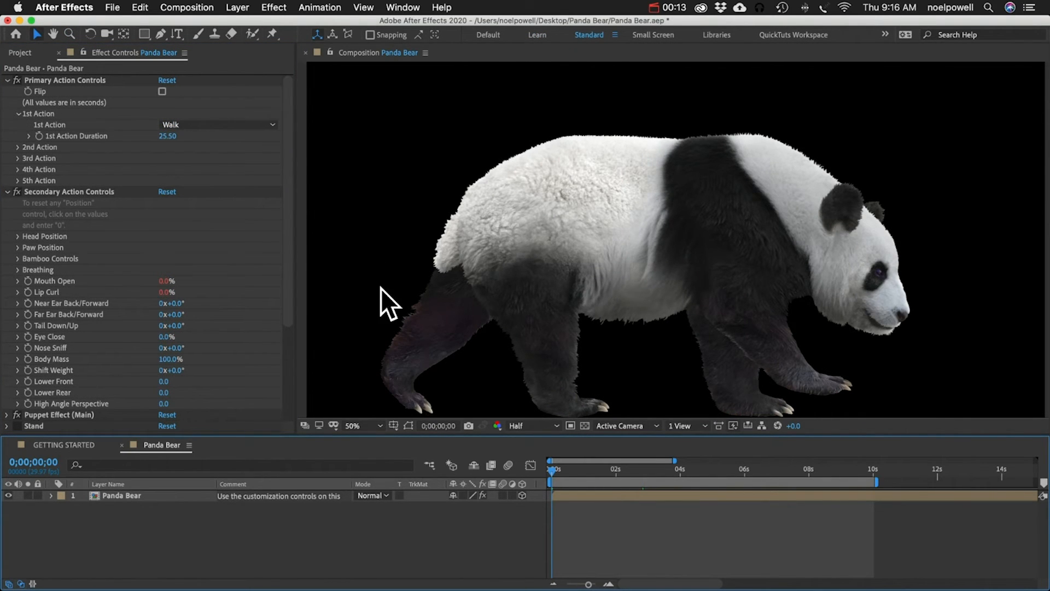
pyautogui.scroll(-3, 51, 346)
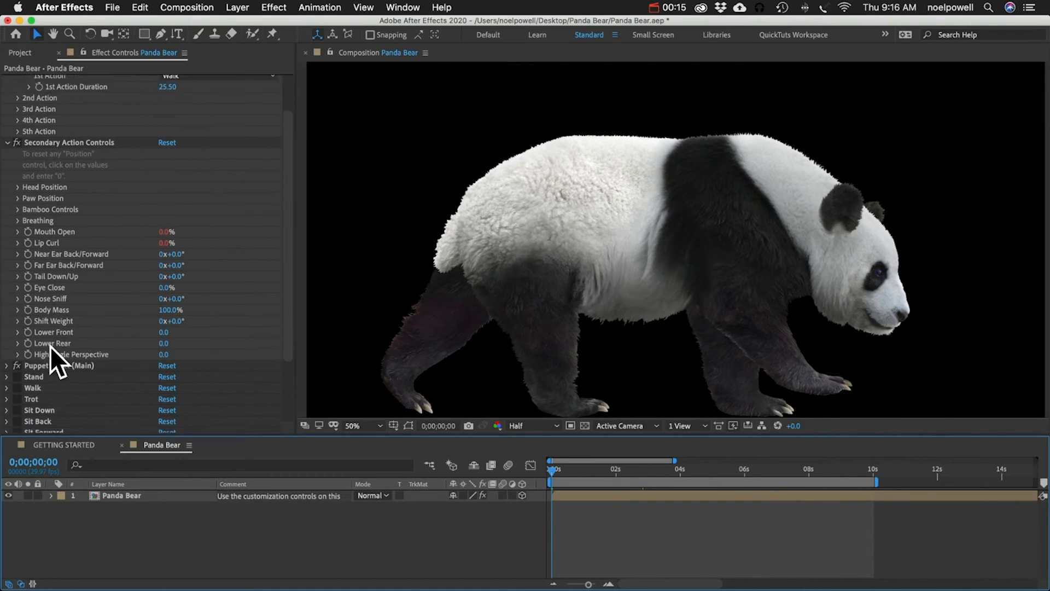
pyautogui.scroll(3, 50, 346)
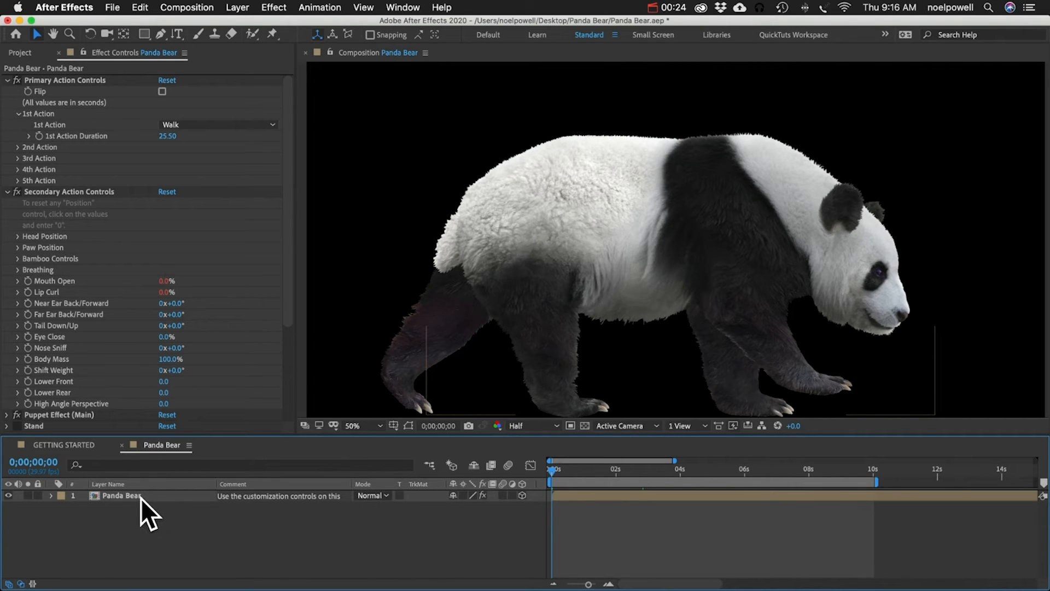
pyautogui.click(183, 124)
pyautogui.click(180, 128)
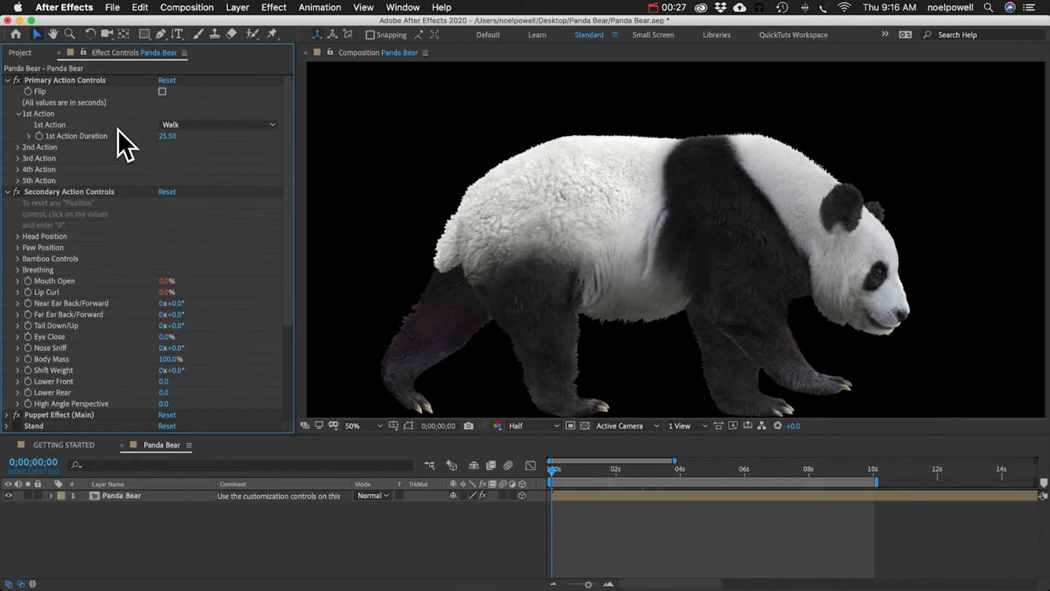
pyautogui.click(17, 146)
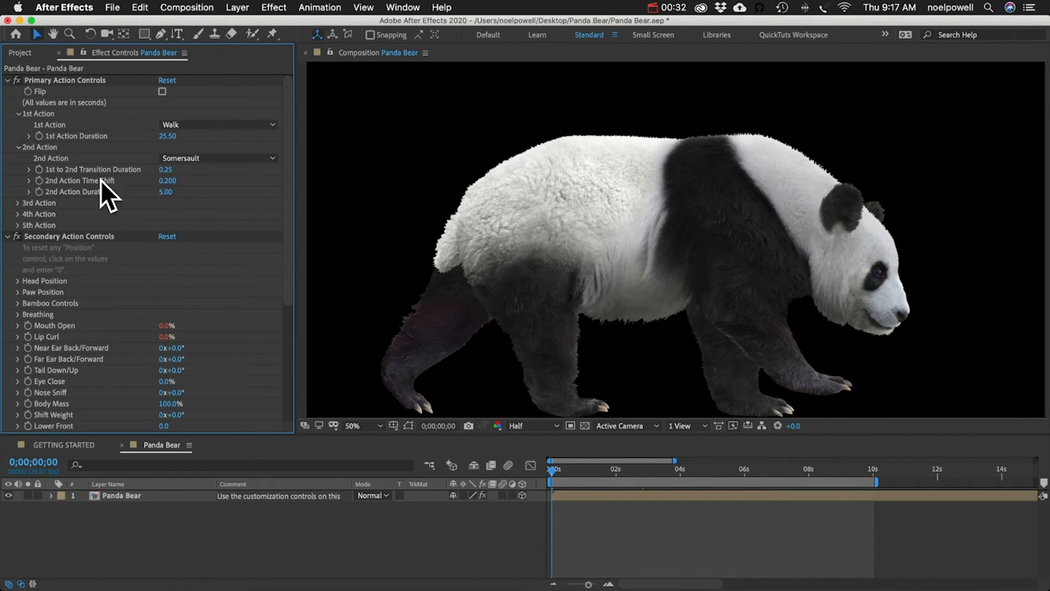
pyautogui.click(15, 147)
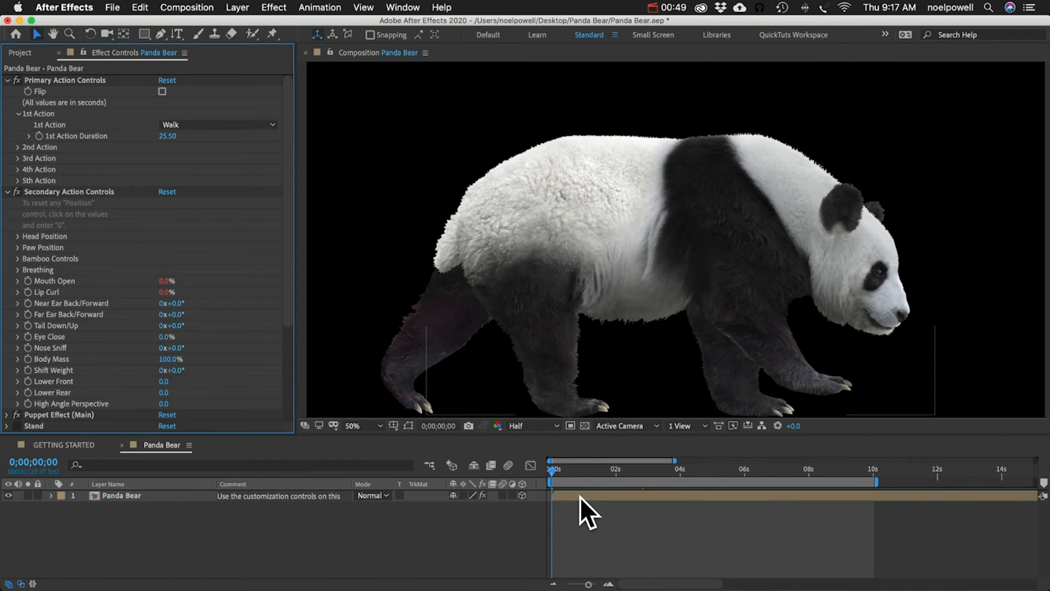
# - Try sliding the Panda Bear layer slightly earlier in the timeline, and undo the move
pyautogui.moveTo(572, 497); pyautogui.dragTo(569, 496)
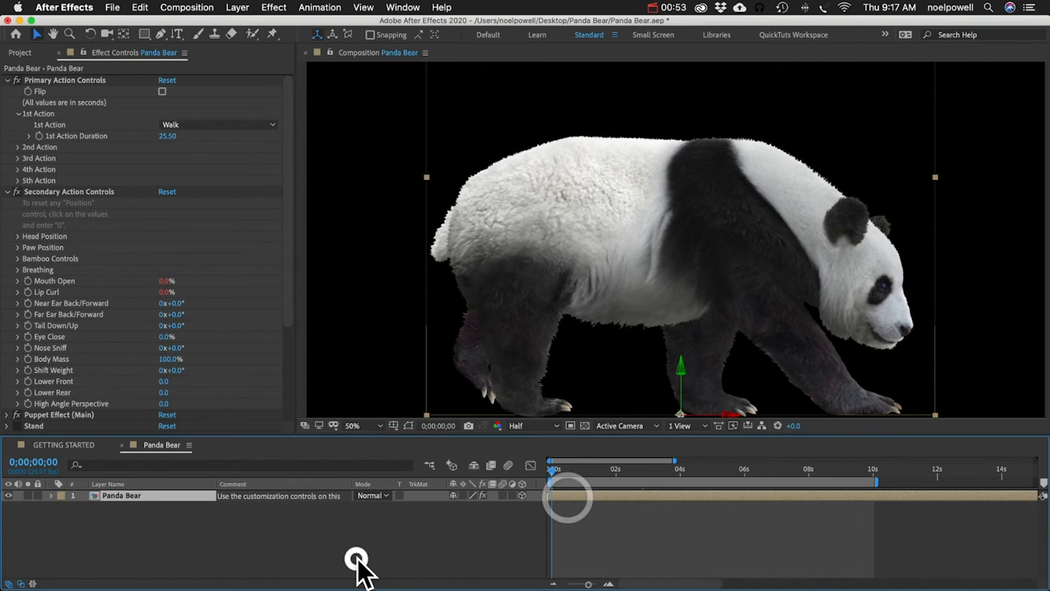
pyautogui.click(356, 558)
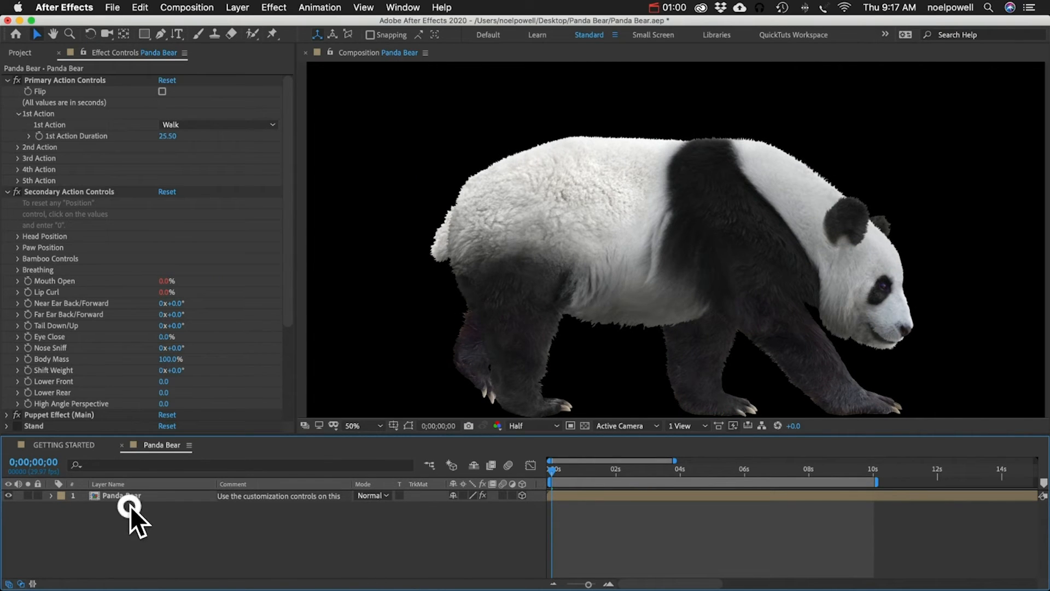
pyautogui.press('super+z')
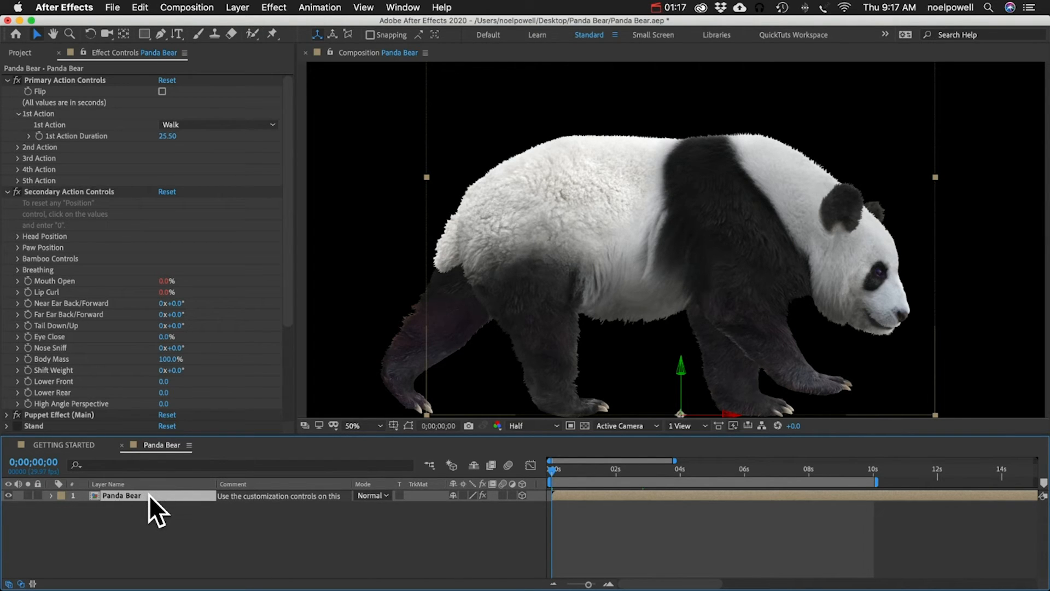
# - Reveal all keyframed properties of the Panda Bear layer and enlarge the timeline to examine the keyframes of each action
pyautogui.press('u')
pyautogui.moveTo(215, 437); pyautogui.dragTo(209, 189)
pyautogui.scroll(-20, 649, 410)
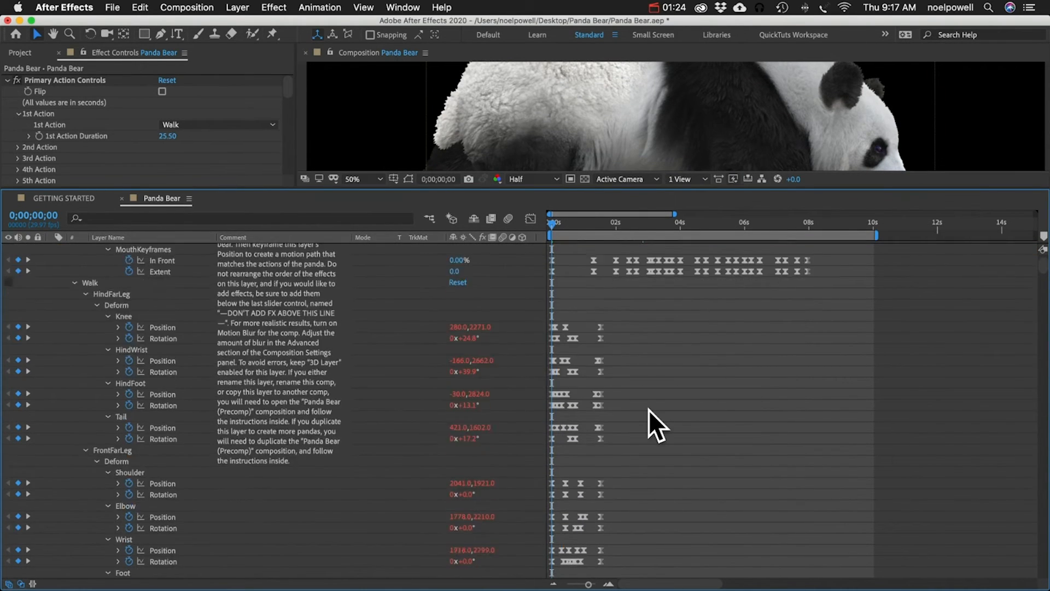
pyautogui.scroll(20, 648, 409)
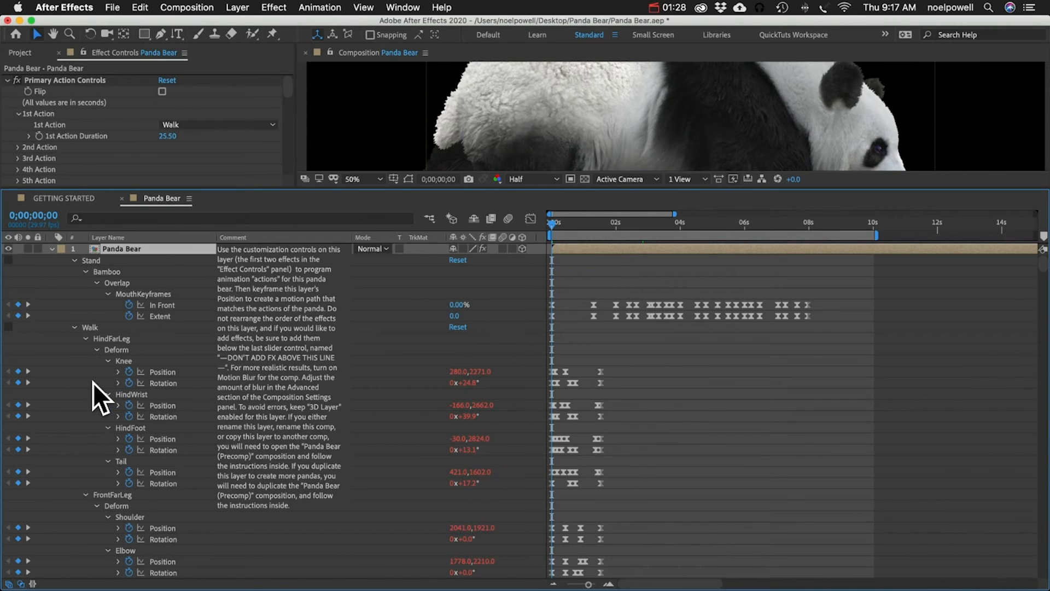
# - Collapse the Stand effect, select all the Walk keyframes and stretch them proportionally to end slightly past 2 seconds
pyautogui.click(76, 260)
pyautogui.click(91, 271)
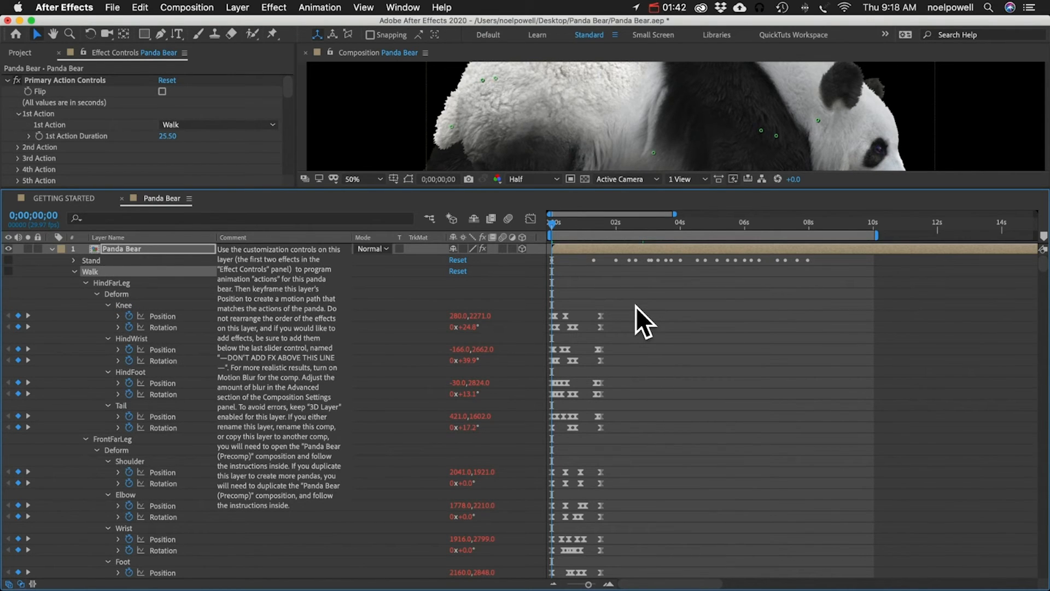
pyautogui.moveTo(635, 306); pyautogui.dragTo(550, 475)
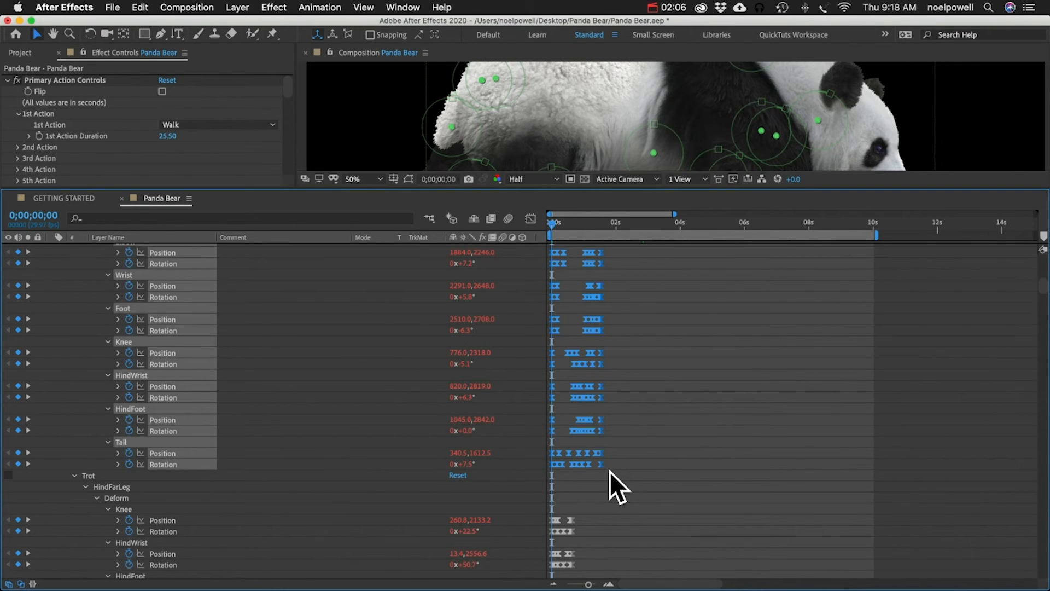
pyautogui.moveTo(602, 464)
pyautogui.moveTo(601, 385)
pyautogui.mouseDown()
pyautogui.moveTo(692, 384)
pyautogui.moveTo(585, 386)
pyautogui.moveTo(619, 386)
pyautogui.mouseUp()
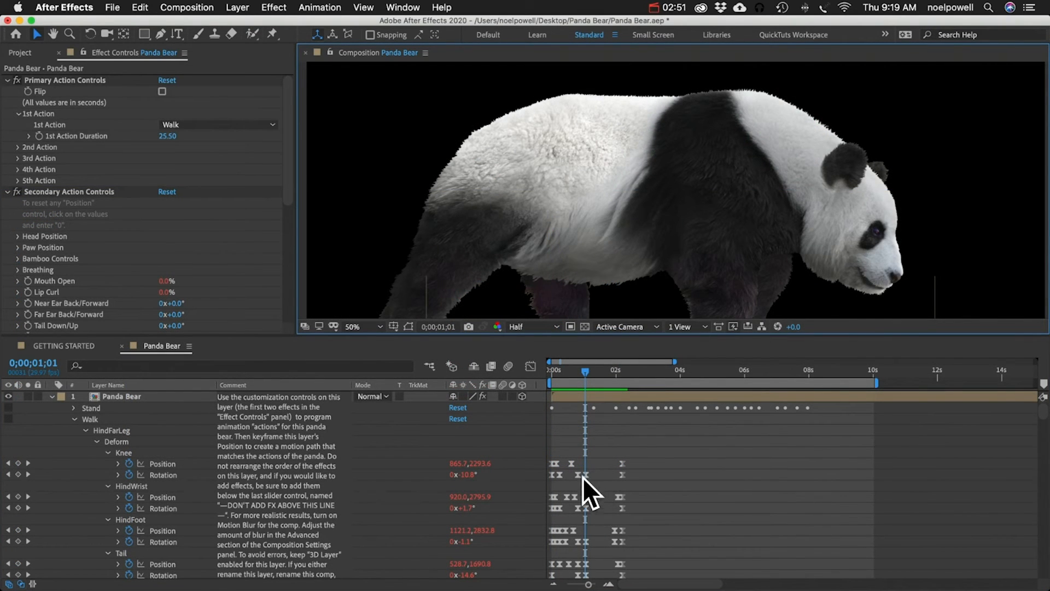
# - Look through the stretched Walk keyframes and show the Panda Bear layer's effects as a collapsed list in the timeline
pyautogui.scroll(-3, 669, 533)
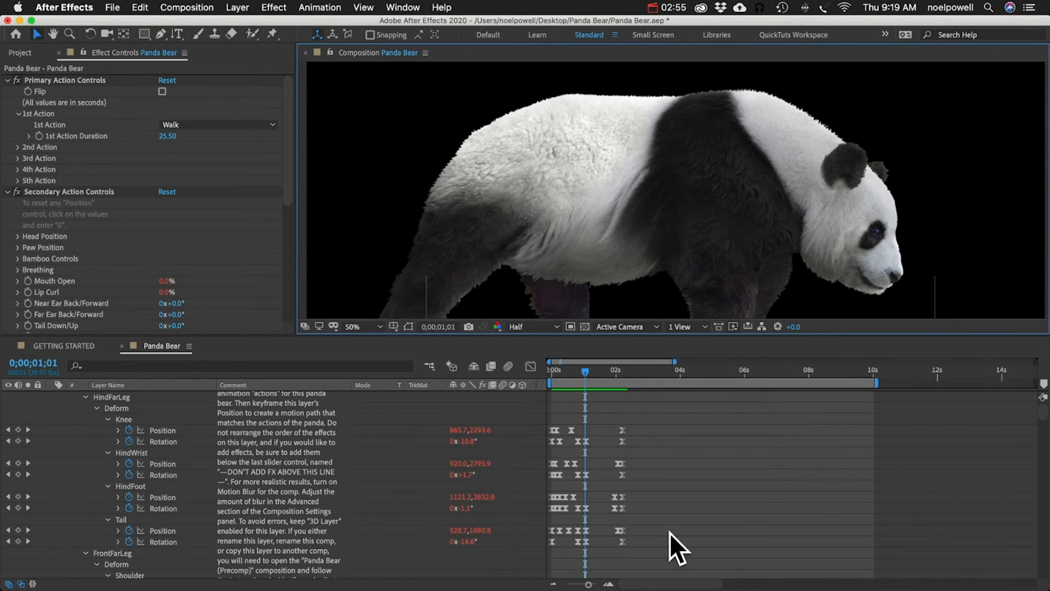
pyautogui.scroll(-10, 669, 533)
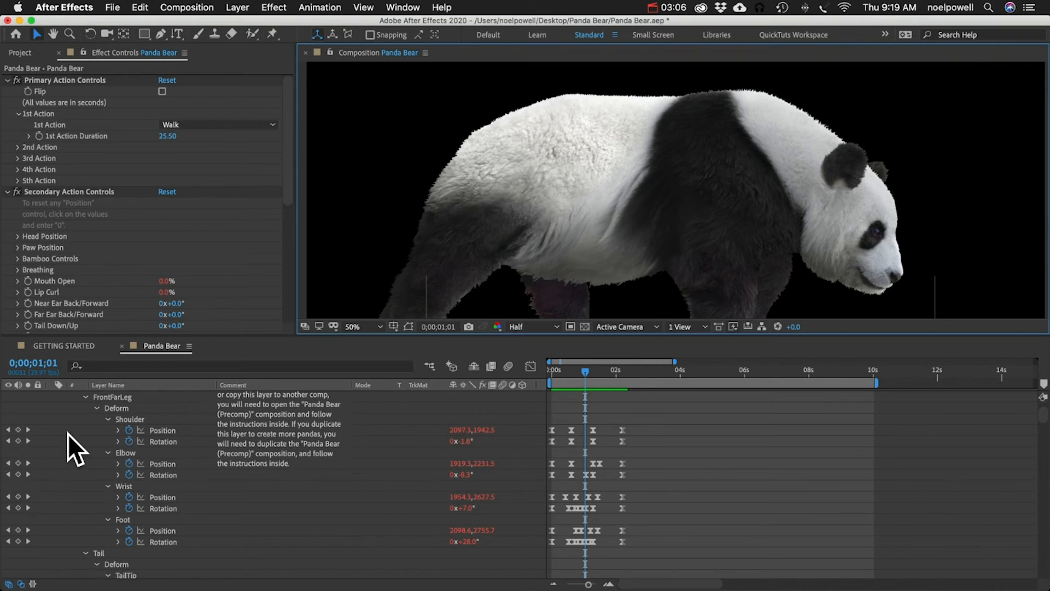
pyautogui.scroll(13, 68, 433)
pyautogui.click(124, 396)
pyautogui.press('e')
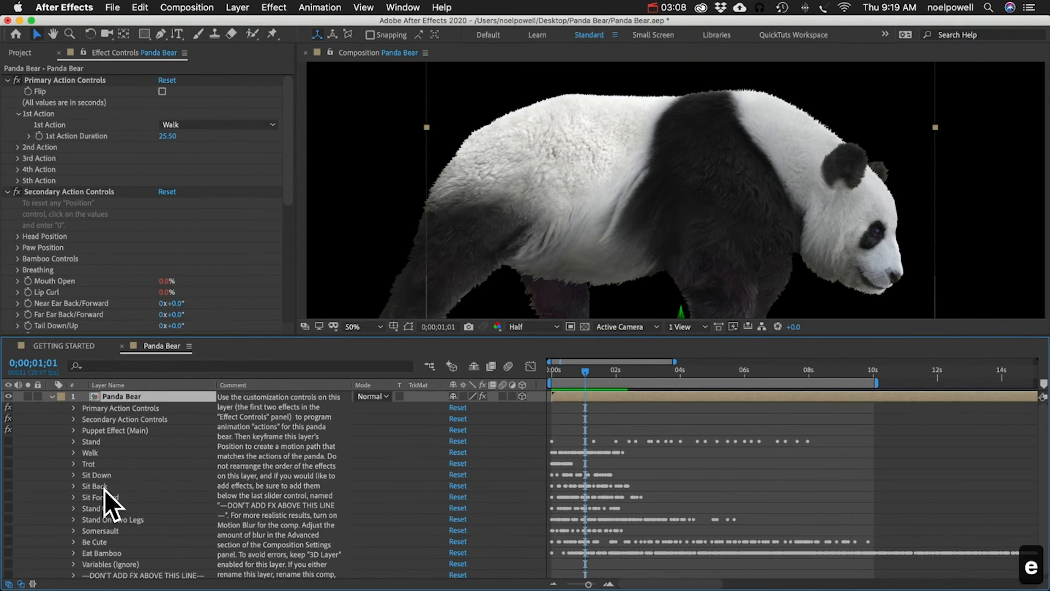
# - Select the Panda Bear layer's main Puppet effect, shrink the timeline and look over the layer's effect controls
pyautogui.click(110, 431)
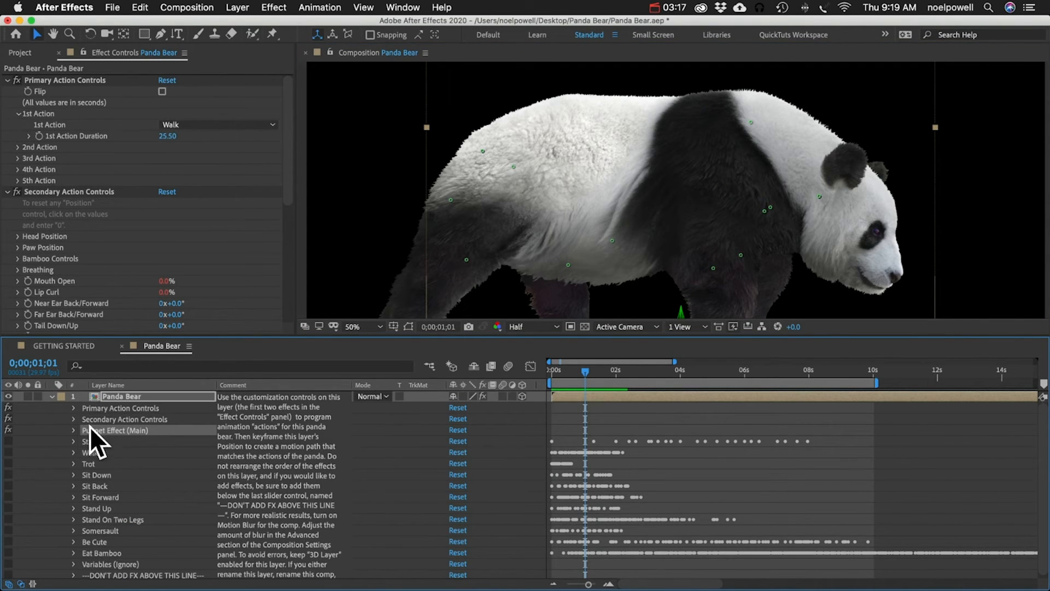
pyautogui.moveTo(403, 336); pyautogui.dragTo(407, 421)
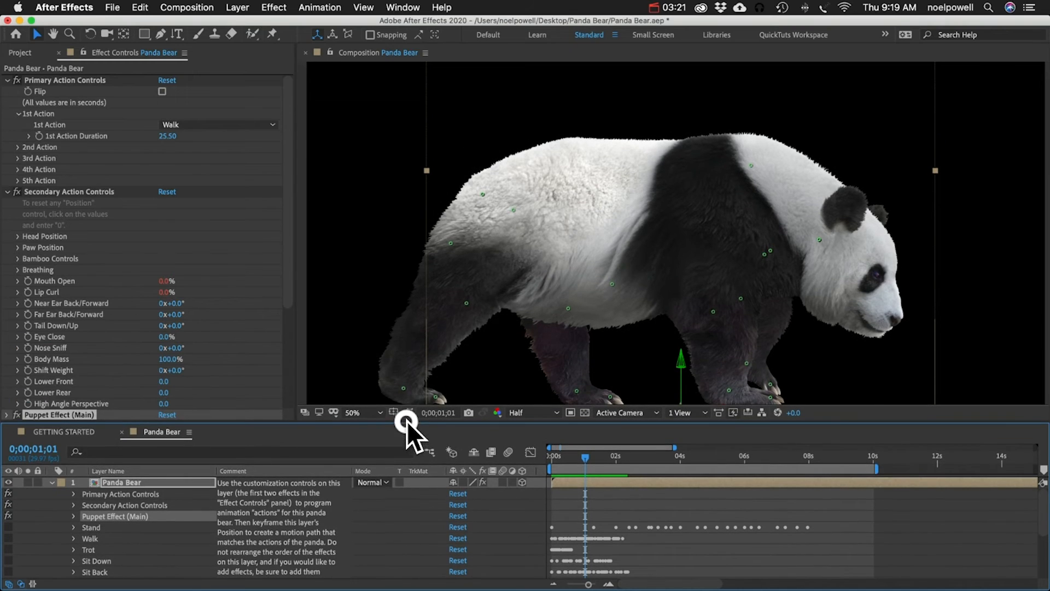
pyautogui.scroll(-4, 108, 328)
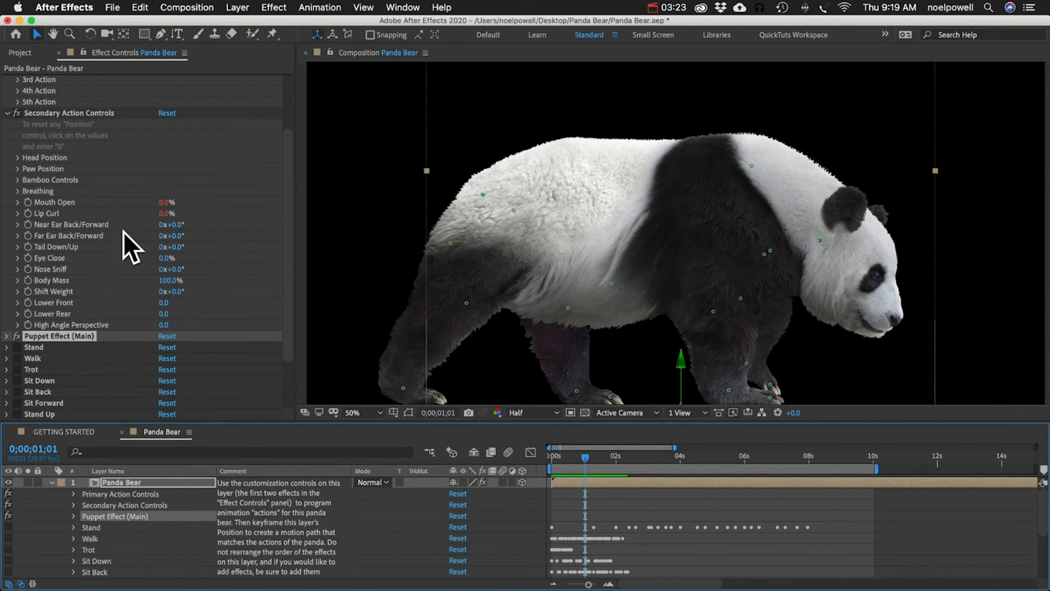
pyautogui.scroll(2, 90, 140)
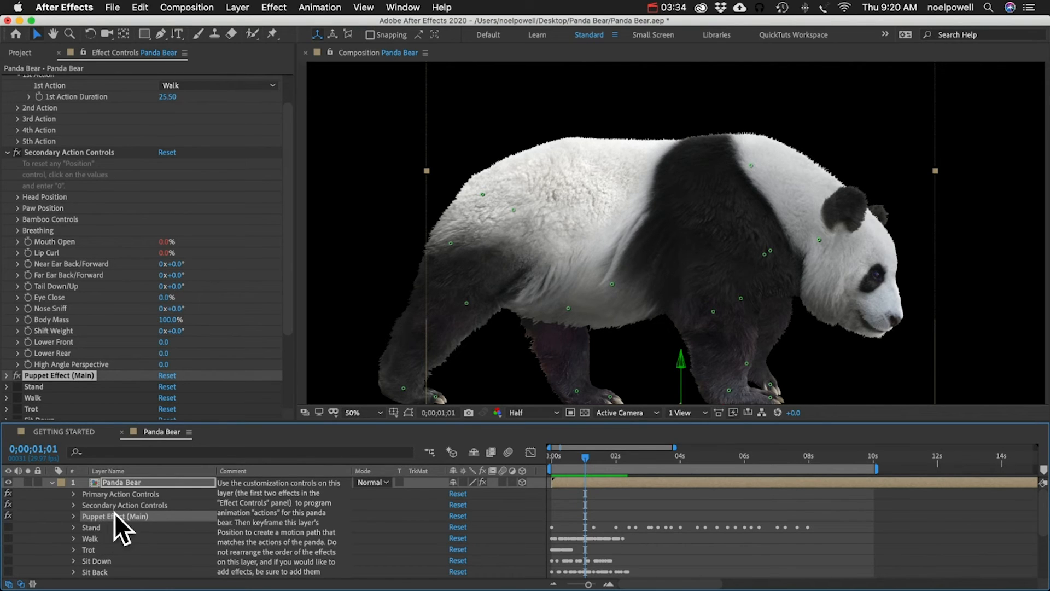
# - Expand the main Puppet effect in the timeline down to the Deform pins of its Body mesh
pyautogui.click(74, 517)
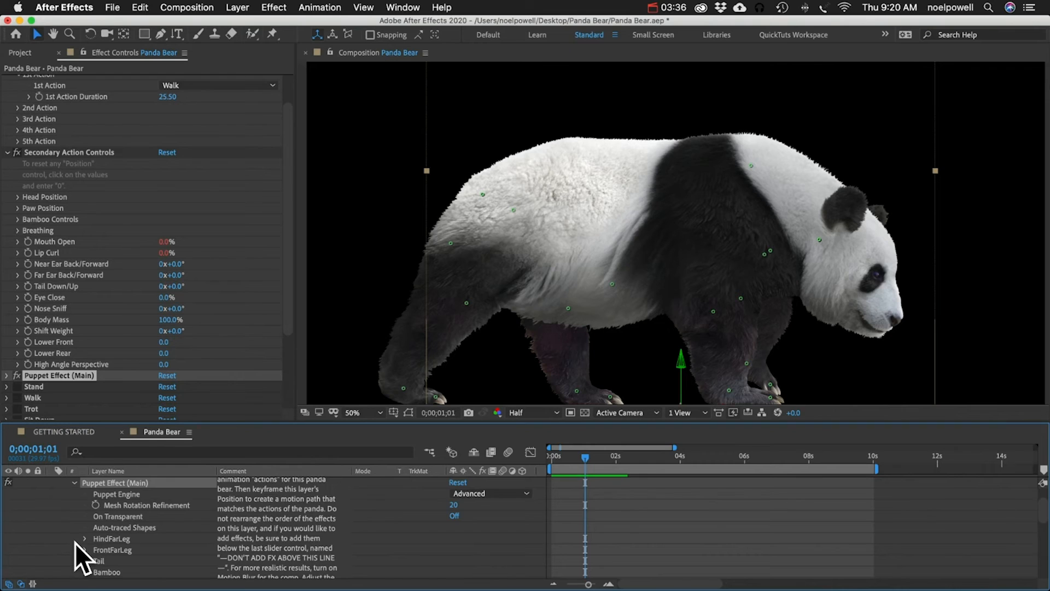
pyautogui.scroll(-3, 75, 542)
pyautogui.scroll(-2, 74, 543)
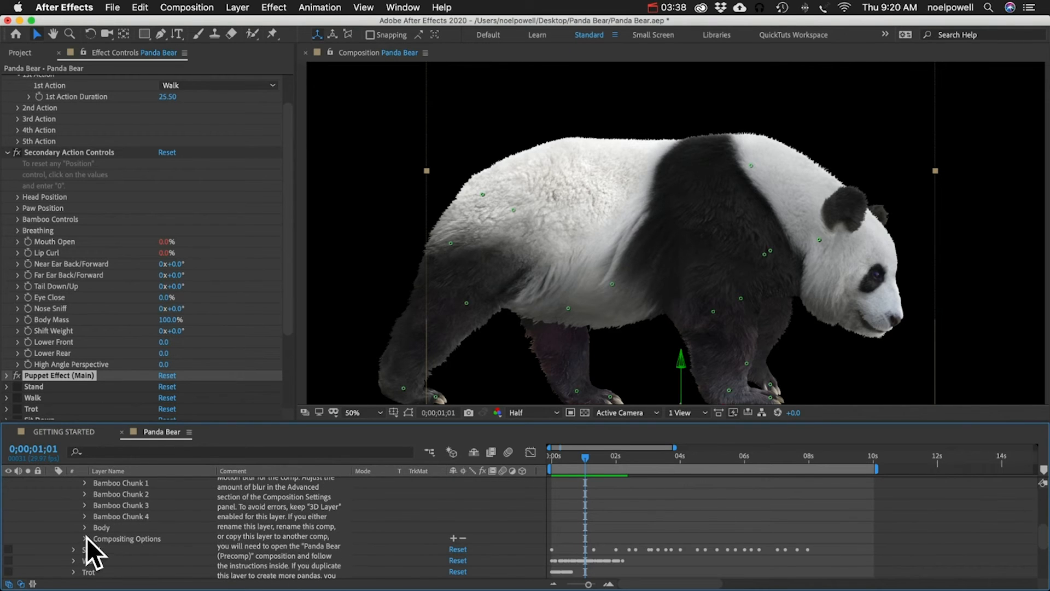
pyautogui.click(98, 528)
pyautogui.click(85, 527)
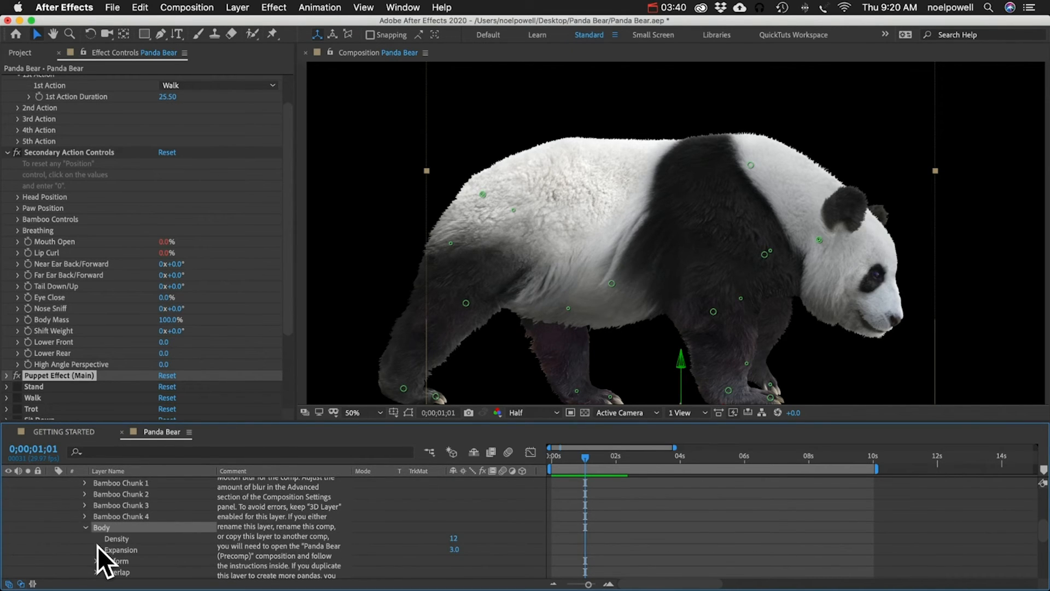
pyautogui.scroll(-1, 97, 545)
pyautogui.click(94, 537)
pyautogui.scroll(-2, 94, 537)
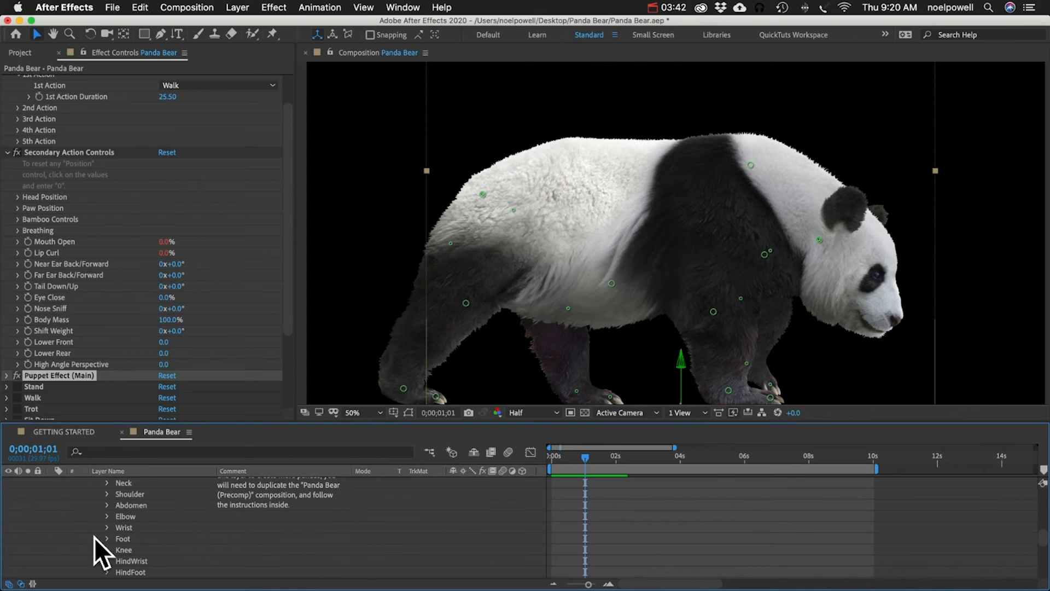
# - Adjust the Neck pin to 133% scale, 4.1° rotation and position 1976.3, 1338.1
pyautogui.click(134, 494)
pyautogui.click(107, 483)
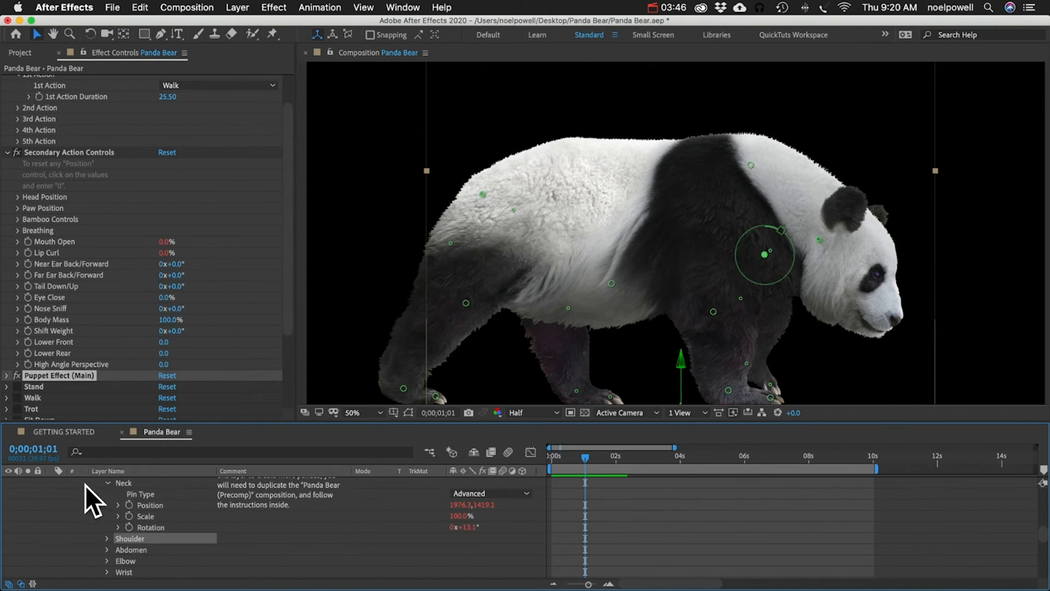
pyautogui.click(123, 483)
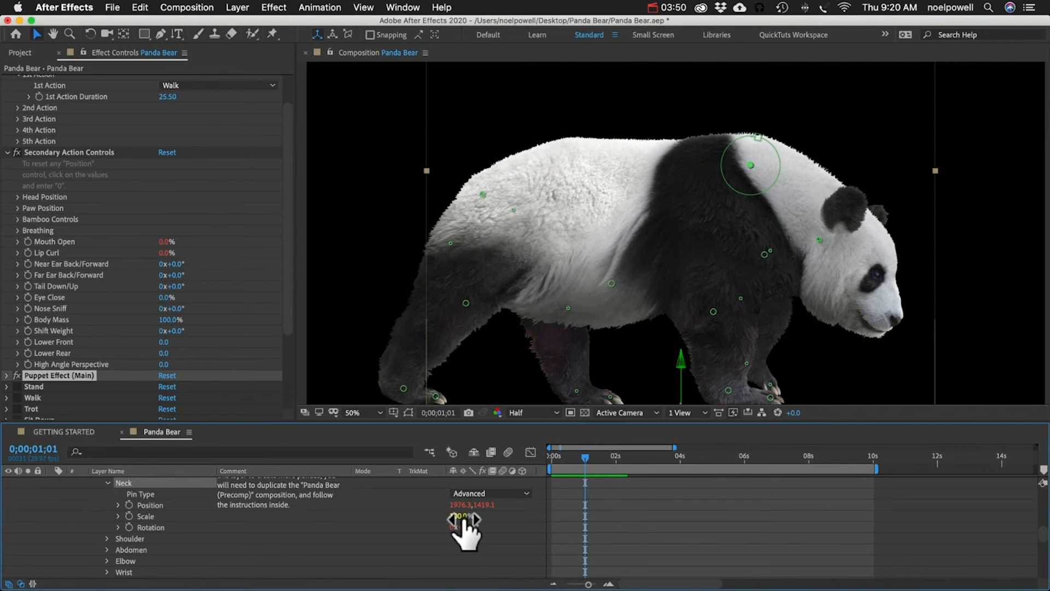
pyautogui.moveTo(459, 516)
pyautogui.mouseDown()
pyautogui.moveTo(487, 522)
pyautogui.moveTo(464, 529)
pyautogui.mouseUp()
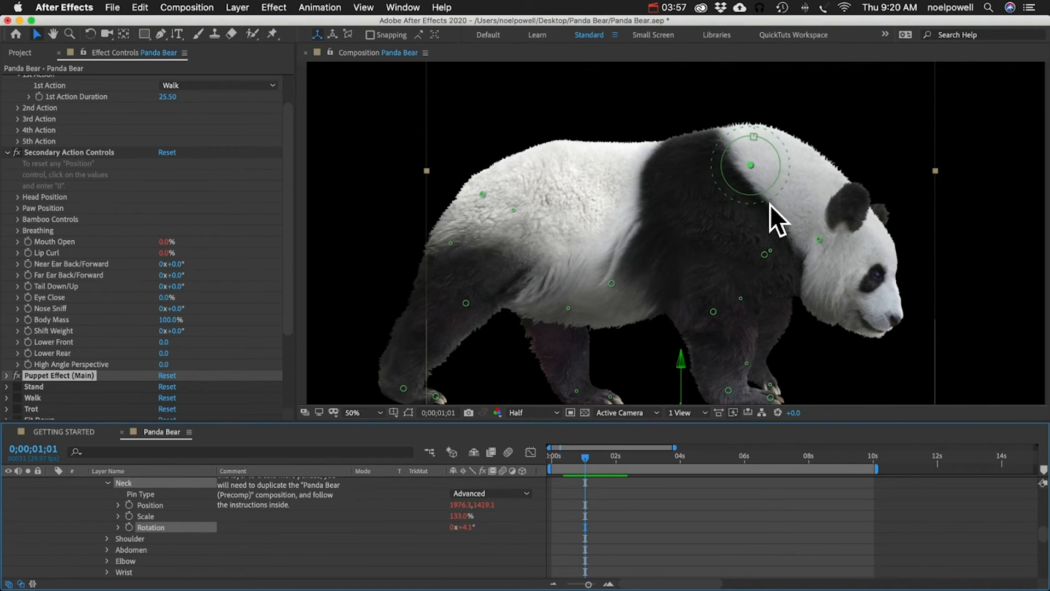
pyautogui.moveTo(484, 506)
pyautogui.mouseDown()
pyautogui.moveTo(418, 507)
pyautogui.moveTo(481, 509)
pyautogui.mouseUp()
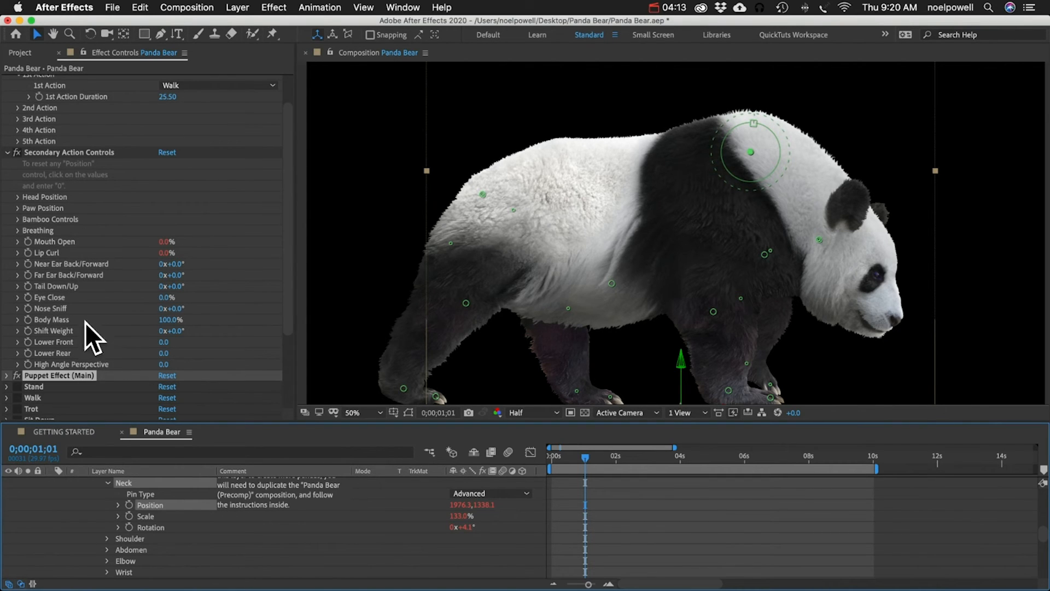
# - Open the Panda Bear (Precomp) composition and expand the project's Extras folder
pyautogui.doubleClick(117, 484)
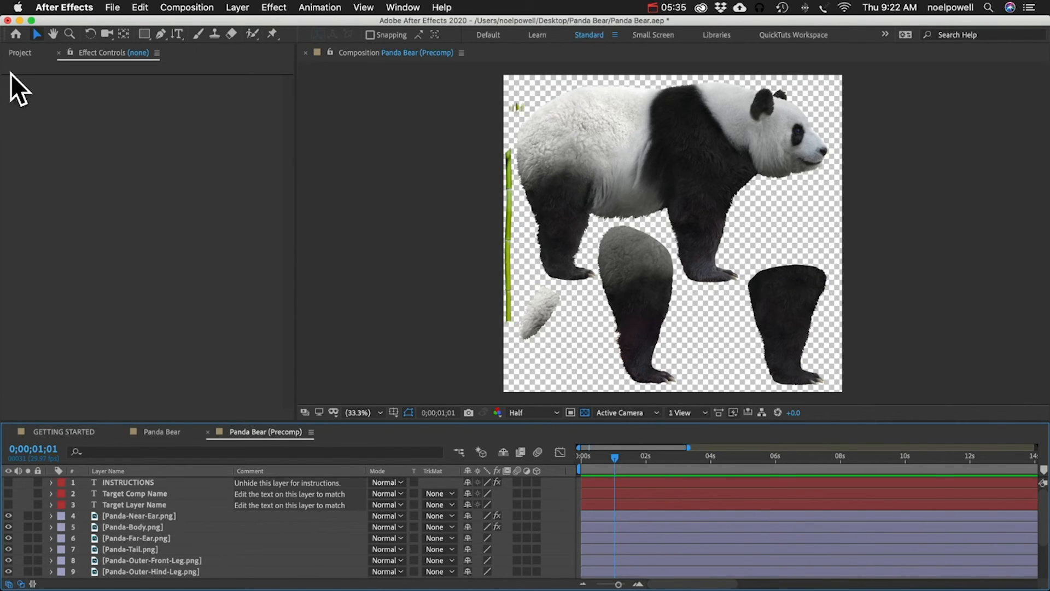
pyautogui.click(29, 52)
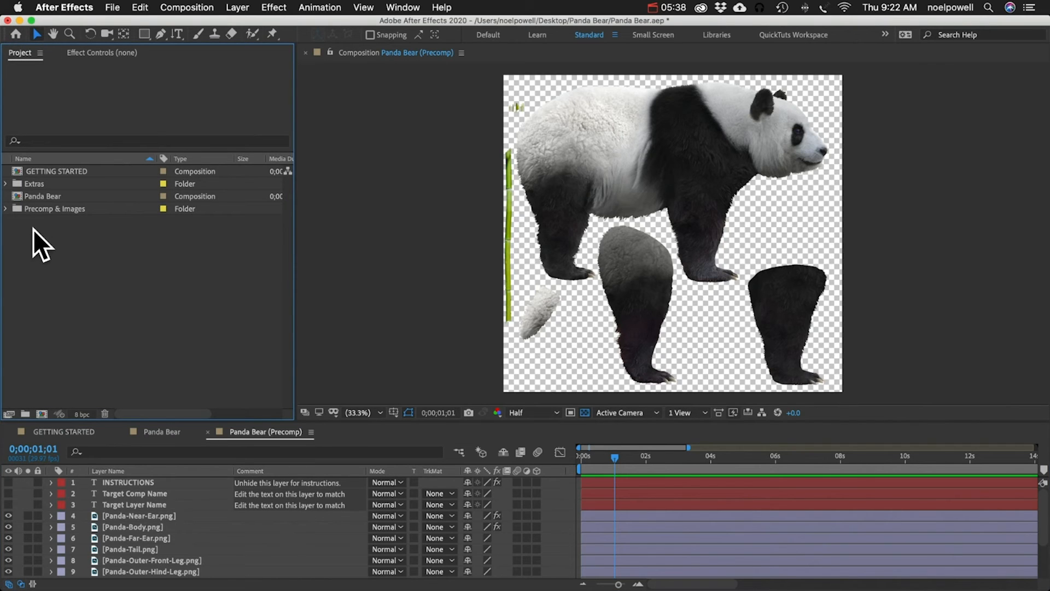
pyautogui.click(34, 184)
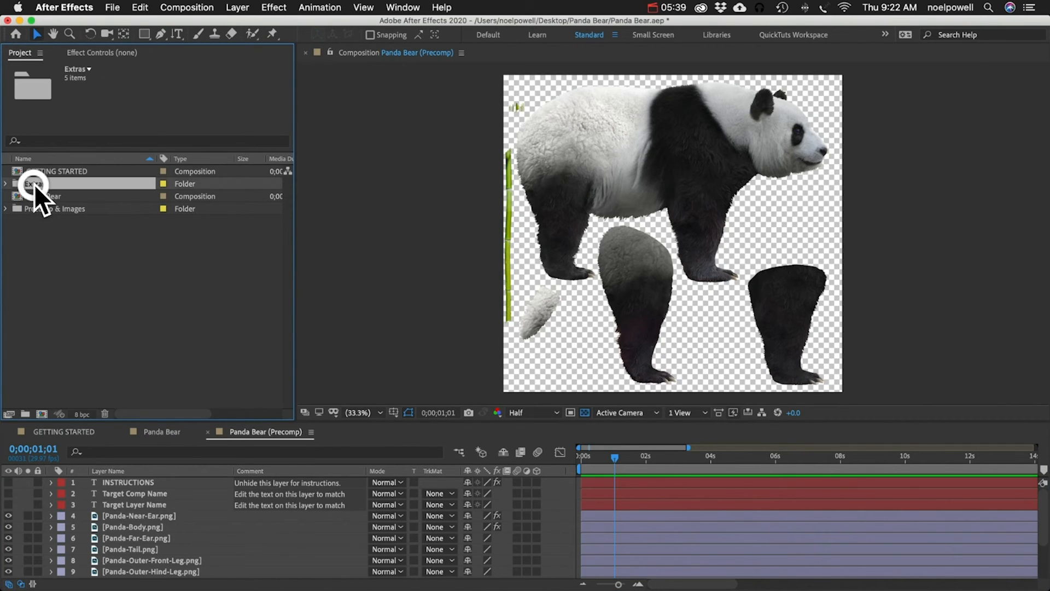
pyautogui.click(6, 184)
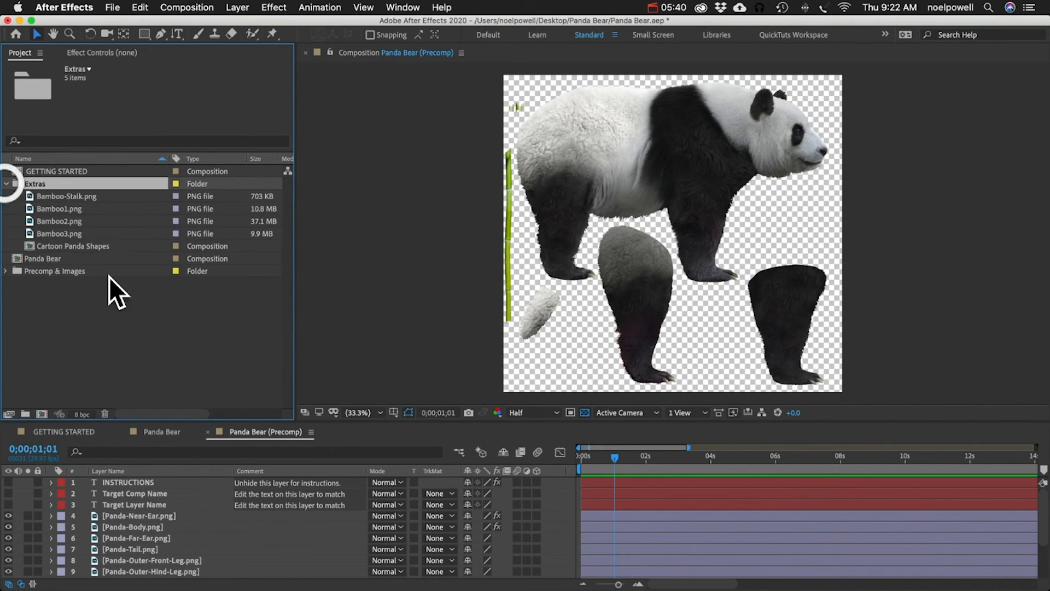
# - Add the Cartoon Panda Shapes composition as the top layer of the precomp, lined up over the photographic panda parts
pyautogui.click(69, 246)
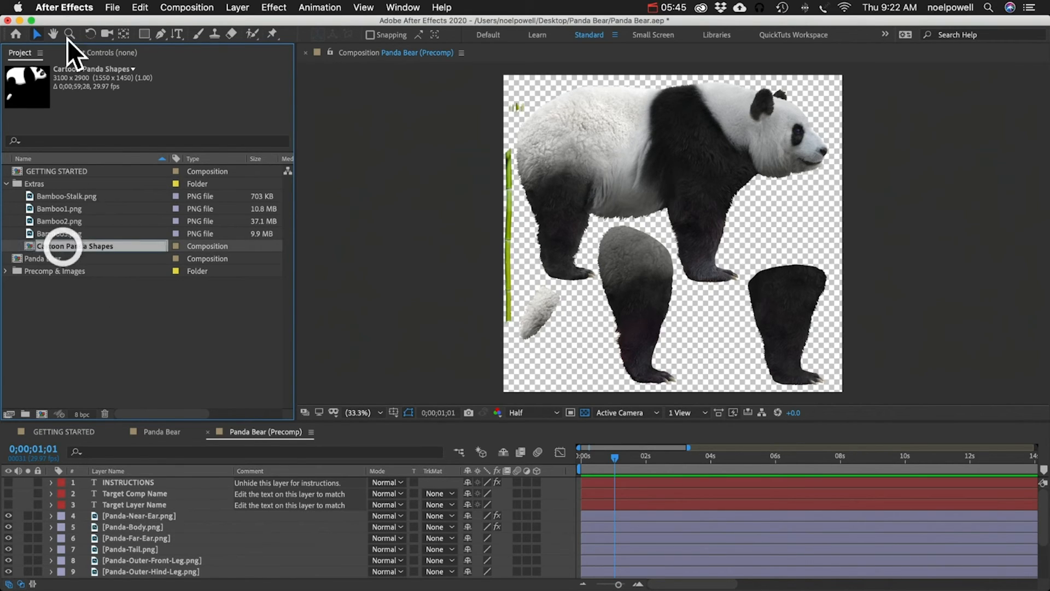
pyautogui.moveTo(75, 251); pyautogui.dragTo(668, 239)
pyautogui.moveTo(674, 131)
pyautogui.mouseDown()
pyautogui.moveTo(668, 157)
pyautogui.moveTo(673, 134)
pyautogui.mouseUp()
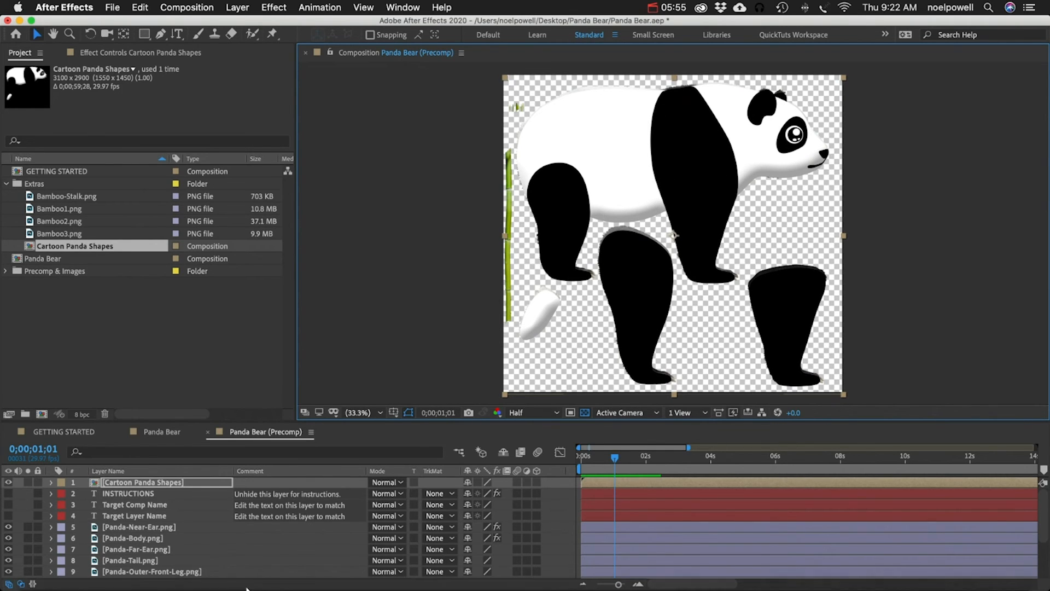
# - Hide the panda and bamboo image layers beneath the cartoon shapes and check the Panda Bear composition
pyautogui.scroll(-2, 22, 557)
pyautogui.moveTo(8, 505); pyautogui.dragTo(6, 579)
pyautogui.click(161, 432)
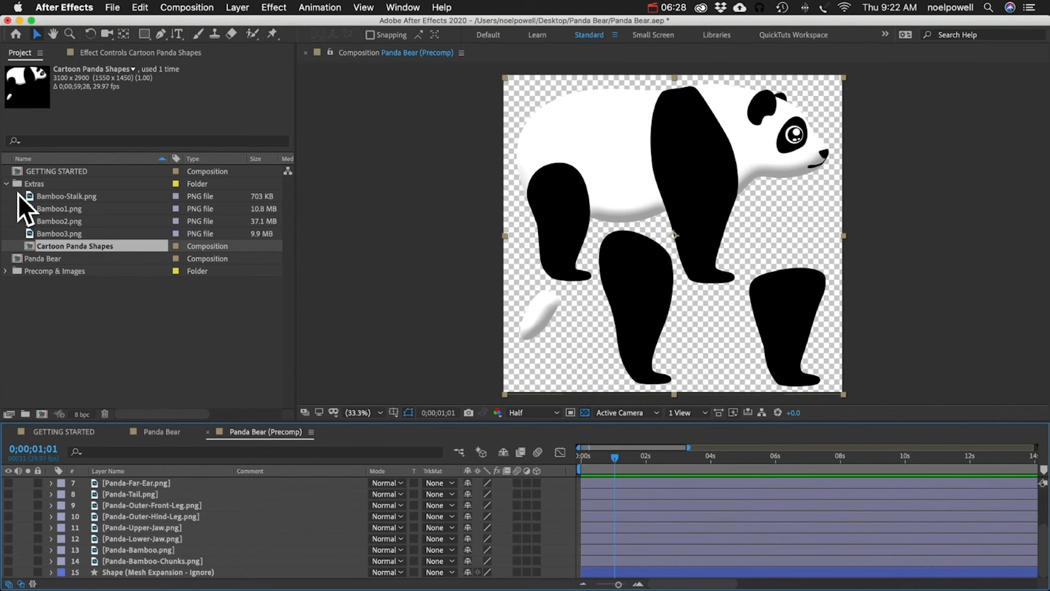
# - Preview the Bamboo-Stalk, Bamboo1, Bamboo2 and Bamboo3 images in the Extras folder, and collapse the folder
pyautogui.click(52, 197)
pyautogui.click(54, 208)
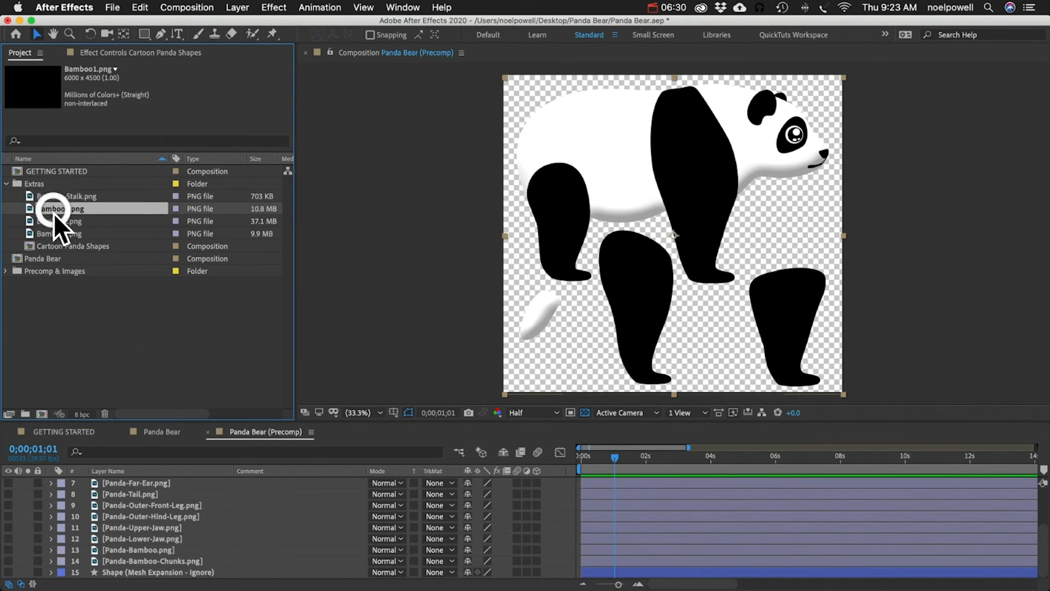
pyautogui.click(54, 222)
pyautogui.click(54, 235)
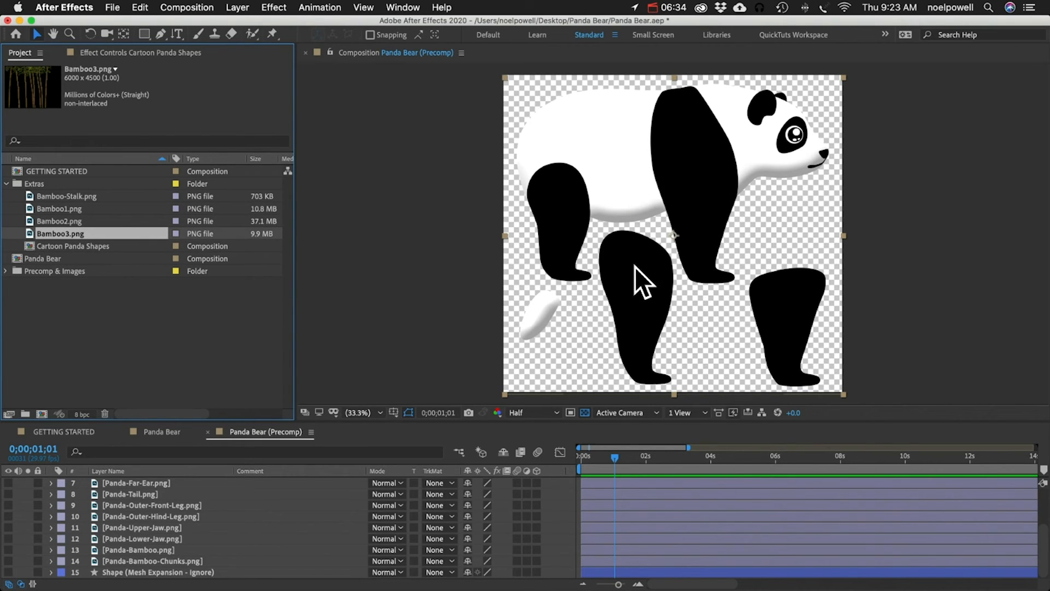
pyautogui.click(6, 183)
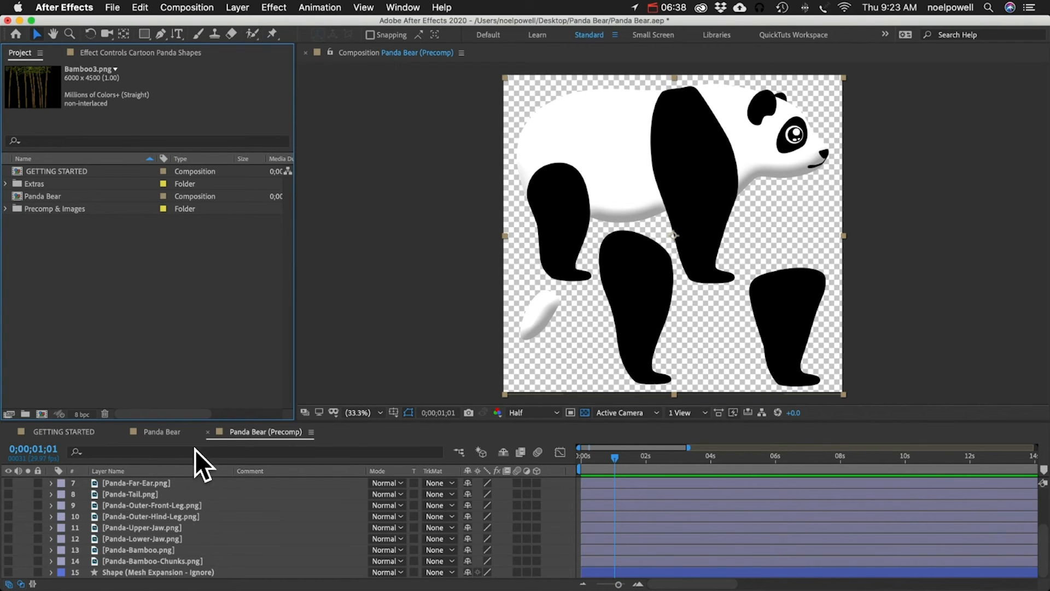
# - In the Panda Bear composition, duplicate the Panda Bear layer and scale the copy to 42%
pyautogui.click(165, 432)
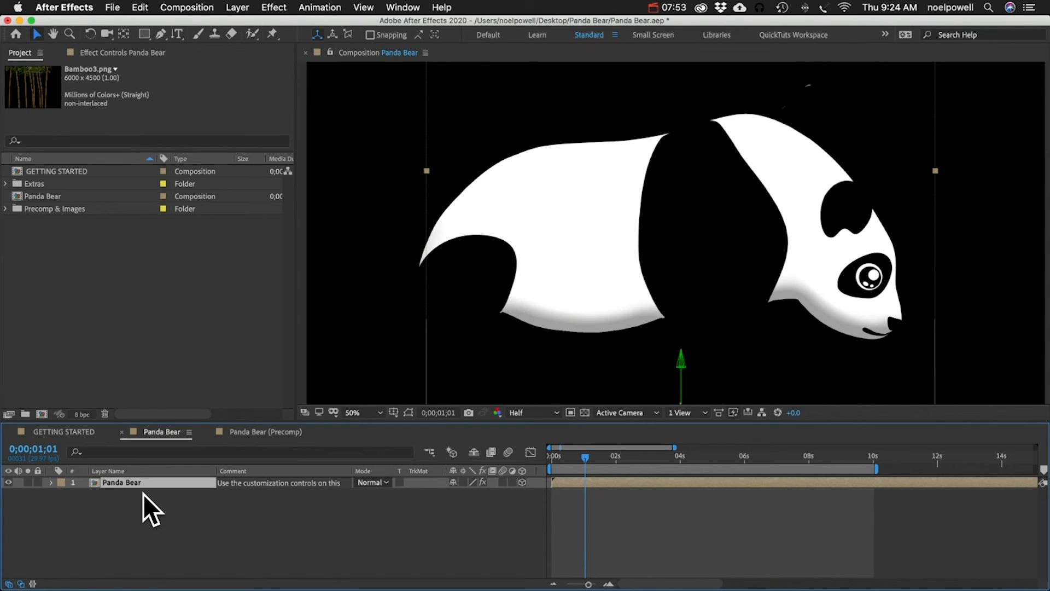
pyautogui.press('super+d')
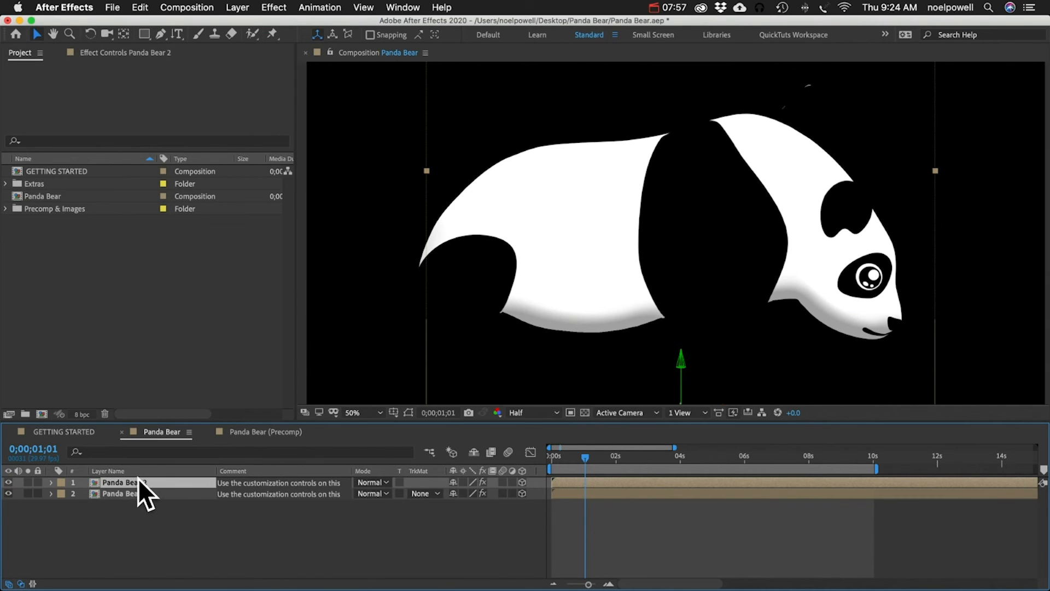
pyautogui.press('s')
pyautogui.moveTo(466, 494); pyautogui.dragTo(422, 489)
# - Set the smaller panda's Body Mass to 146% in its Secondary Action Controls
pyautogui.click(102, 53)
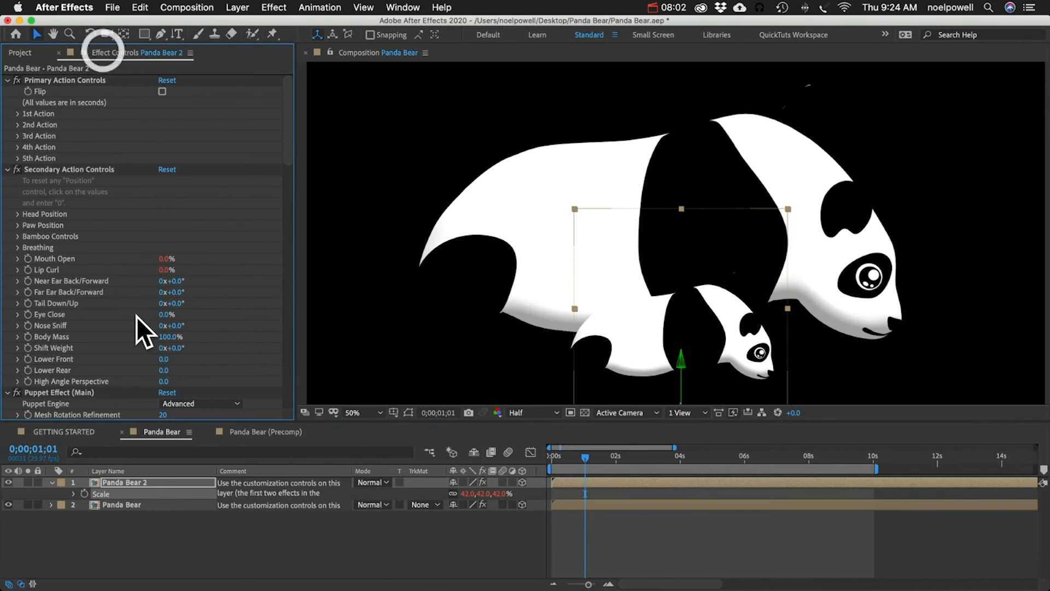
pyautogui.scroll(-4, 116, 351)
pyautogui.moveTo(169, 252); pyautogui.dragTo(199, 253)
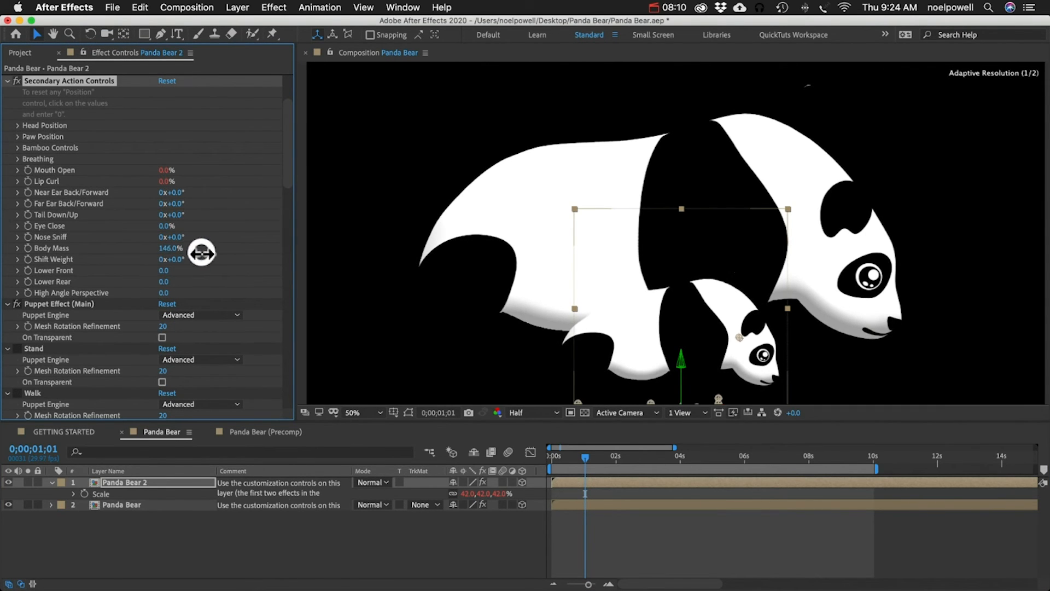
# - Enlarge the smaller panda's head by setting the Head pin's scale to 130.3% in the main Puppet effect's Body mesh
pyautogui.click(54, 484)
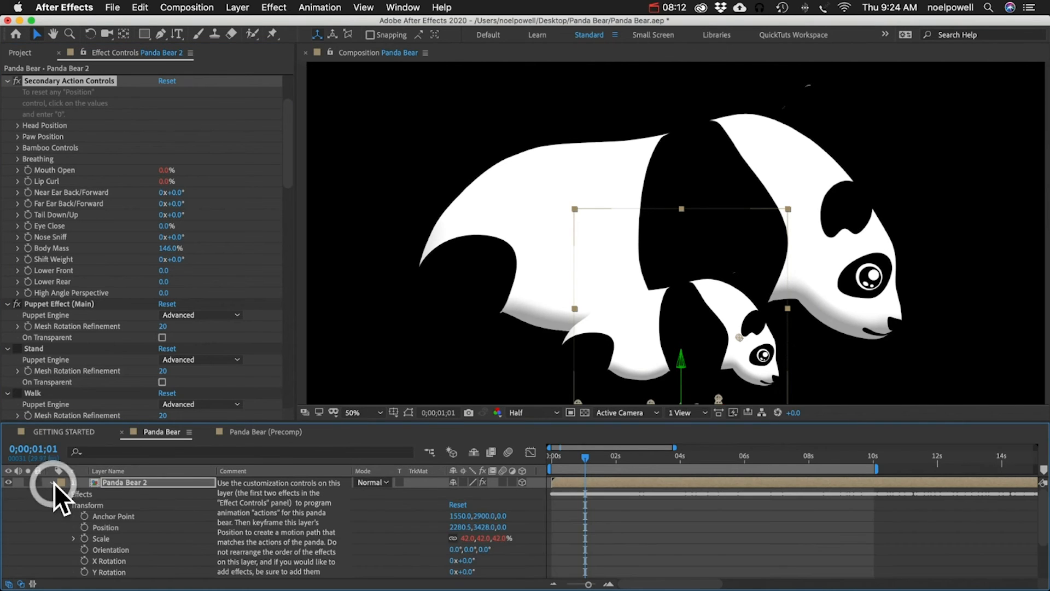
pyautogui.click(74, 516)
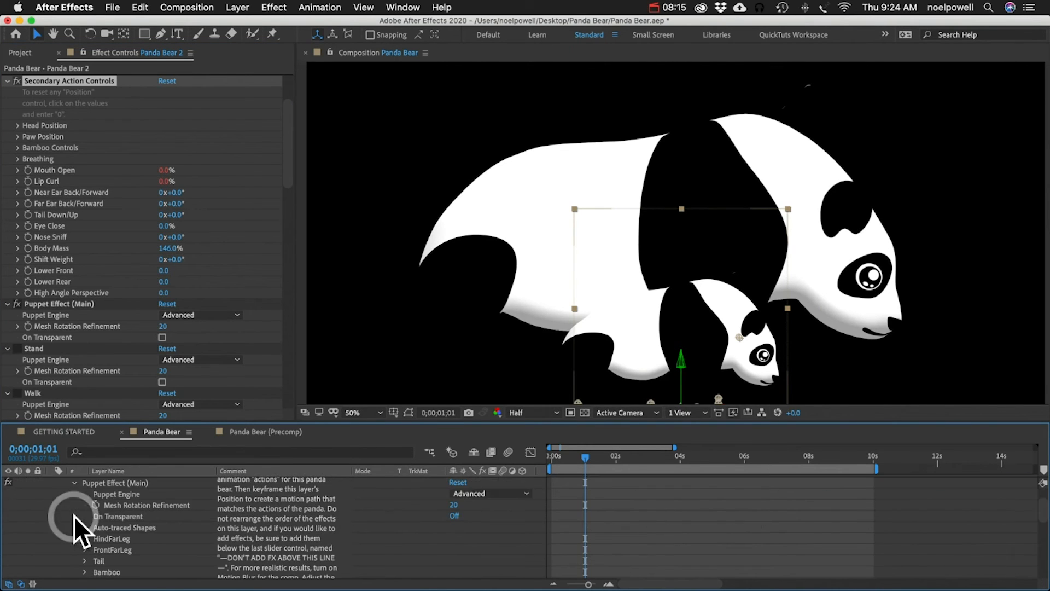
pyautogui.scroll(-5, 99, 548)
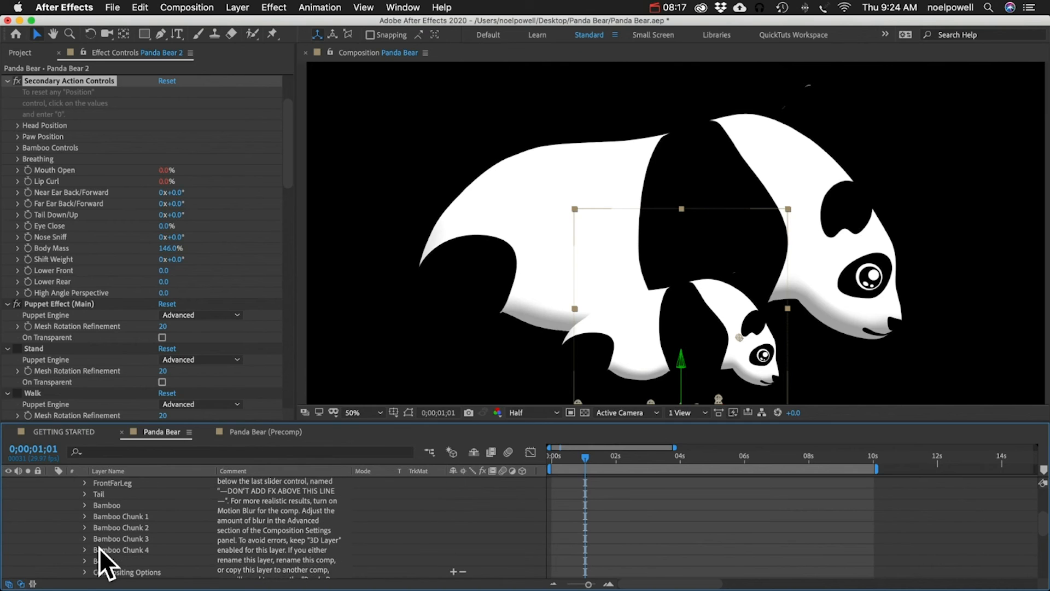
pyautogui.click(102, 561)
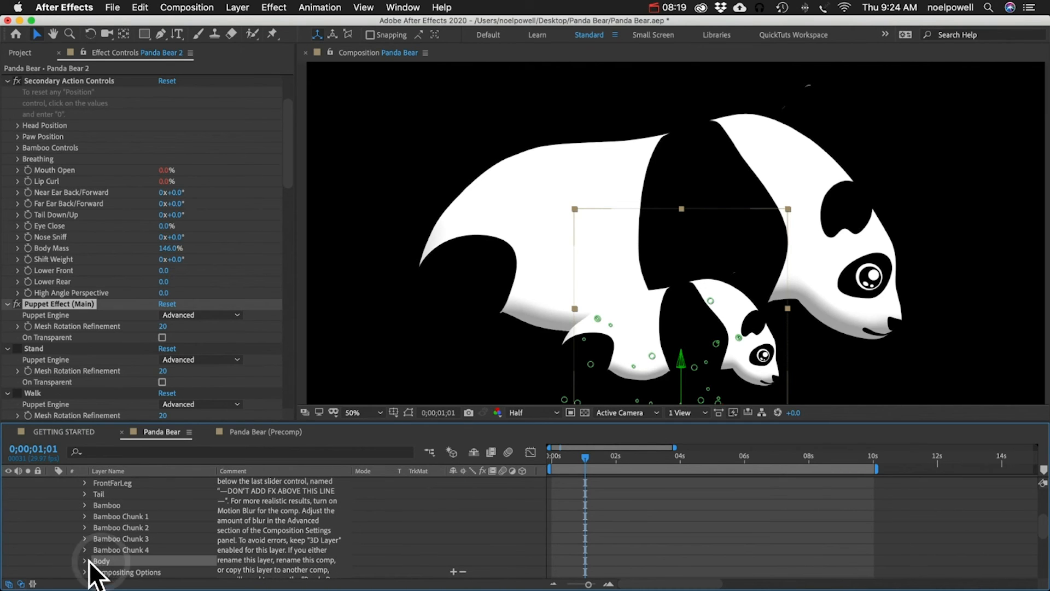
pyautogui.click(84, 560)
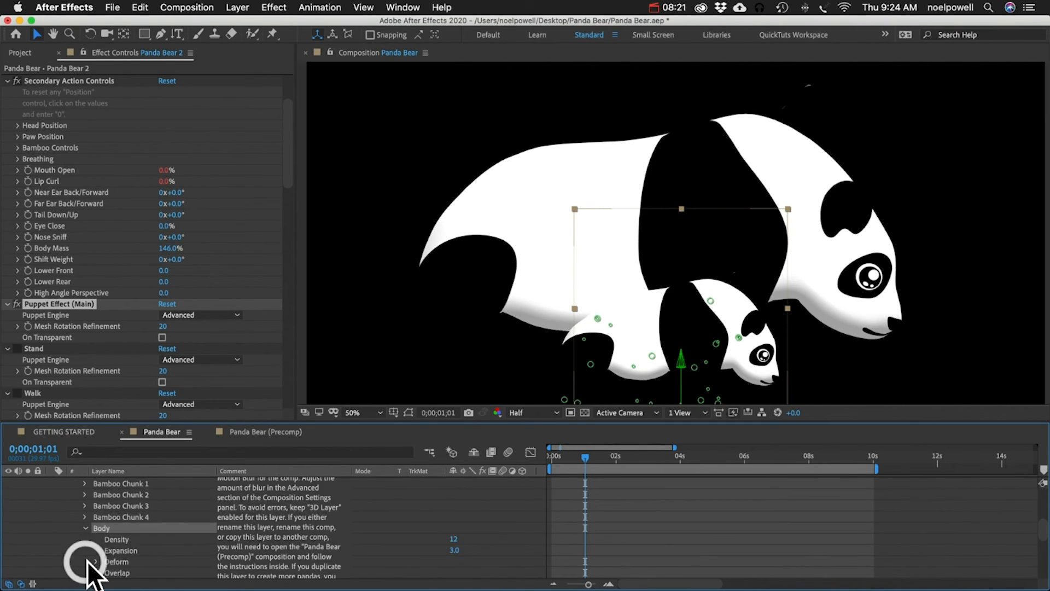
pyautogui.scroll(-3, 87, 562)
pyautogui.click(95, 527)
pyautogui.scroll(-2, 95, 527)
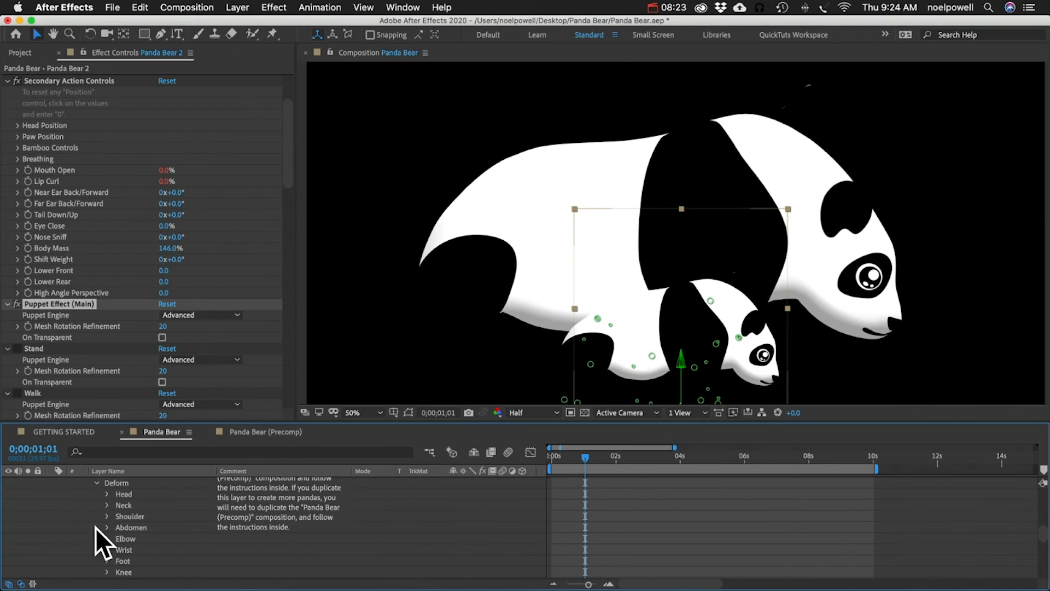
pyautogui.click(107, 494)
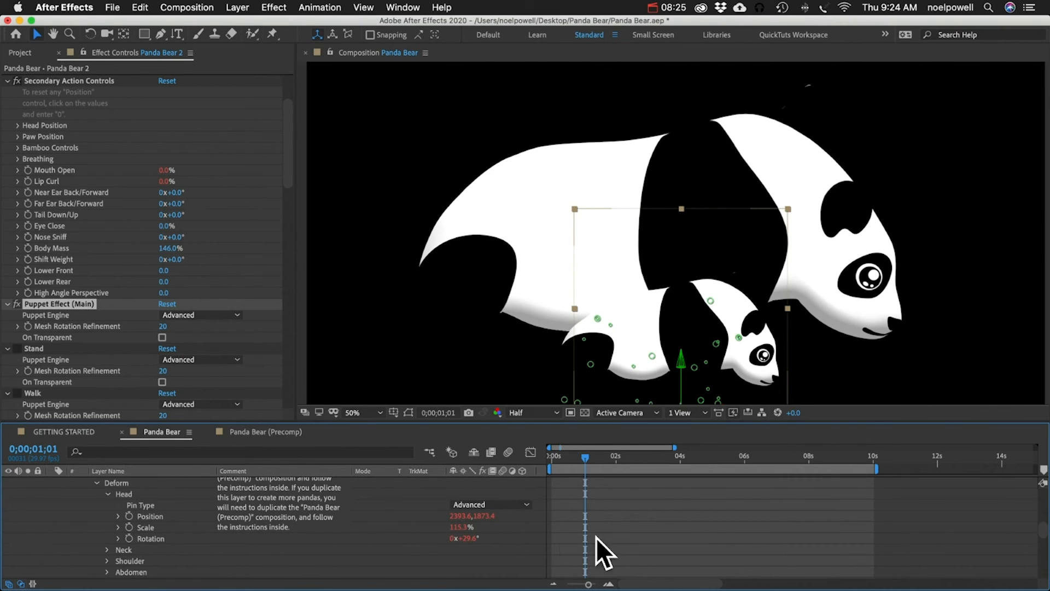
pyautogui.moveTo(464, 527); pyautogui.dragTo(476, 526)
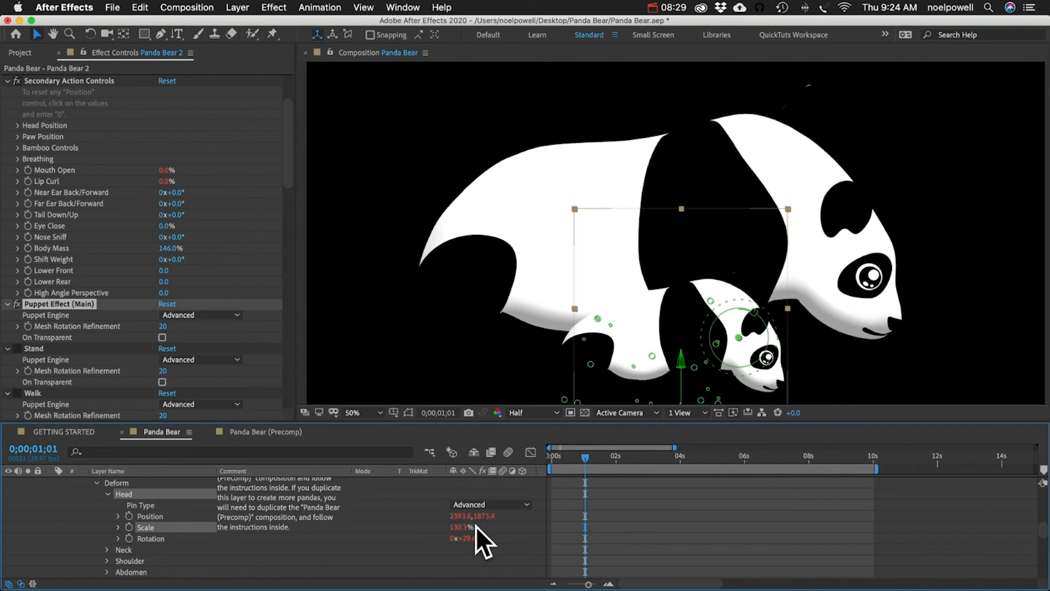